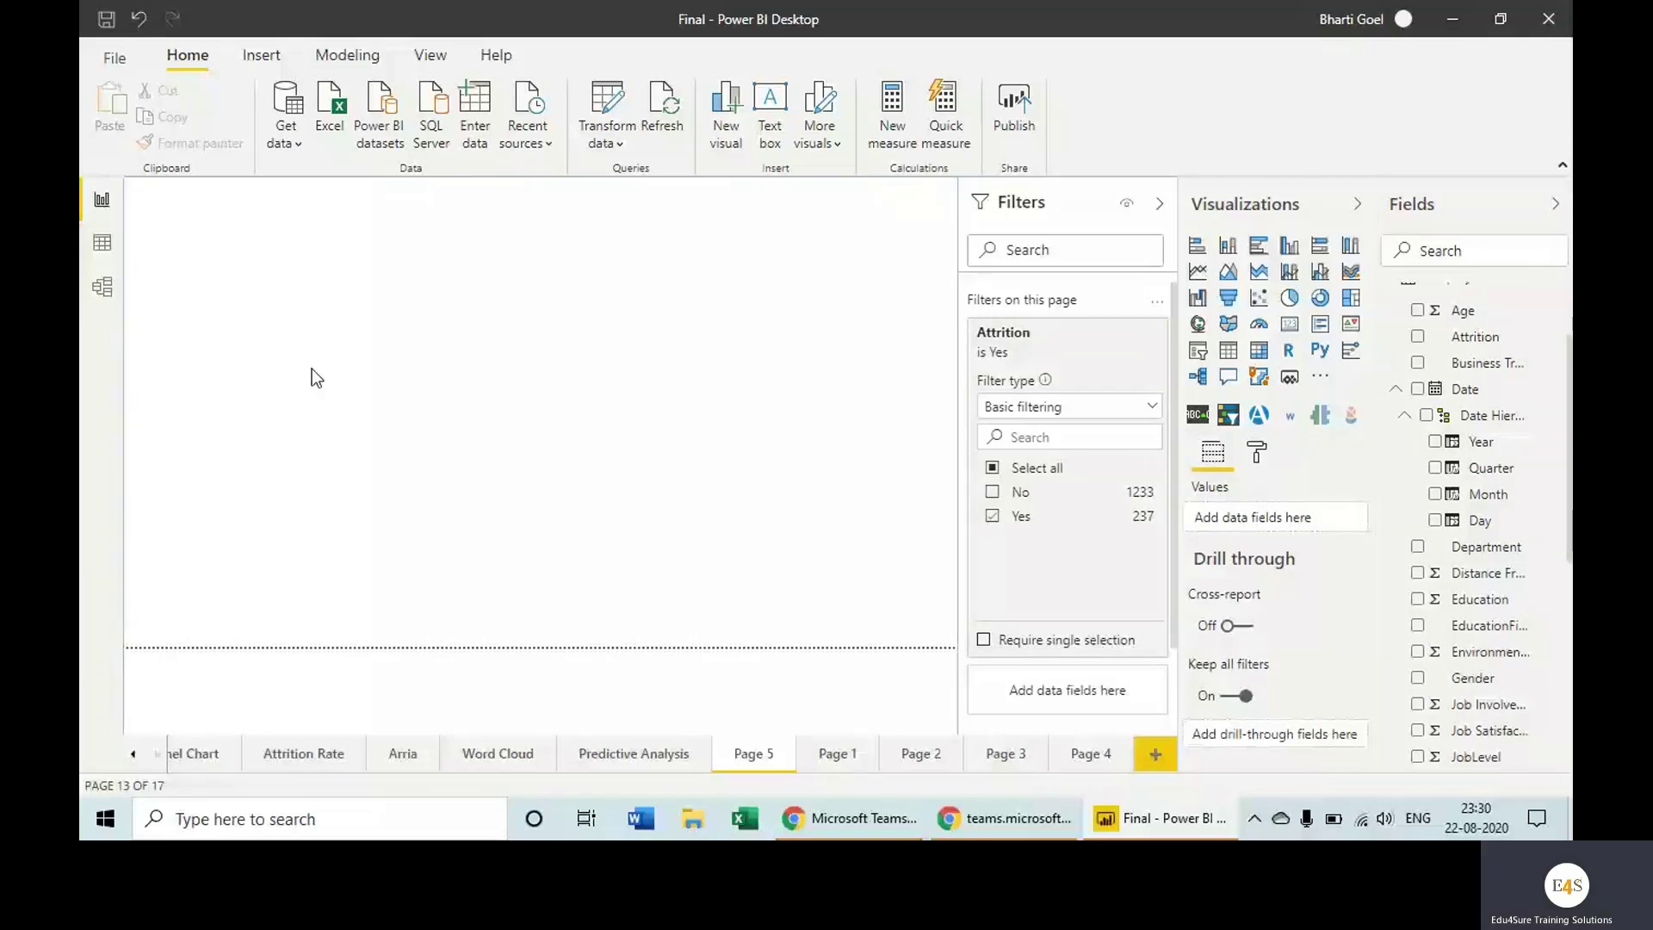
- Add a line and stacked column chart to the page's lower area and enlarge it
click(1292, 273)
drag(264, 294, 292, 511)
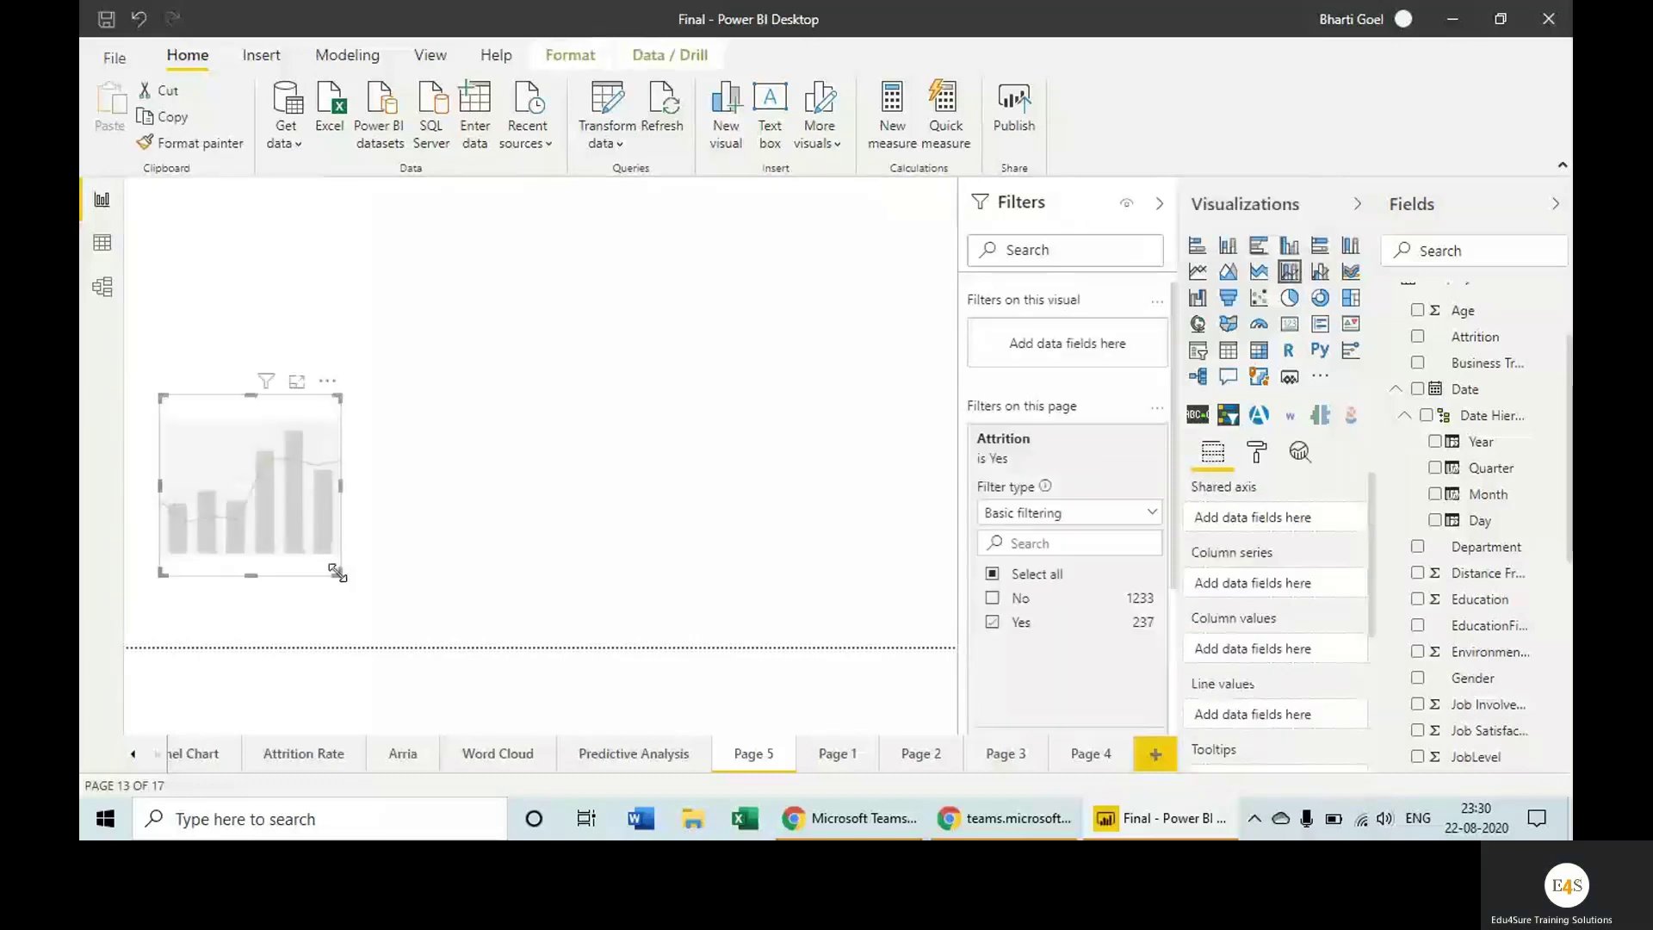
drag(336, 573, 635, 618)
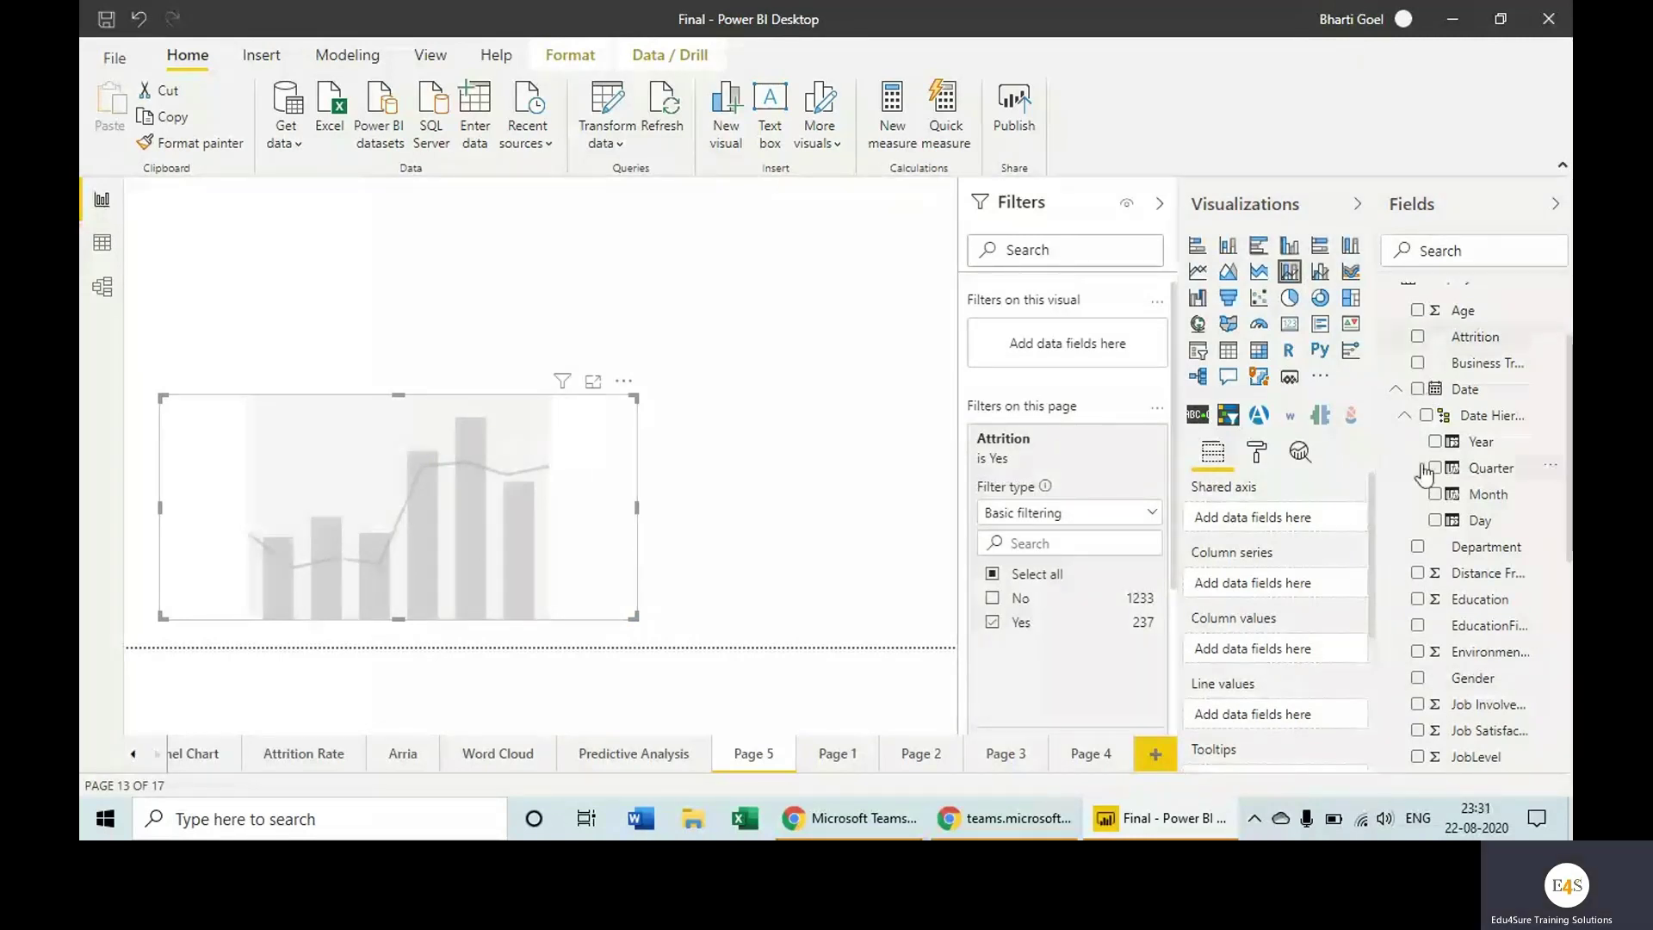
- Use Name as the combo chart's shared axis and Age as its column values
scroll(1416, 473, up, 2)
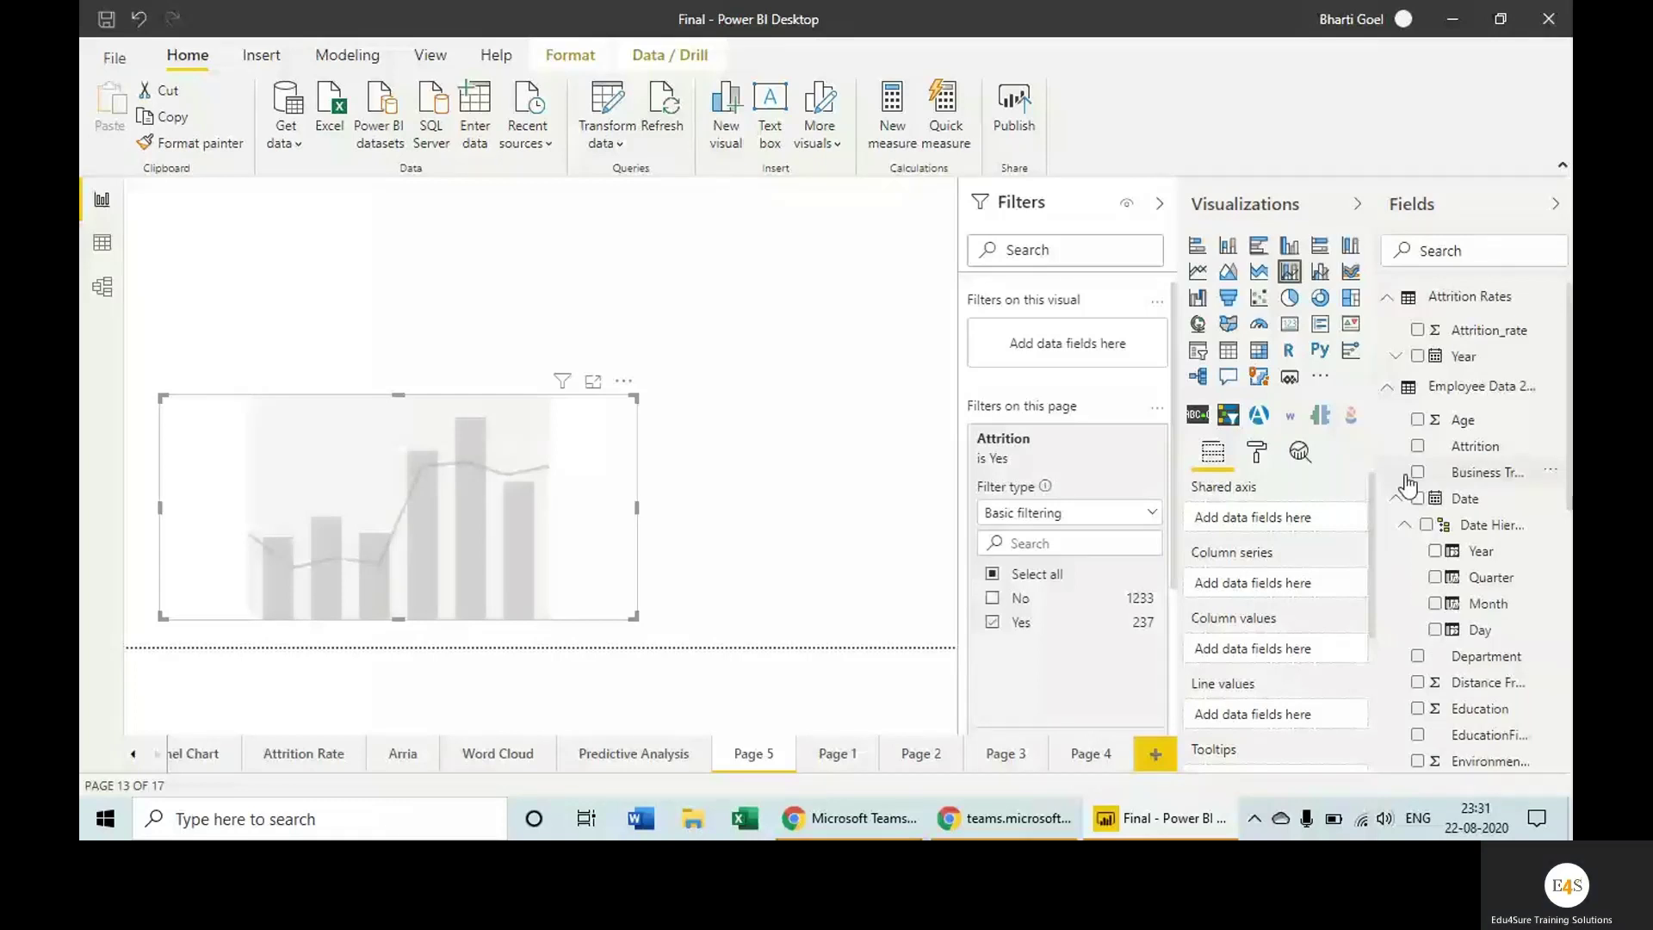
scroll(1408, 485, down, 2)
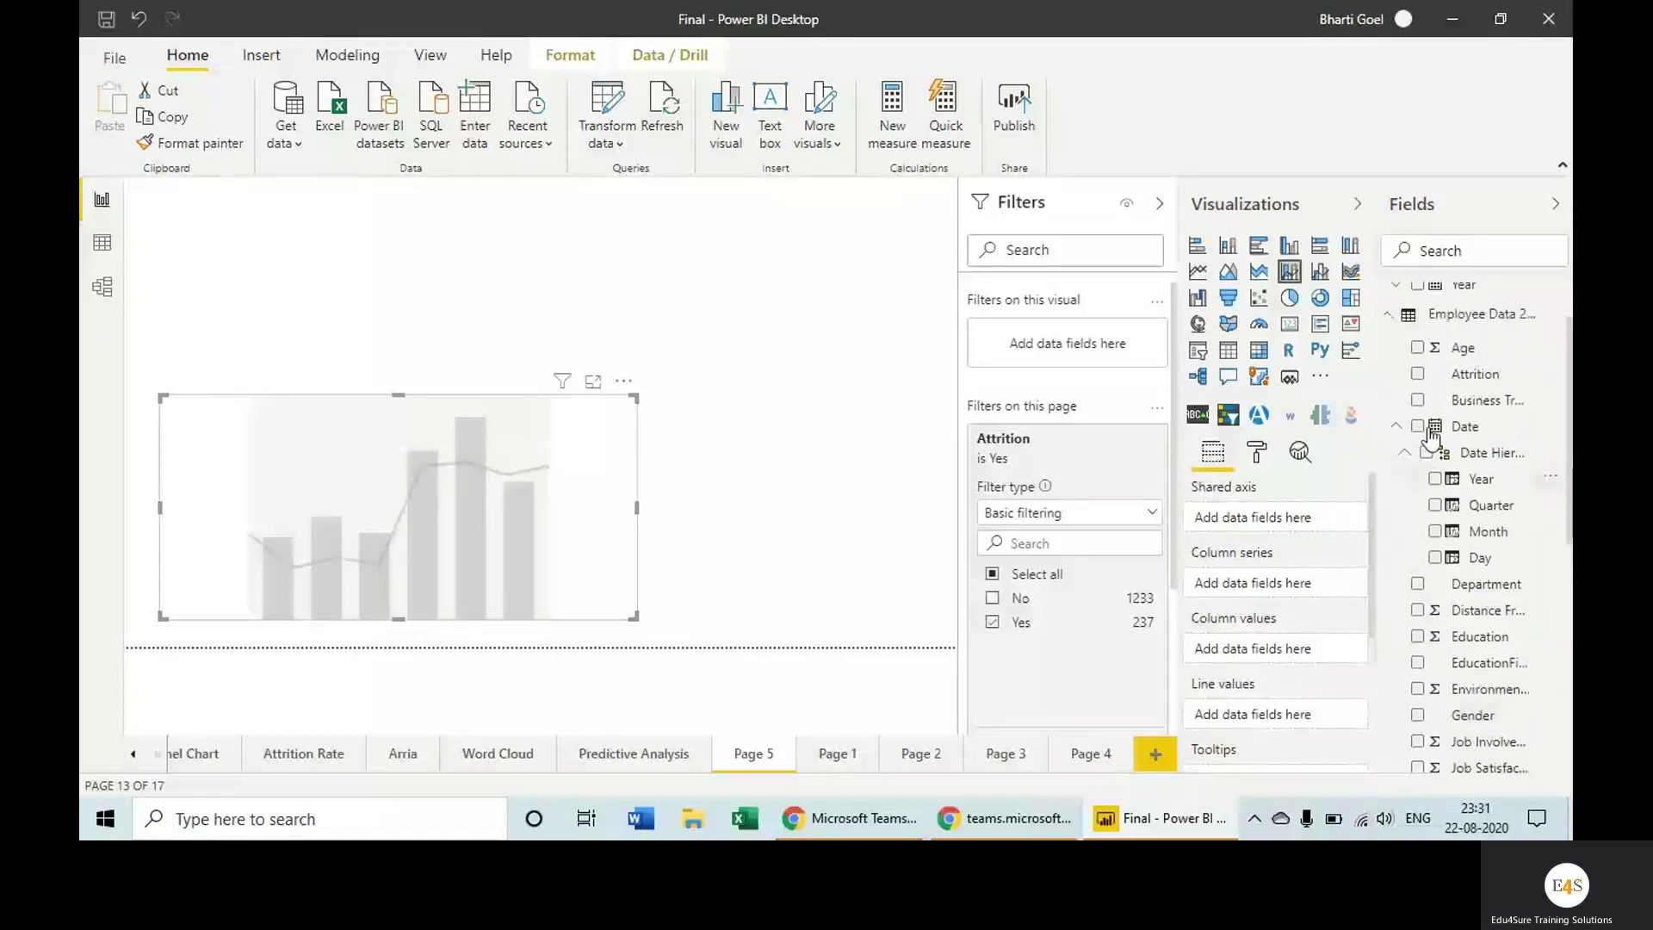
scroll(1430, 434, down, 1)
scroll(1428, 560, down, 6)
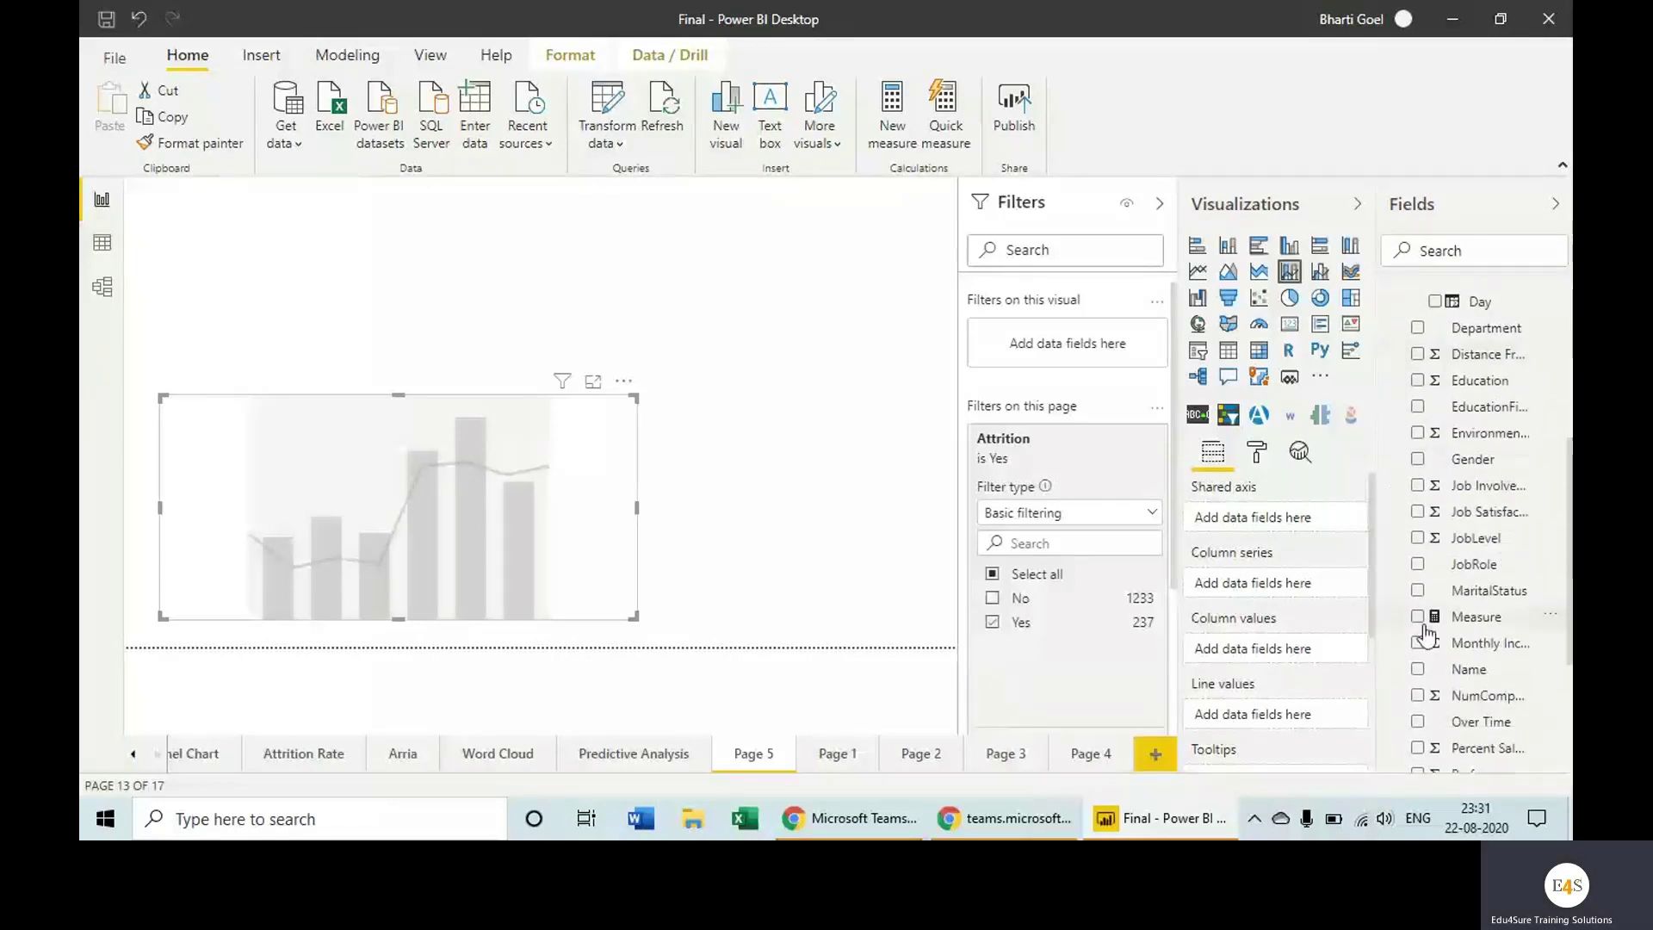
click(1418, 670)
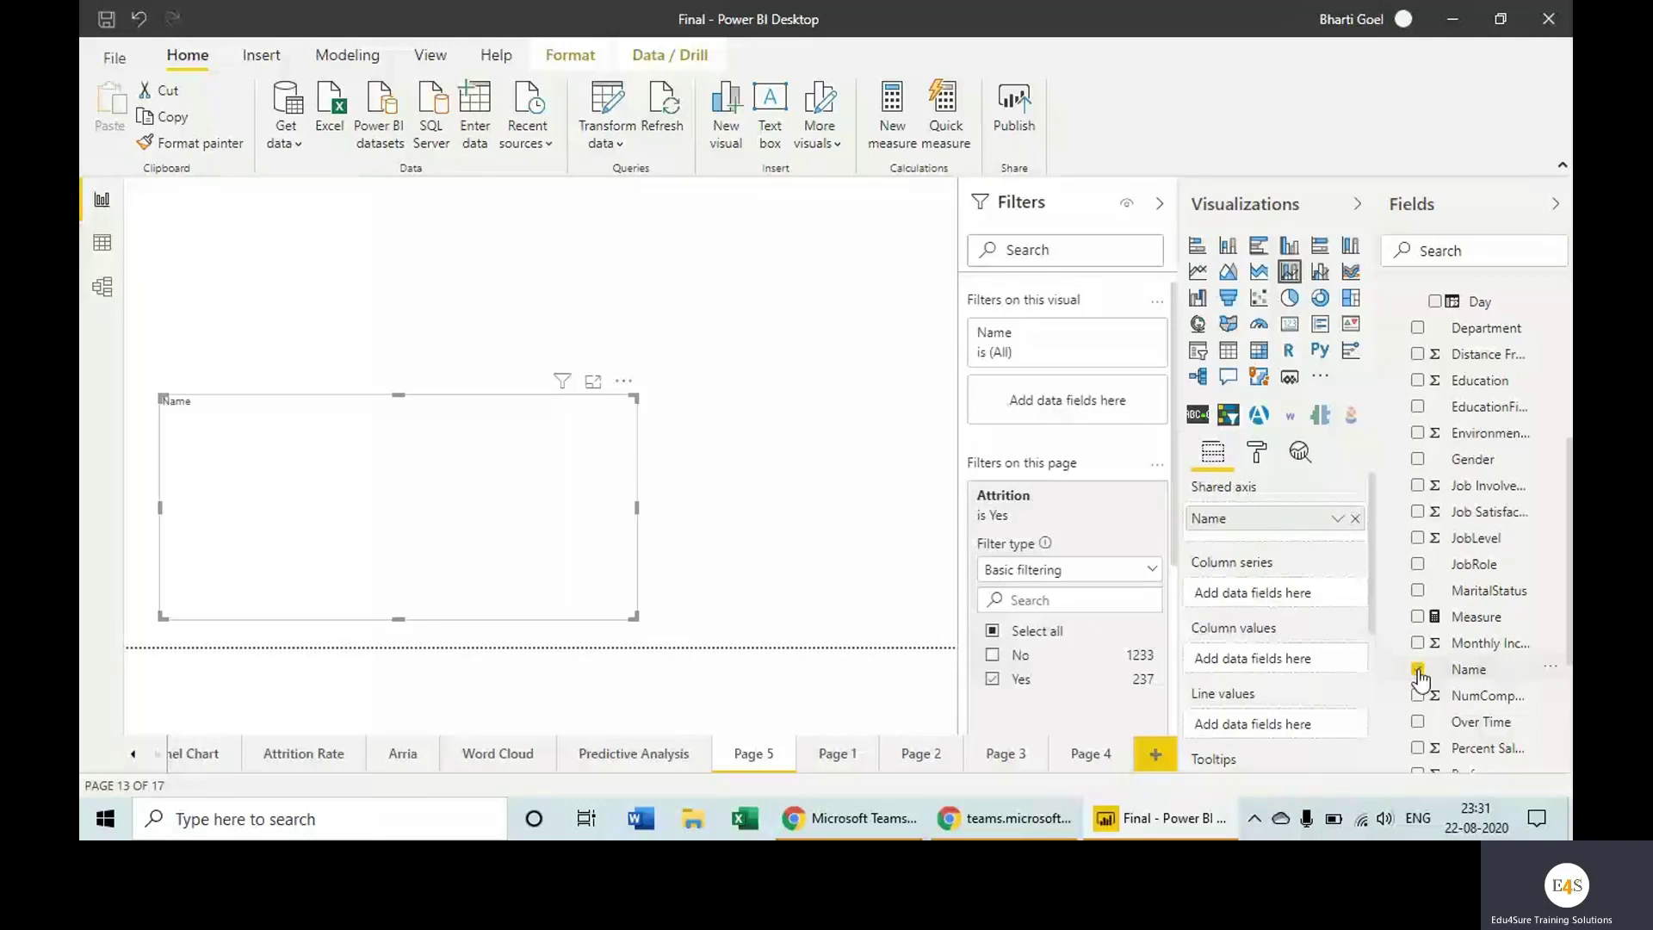
scroll(1419, 619, up, 5)
drag(1463, 310, 1259, 667)
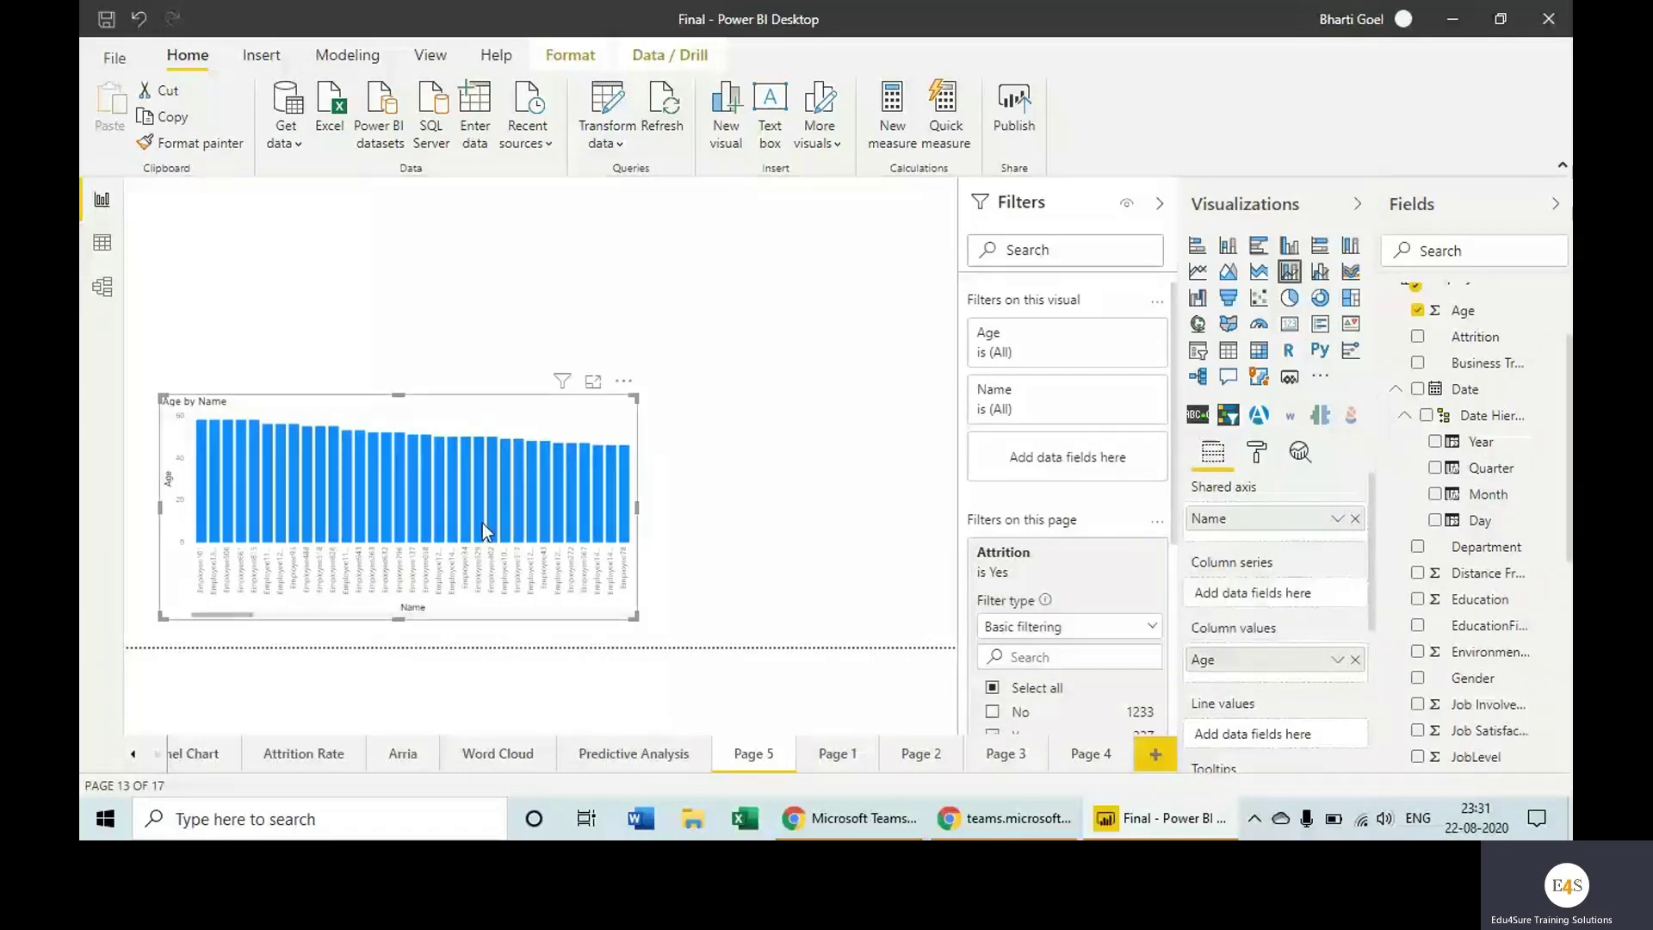
- Clear the page-level Attrition filter and filter it to Yes again
scroll(1040, 602, down, 3)
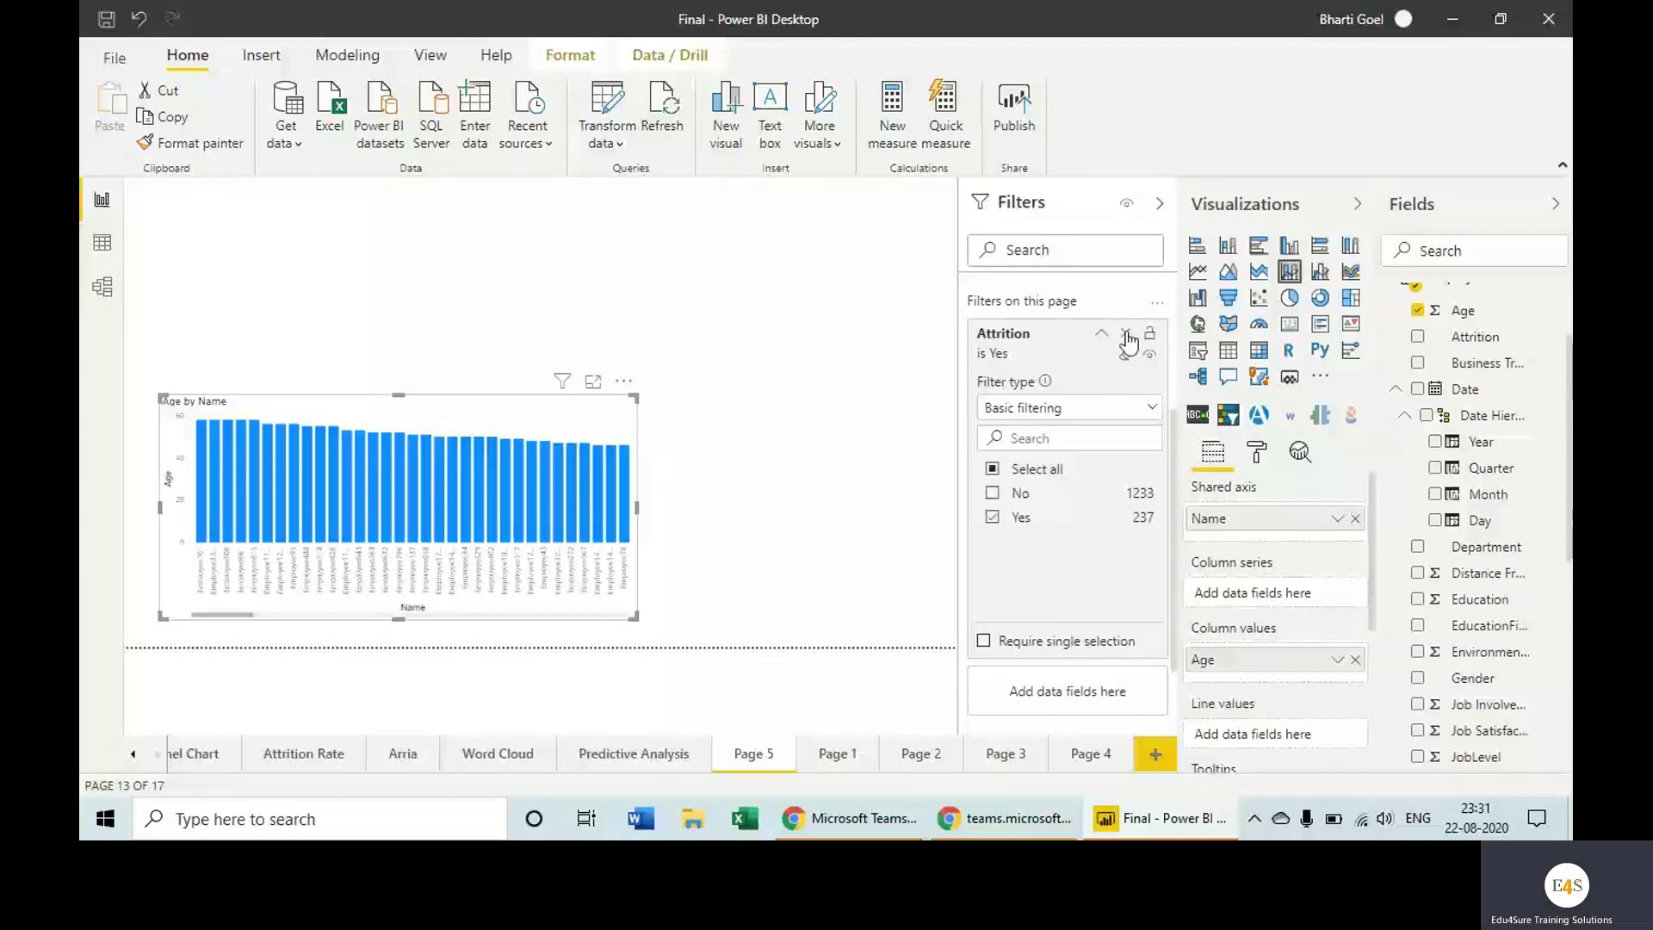
click(1126, 333)
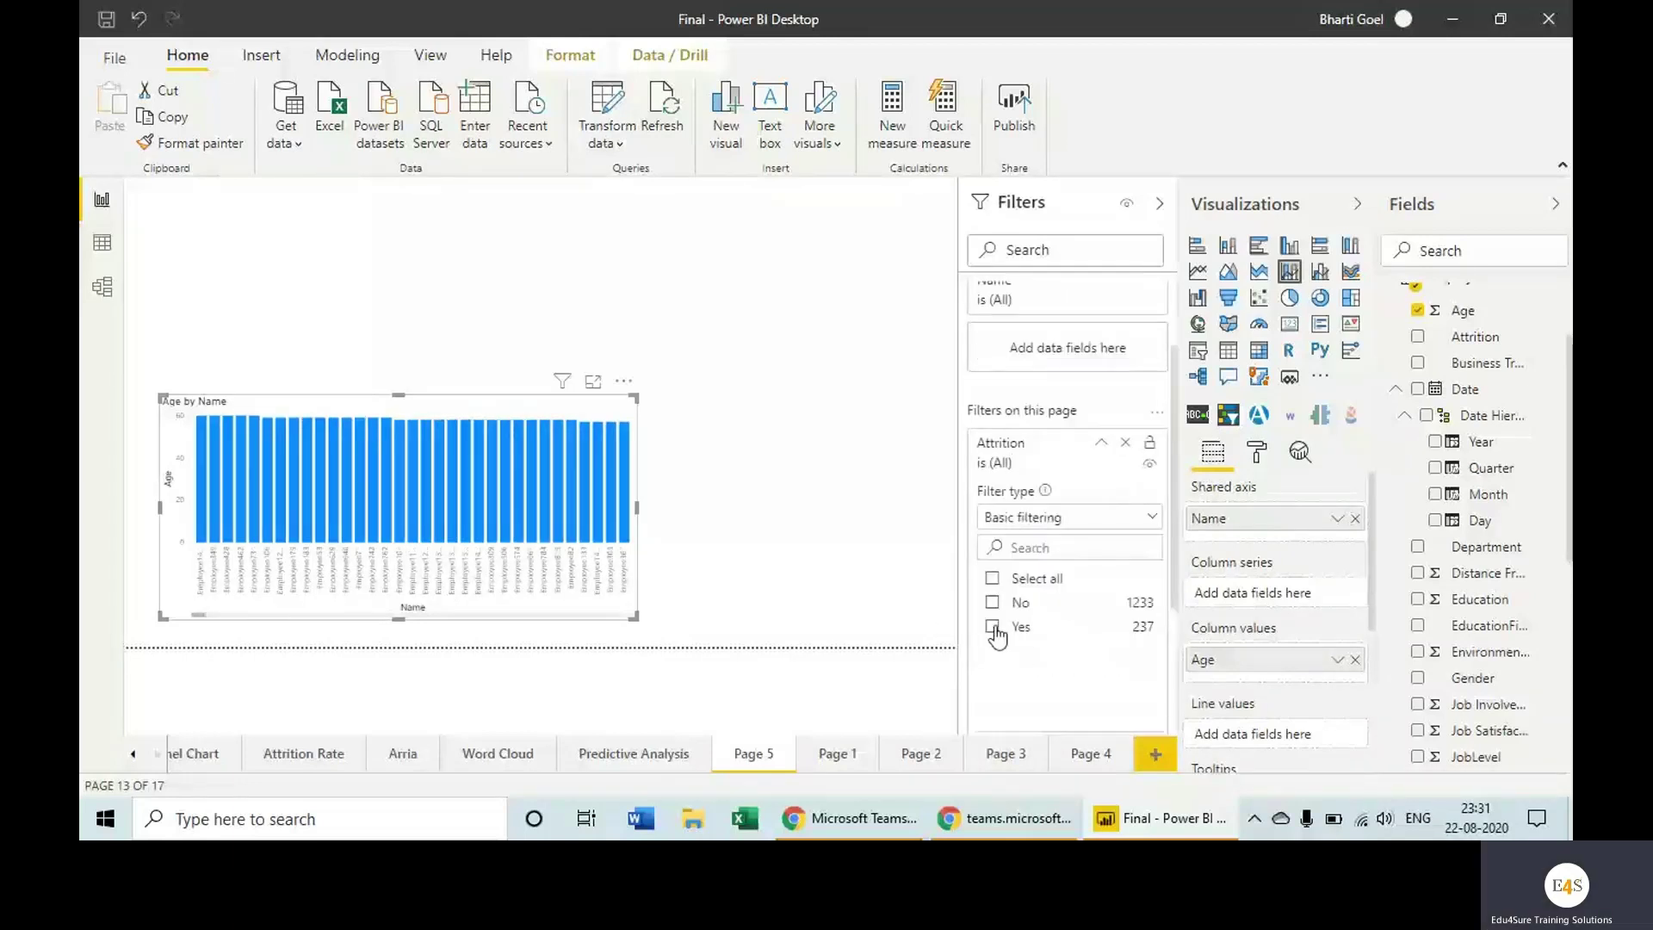
click(995, 629)
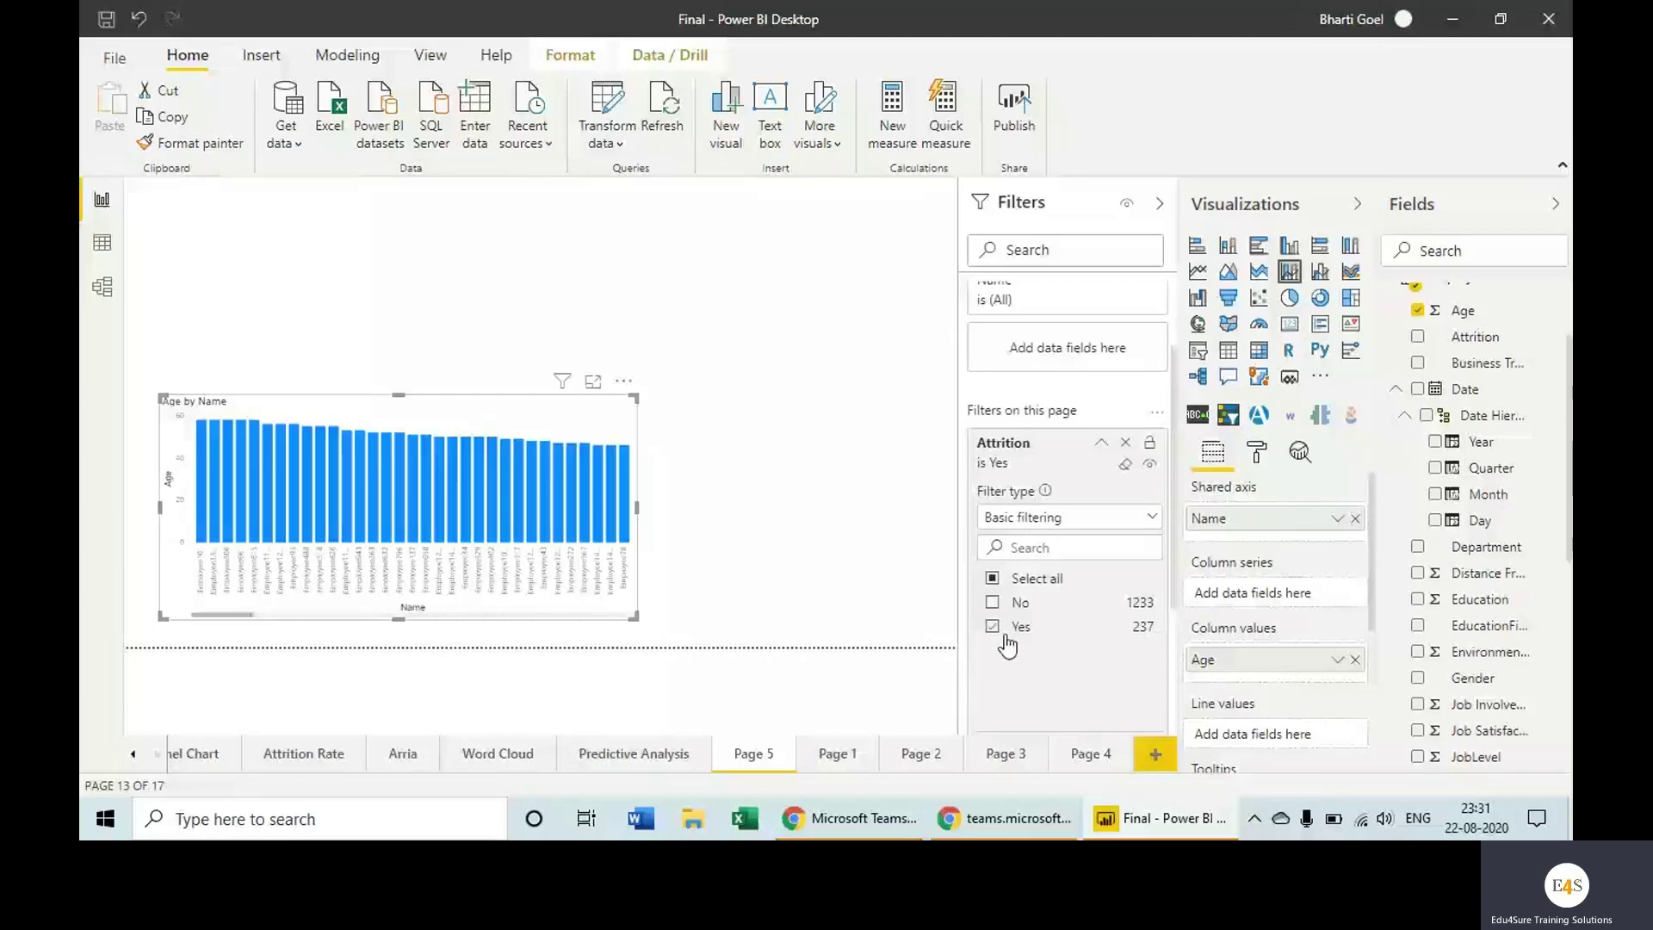
- Add a stacked bar chart above the age chart with Department on its axis
mouse_move(618, 508)
click(466, 248)
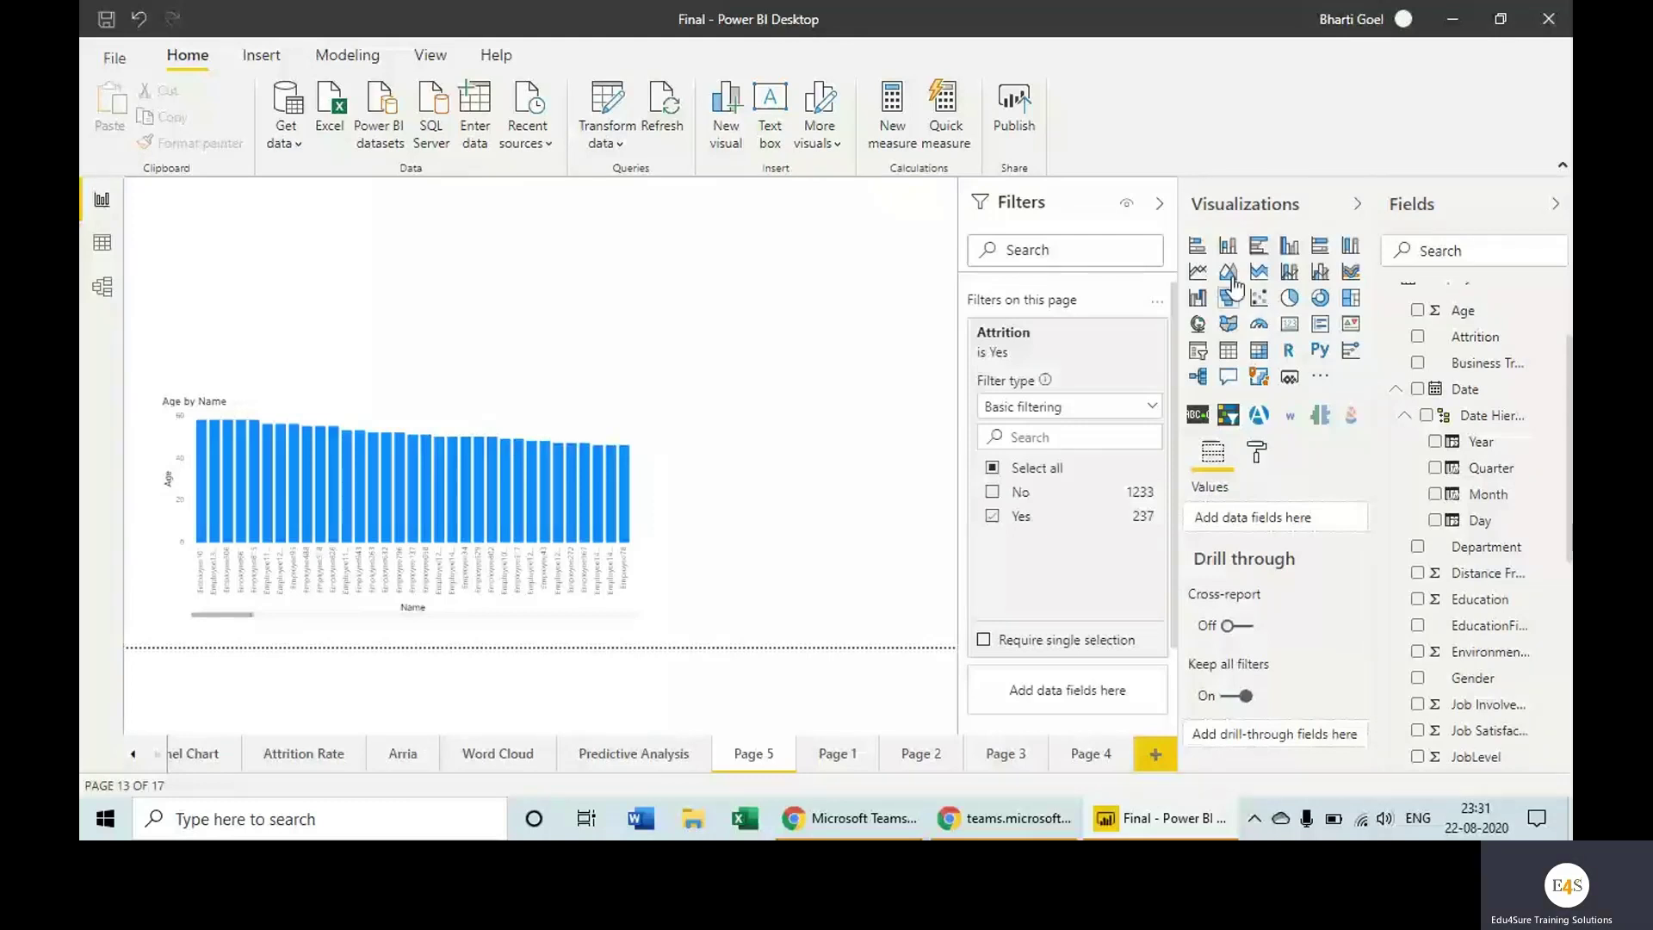
click(1197, 246)
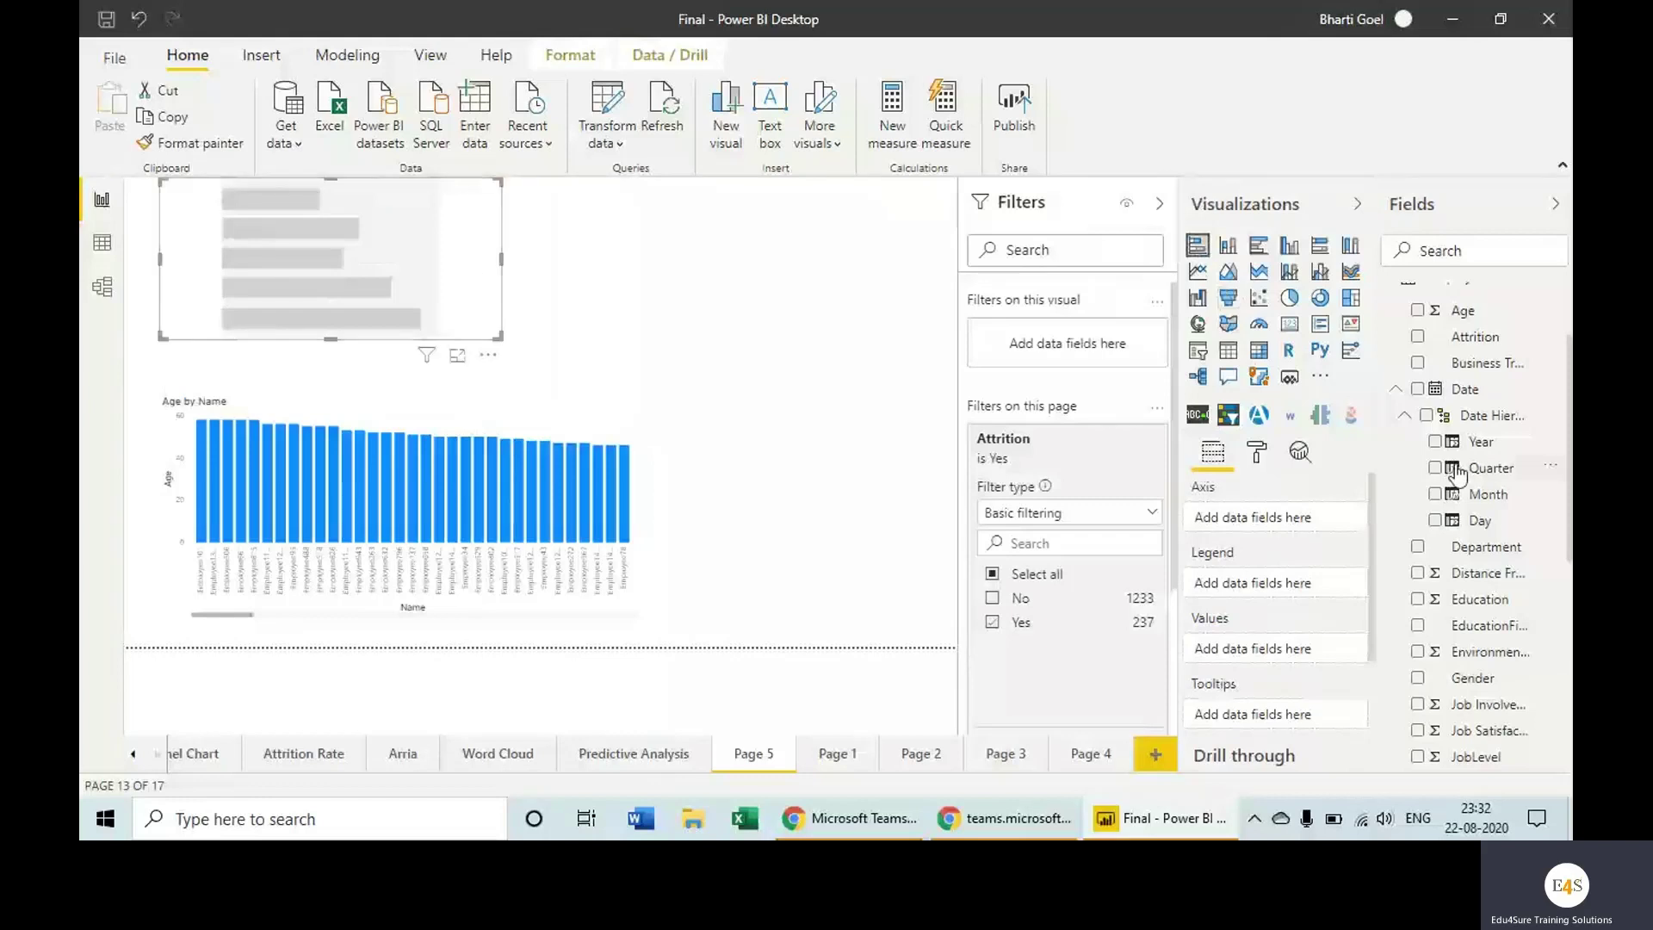
click(1418, 548)
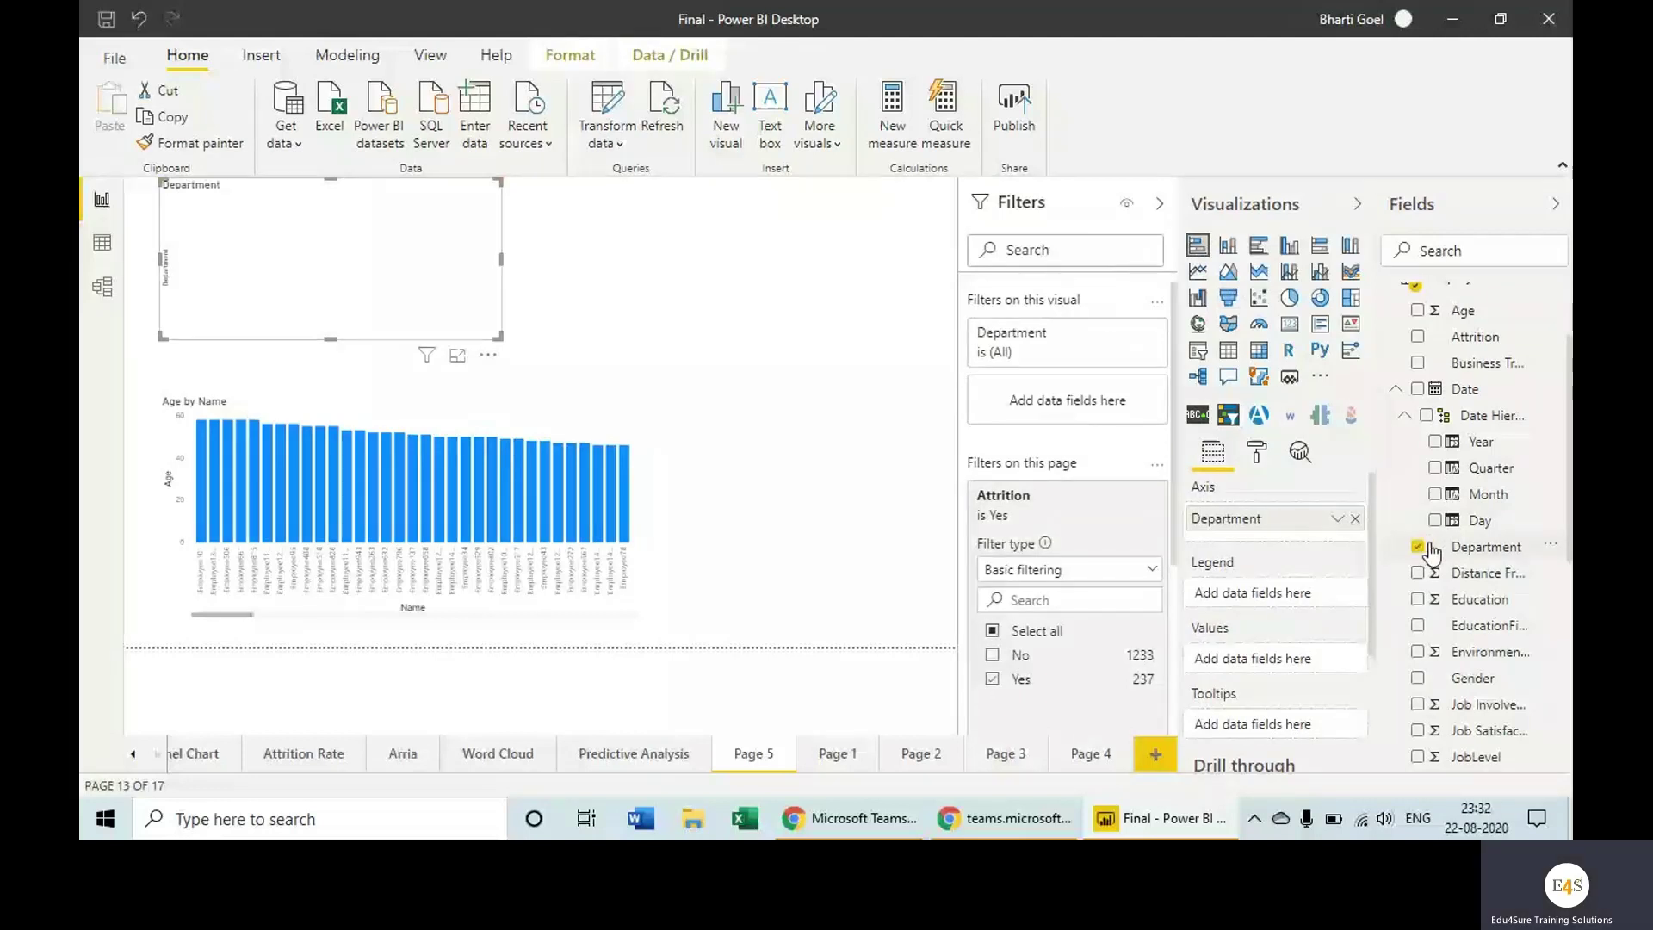
- Add Percent Salary Hike as the bar chart's values and aggregate it as an average
scroll(1422, 553, down, 3)
drag(1488, 748, 1257, 670)
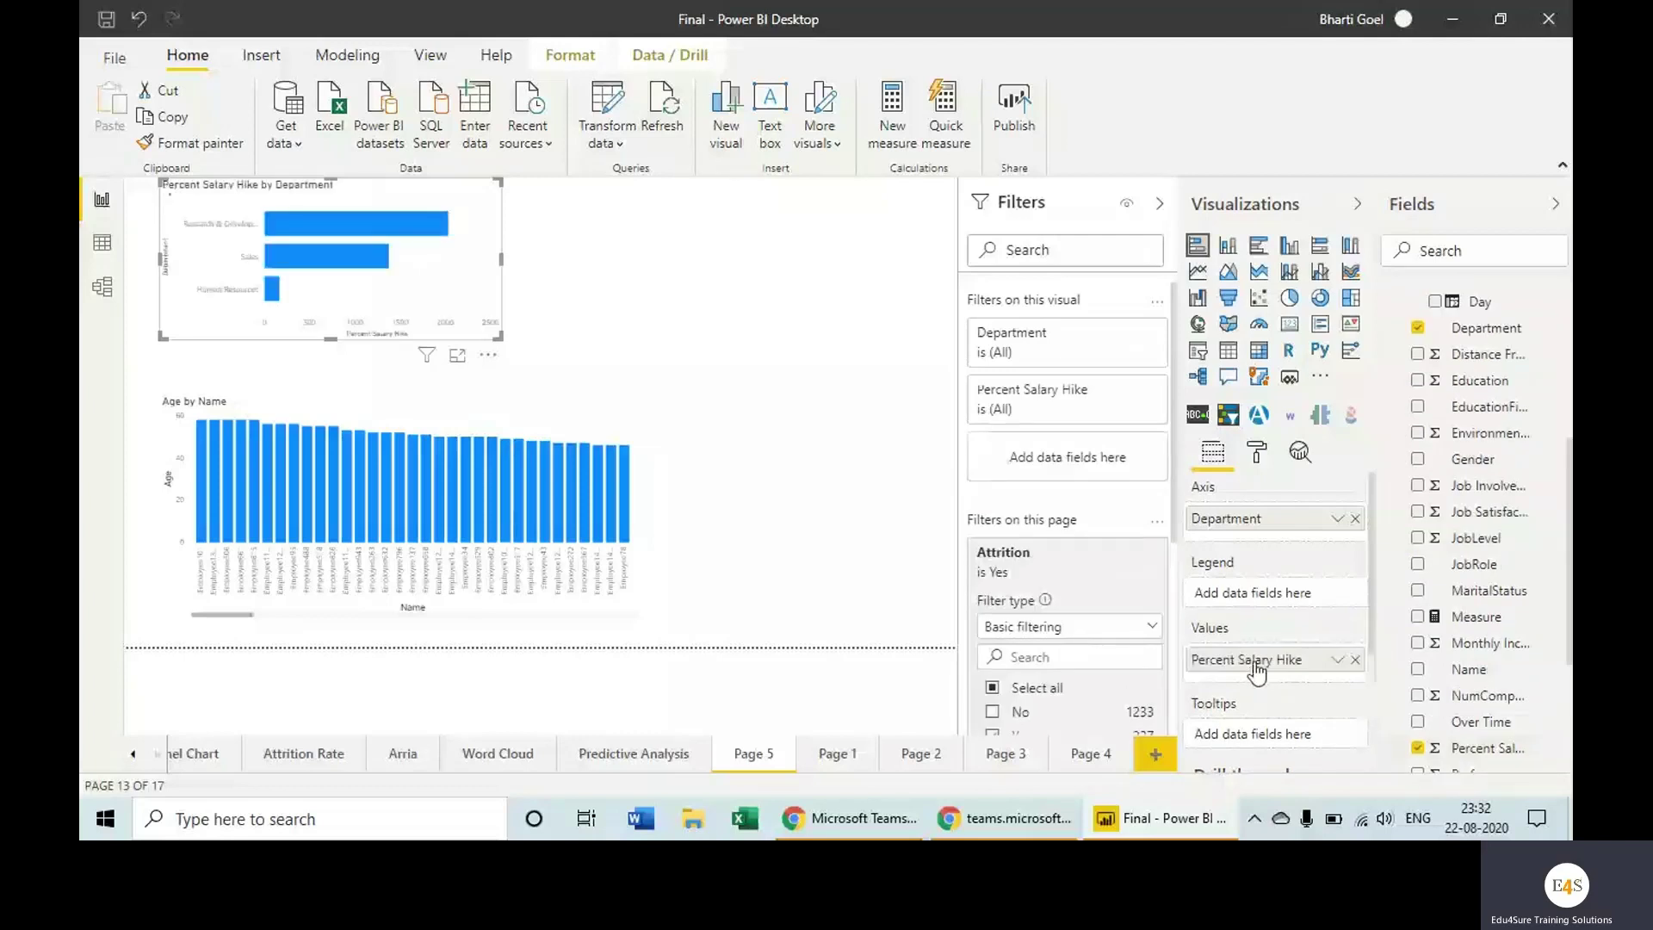
click(1338, 659)
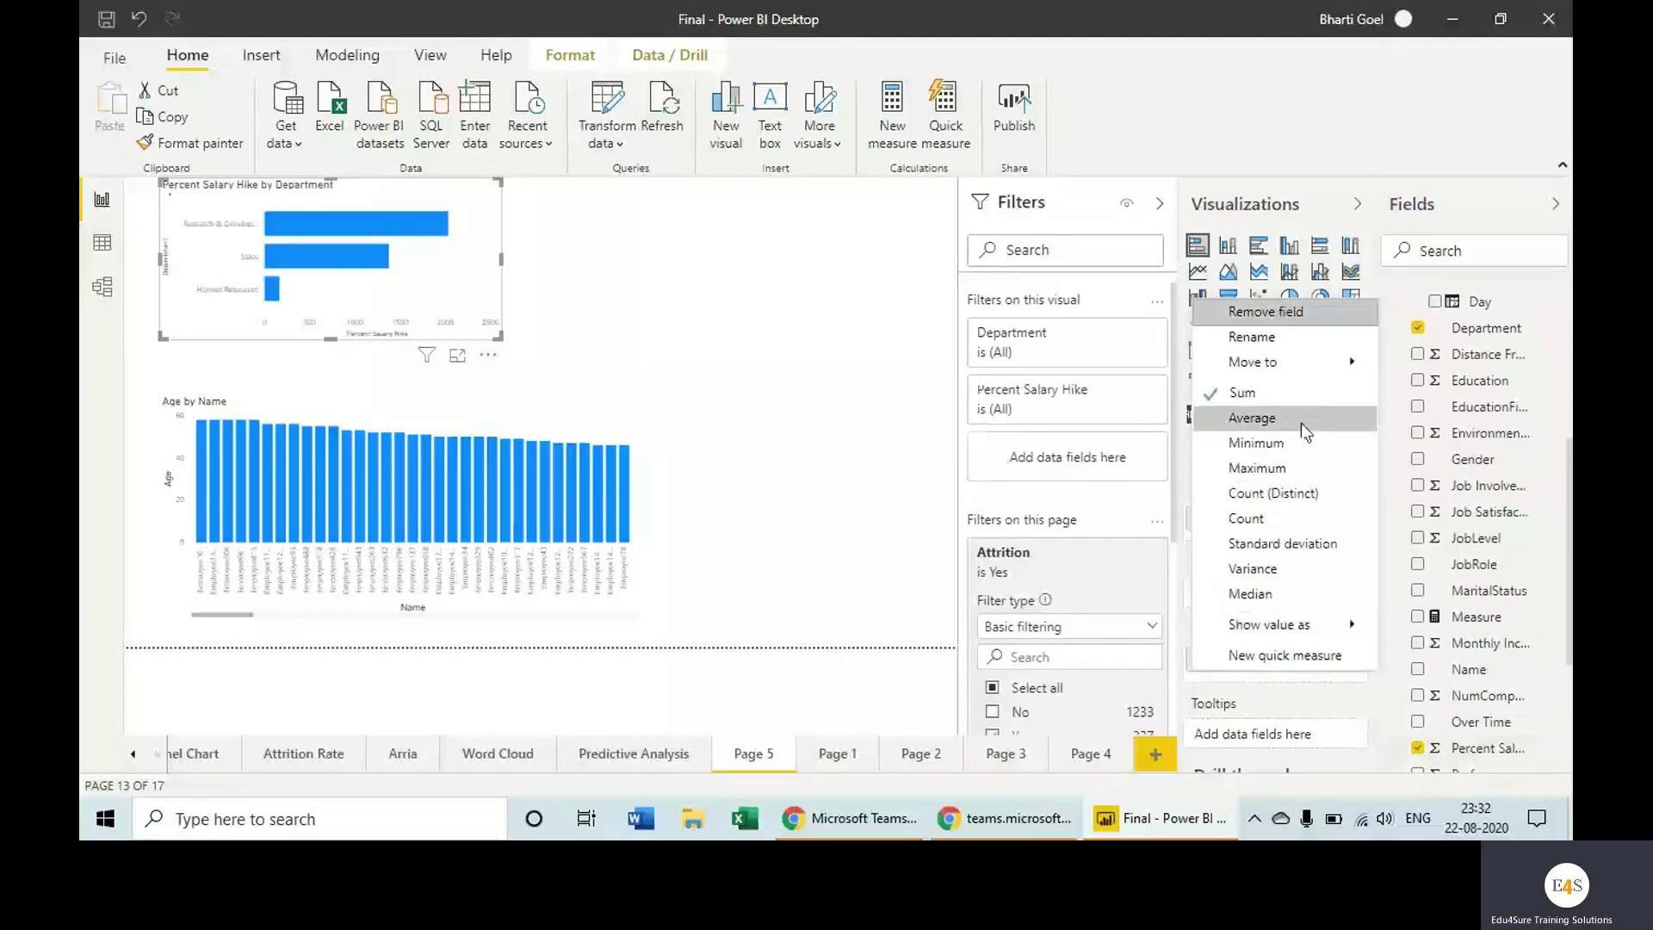
click(1300, 422)
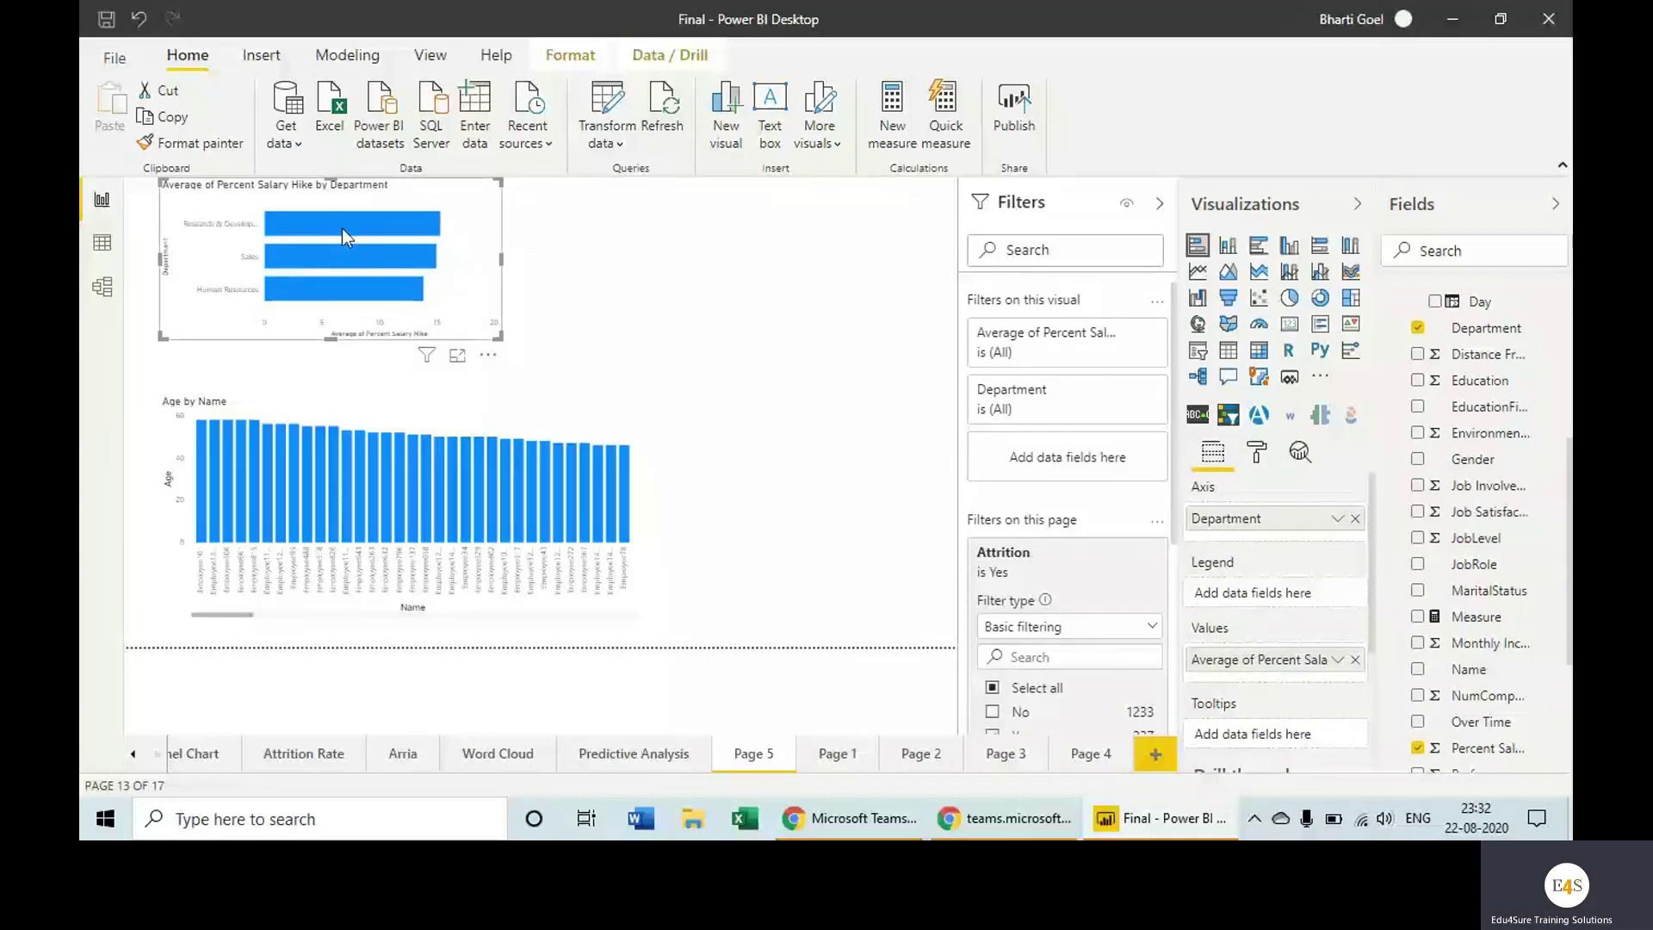
- Cross-highlight the age chart by the Research & Development bar, then deselect the bar chart visual
mouse_move(349, 224)
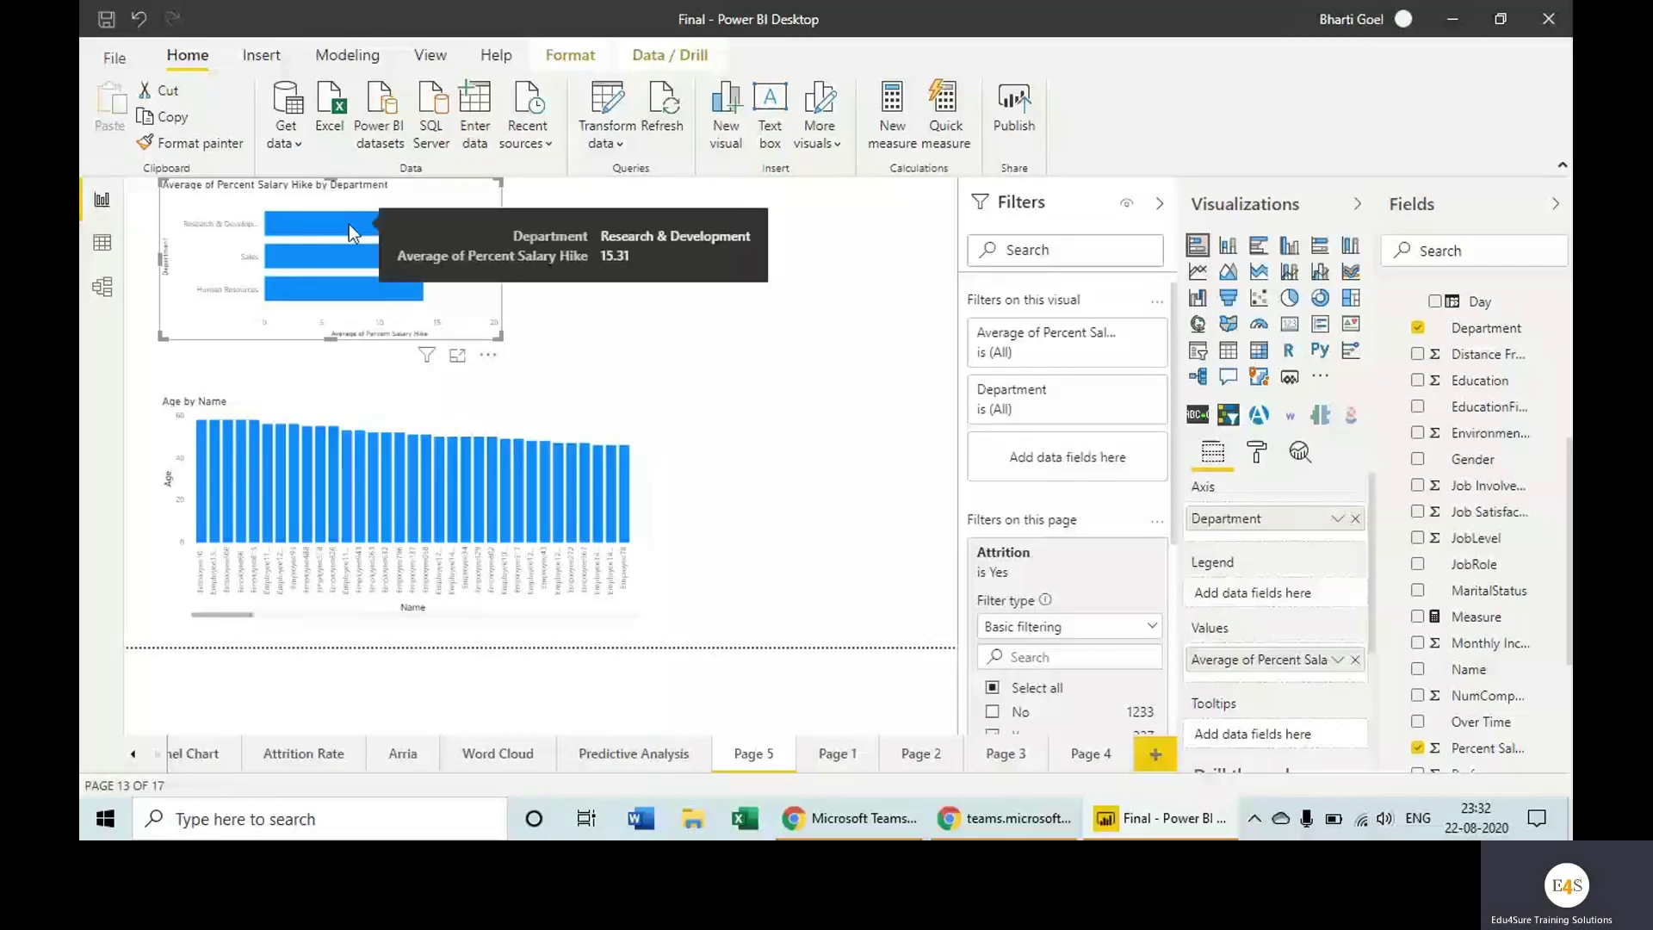
click(349, 224)
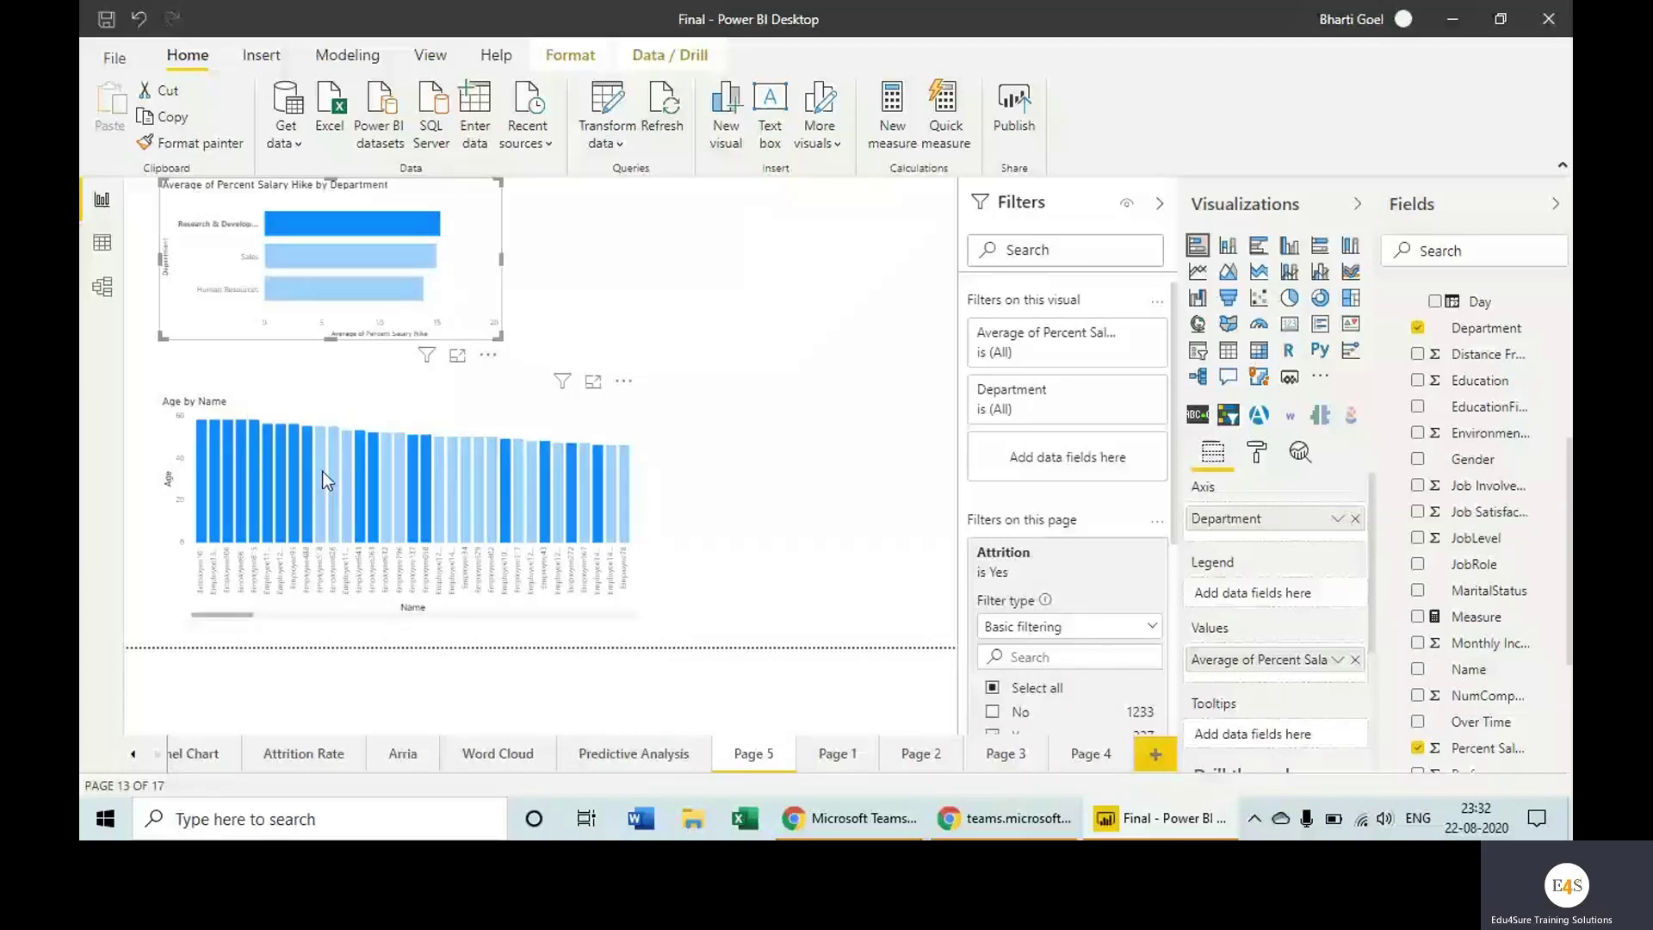
click(732, 345)
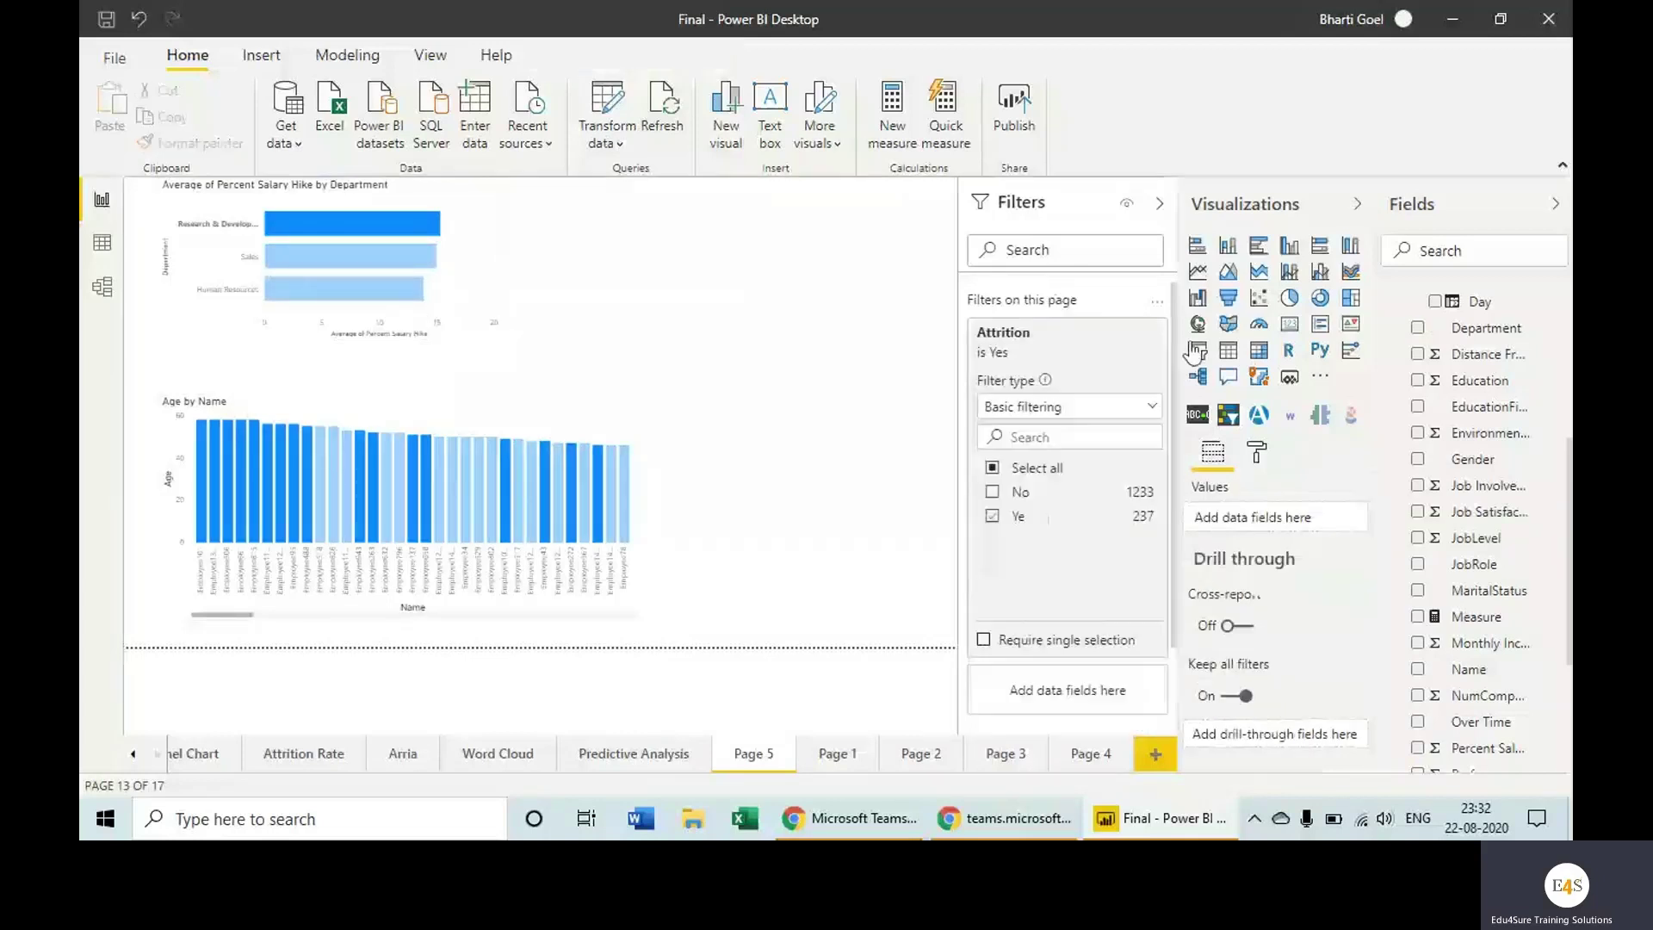
- Add a slicer for Department beside the salary hike chart and shrink it to fit its list
click(1196, 350)
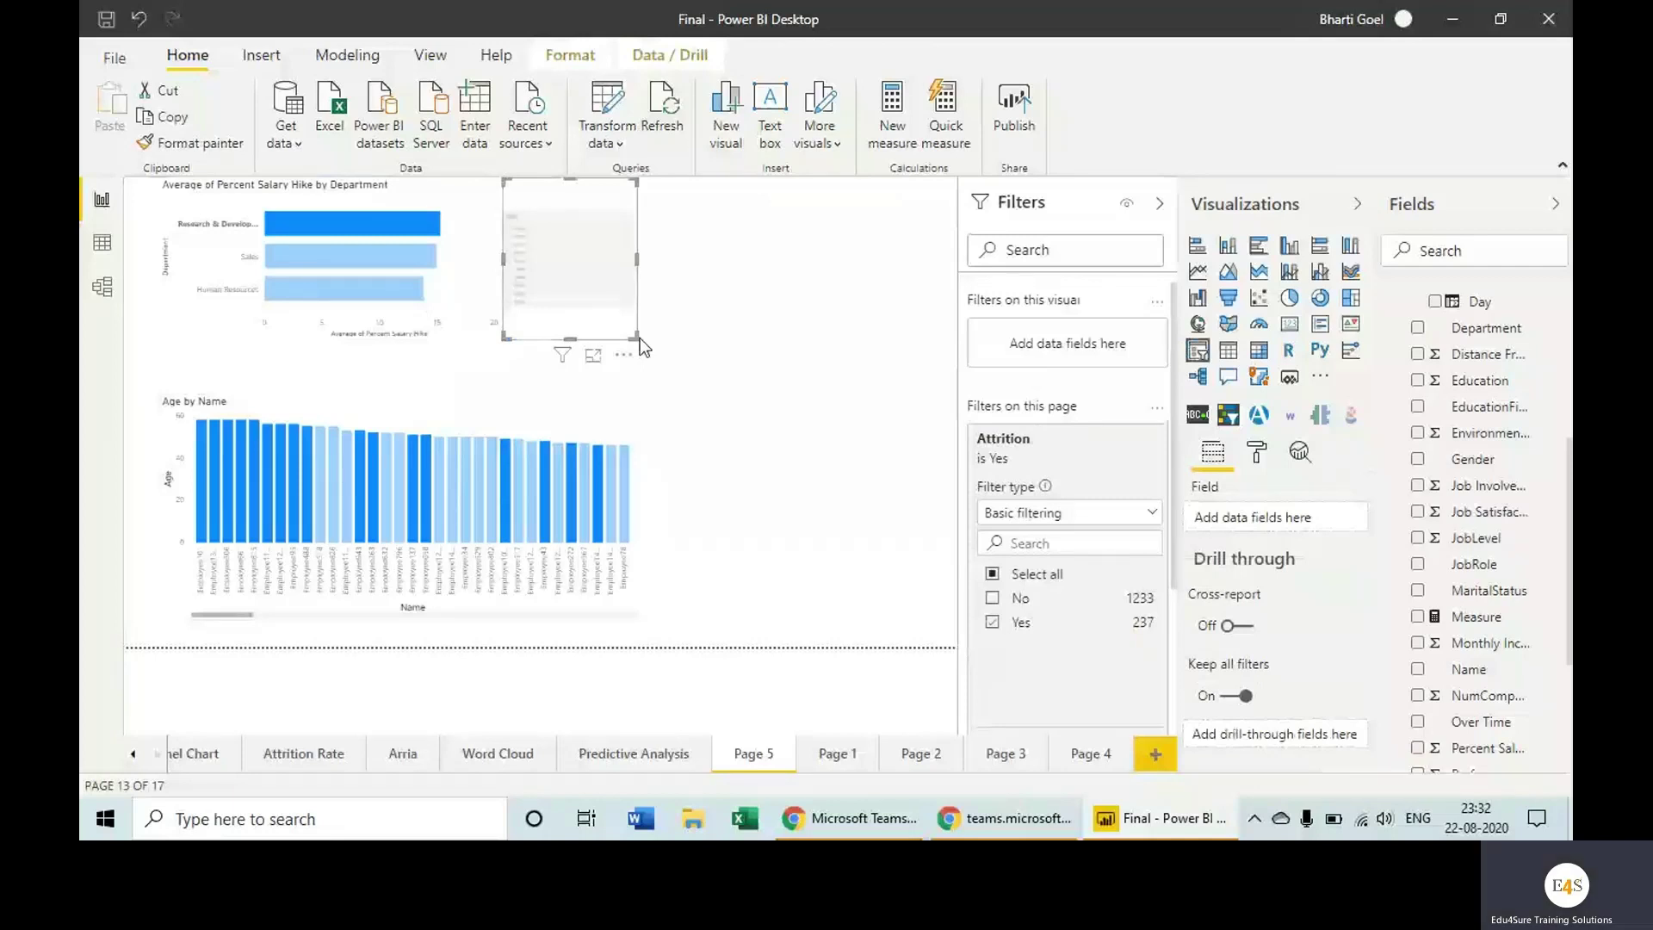
drag(639, 337, 738, 418)
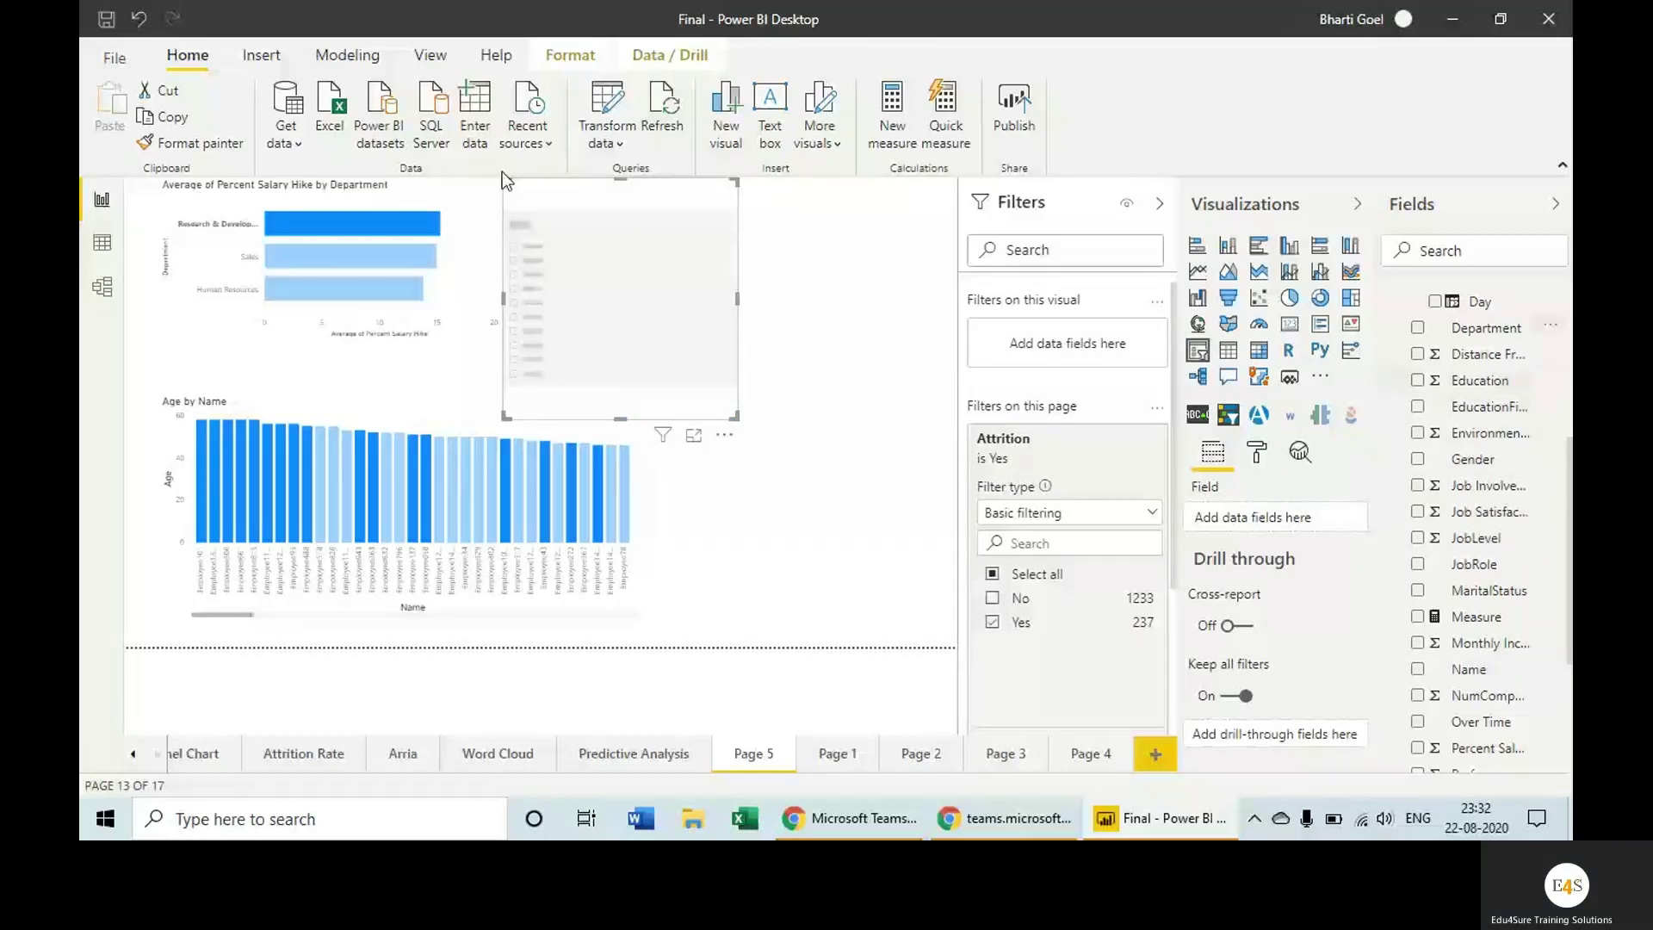
drag(503, 172, 725, 337)
drag(738, 416, 687, 252)
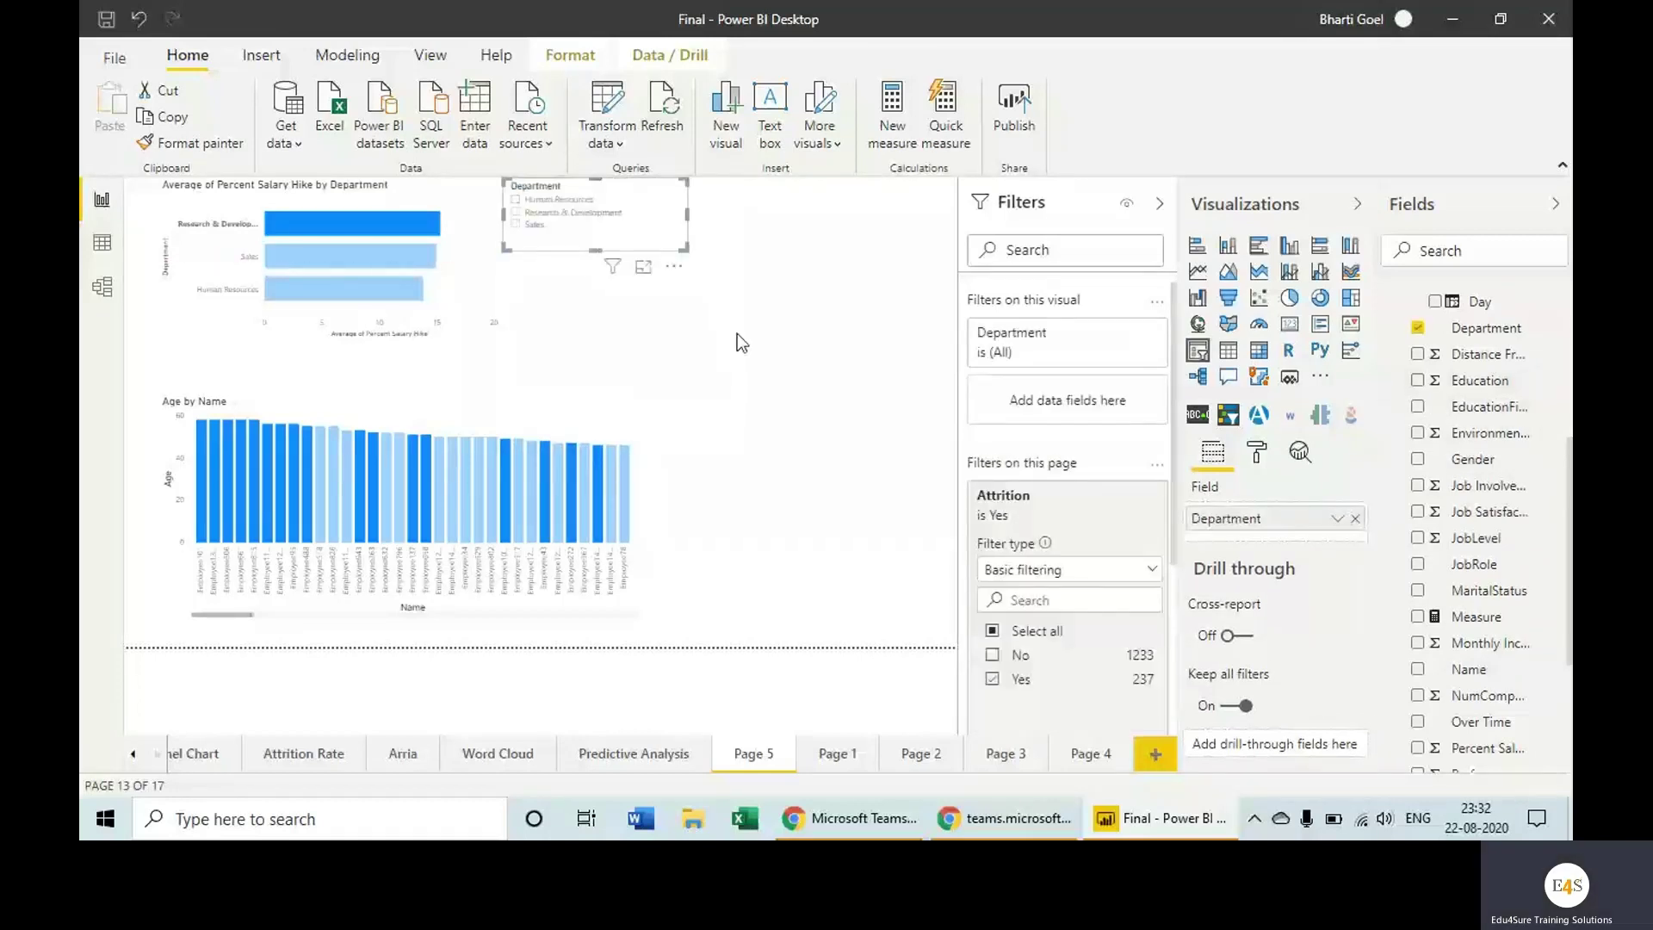
- Add a second slicer below the Department slicer and base it on the Year level of the Date hierarchy
click(737, 333)
click(1197, 350)
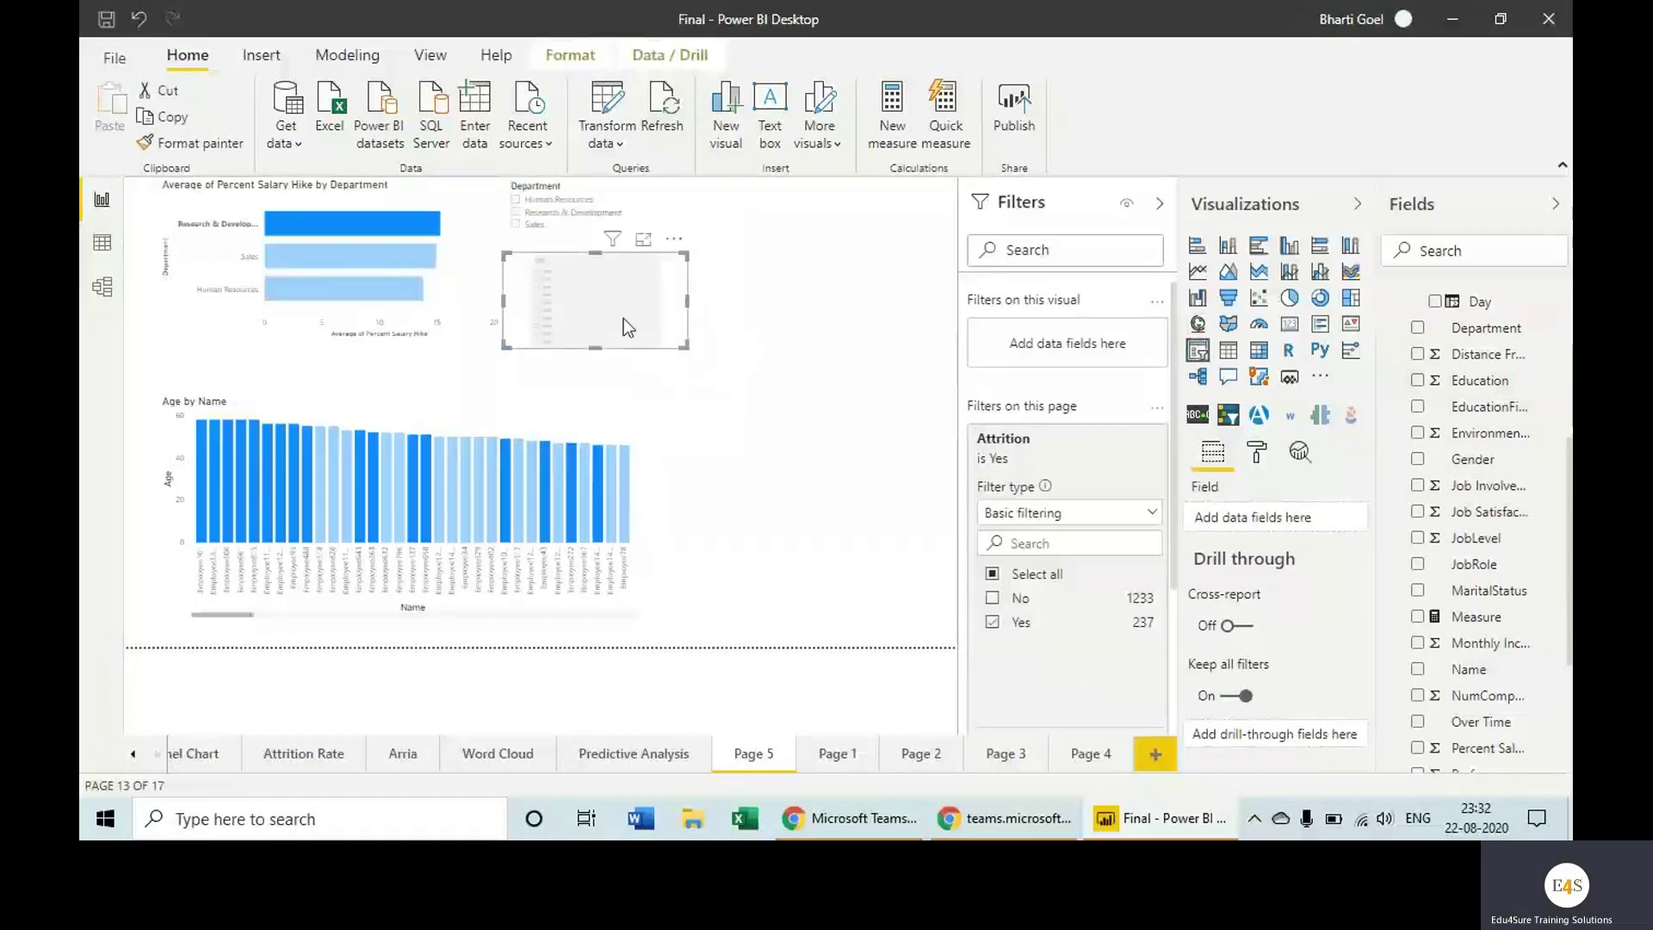
drag(629, 334, 632, 336)
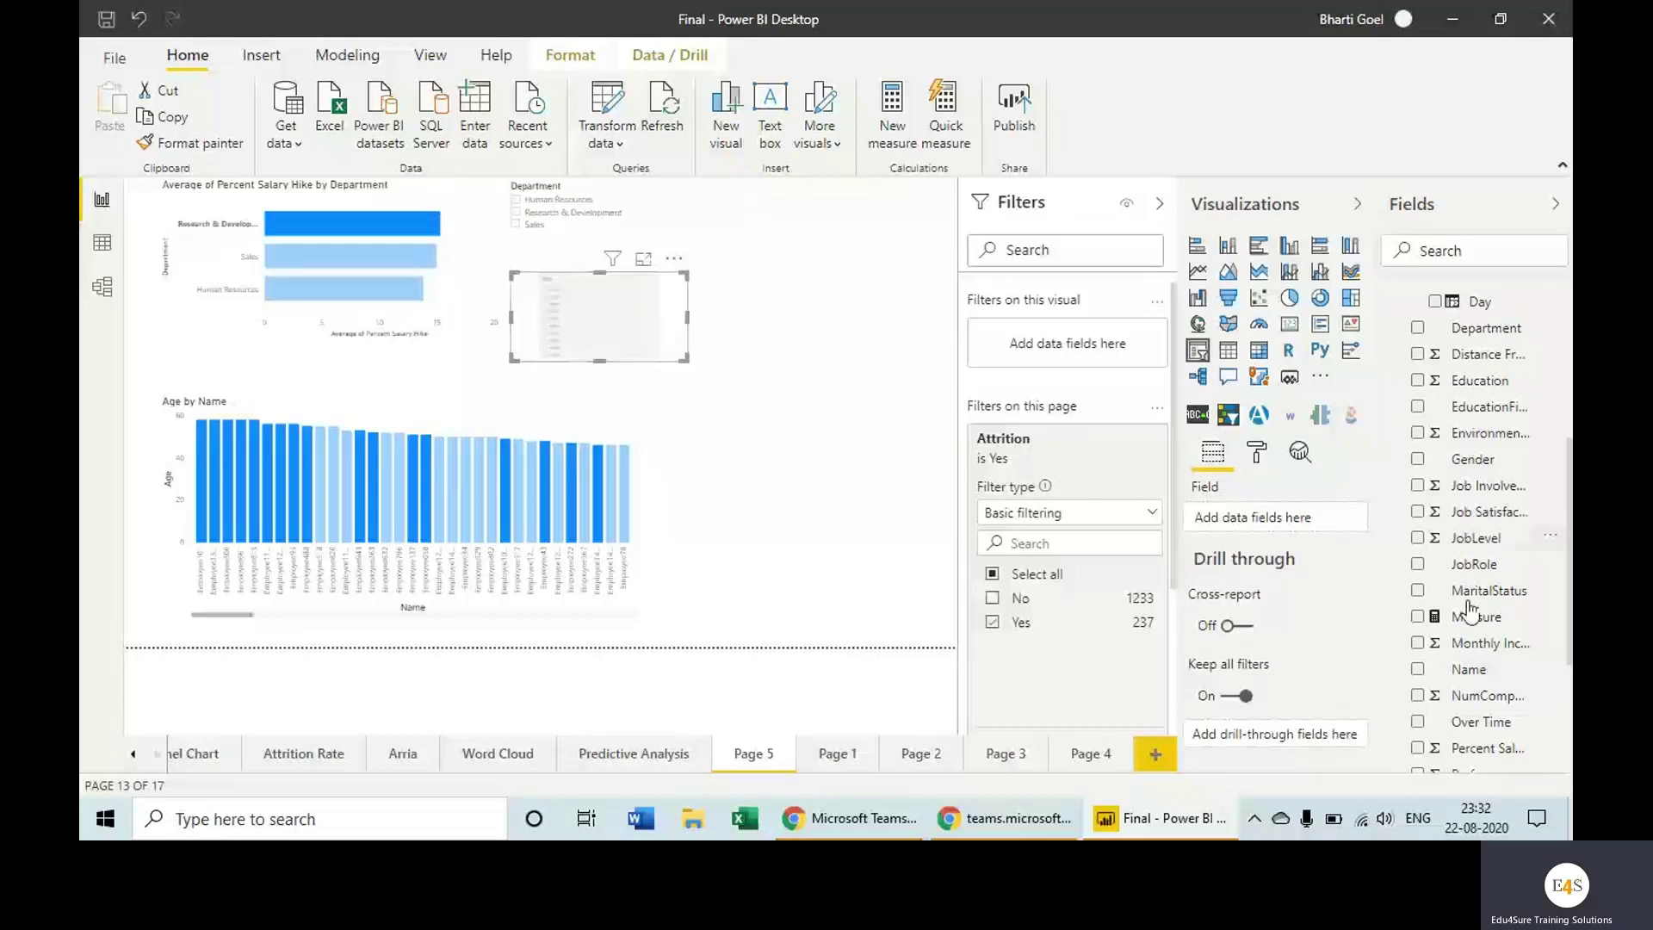
scroll(1470, 610, up, 2)
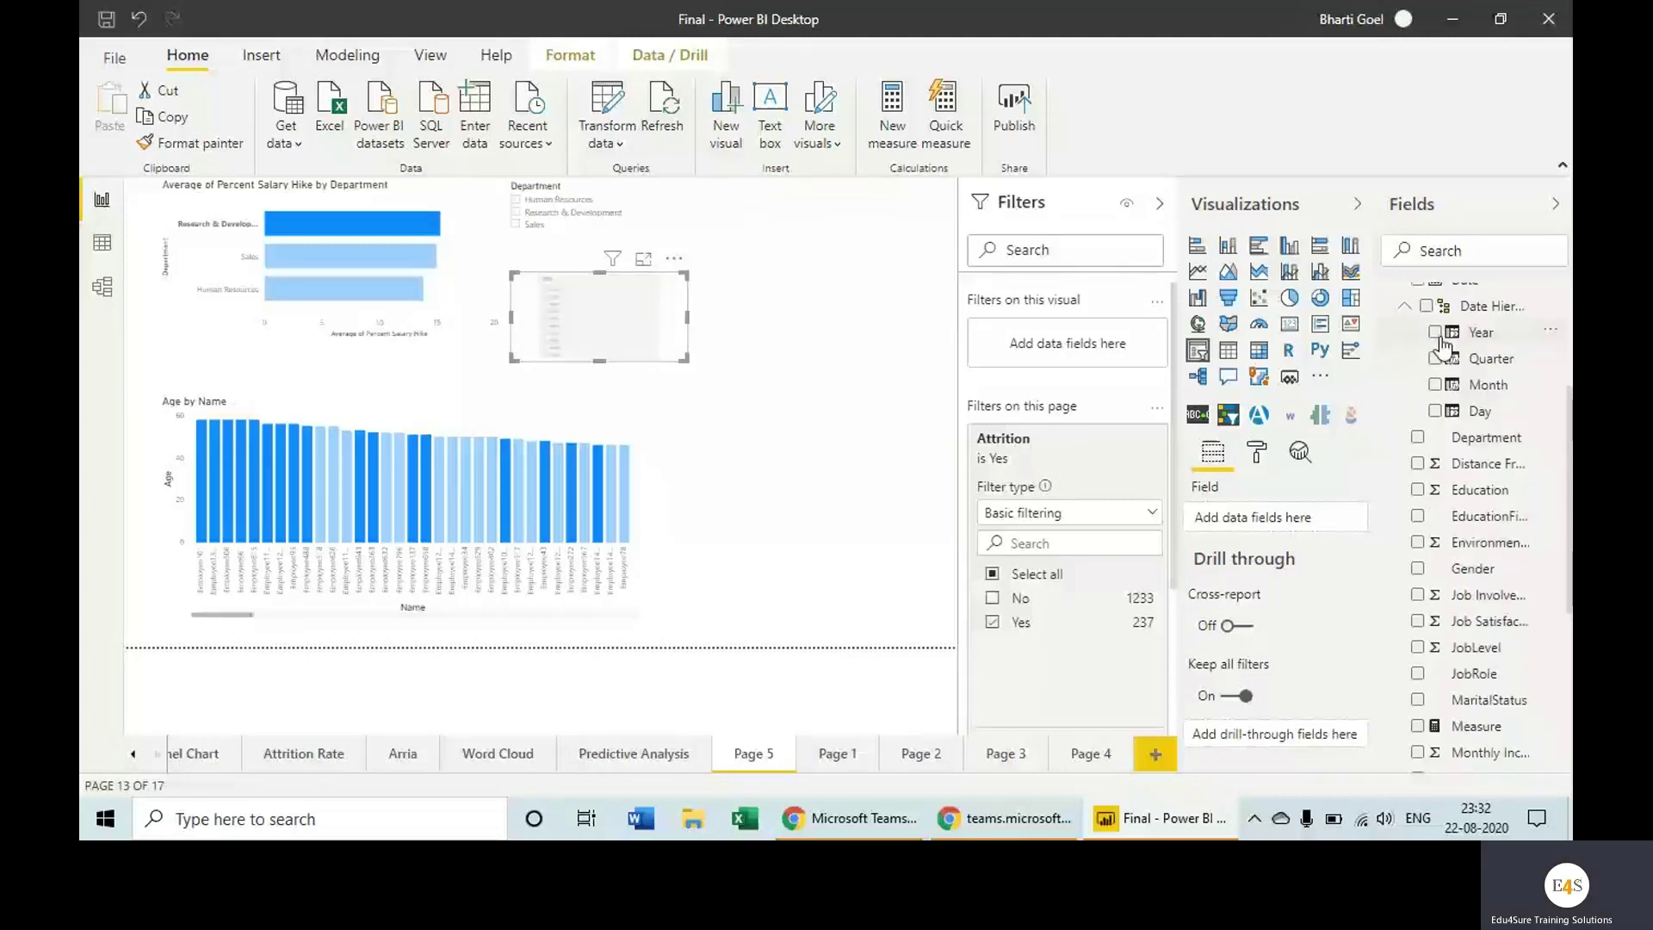
click(1435, 332)
click(678, 282)
click(714, 356)
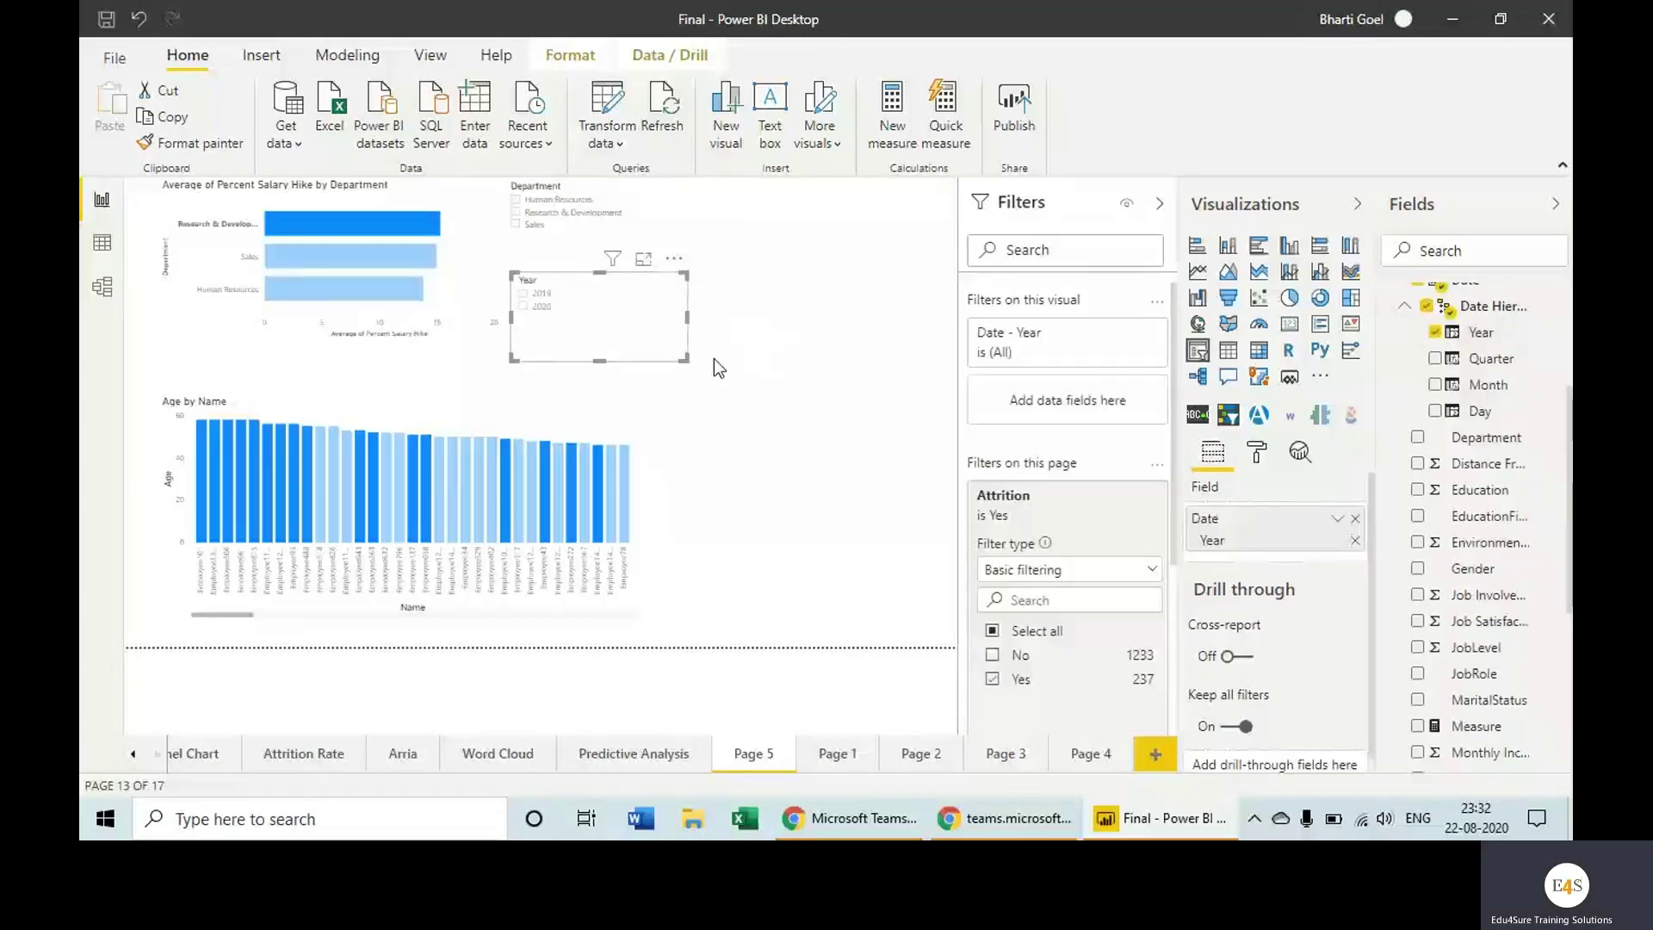
- Add a third slicer based on Performance Rating beside the other two slicers
click(820, 328)
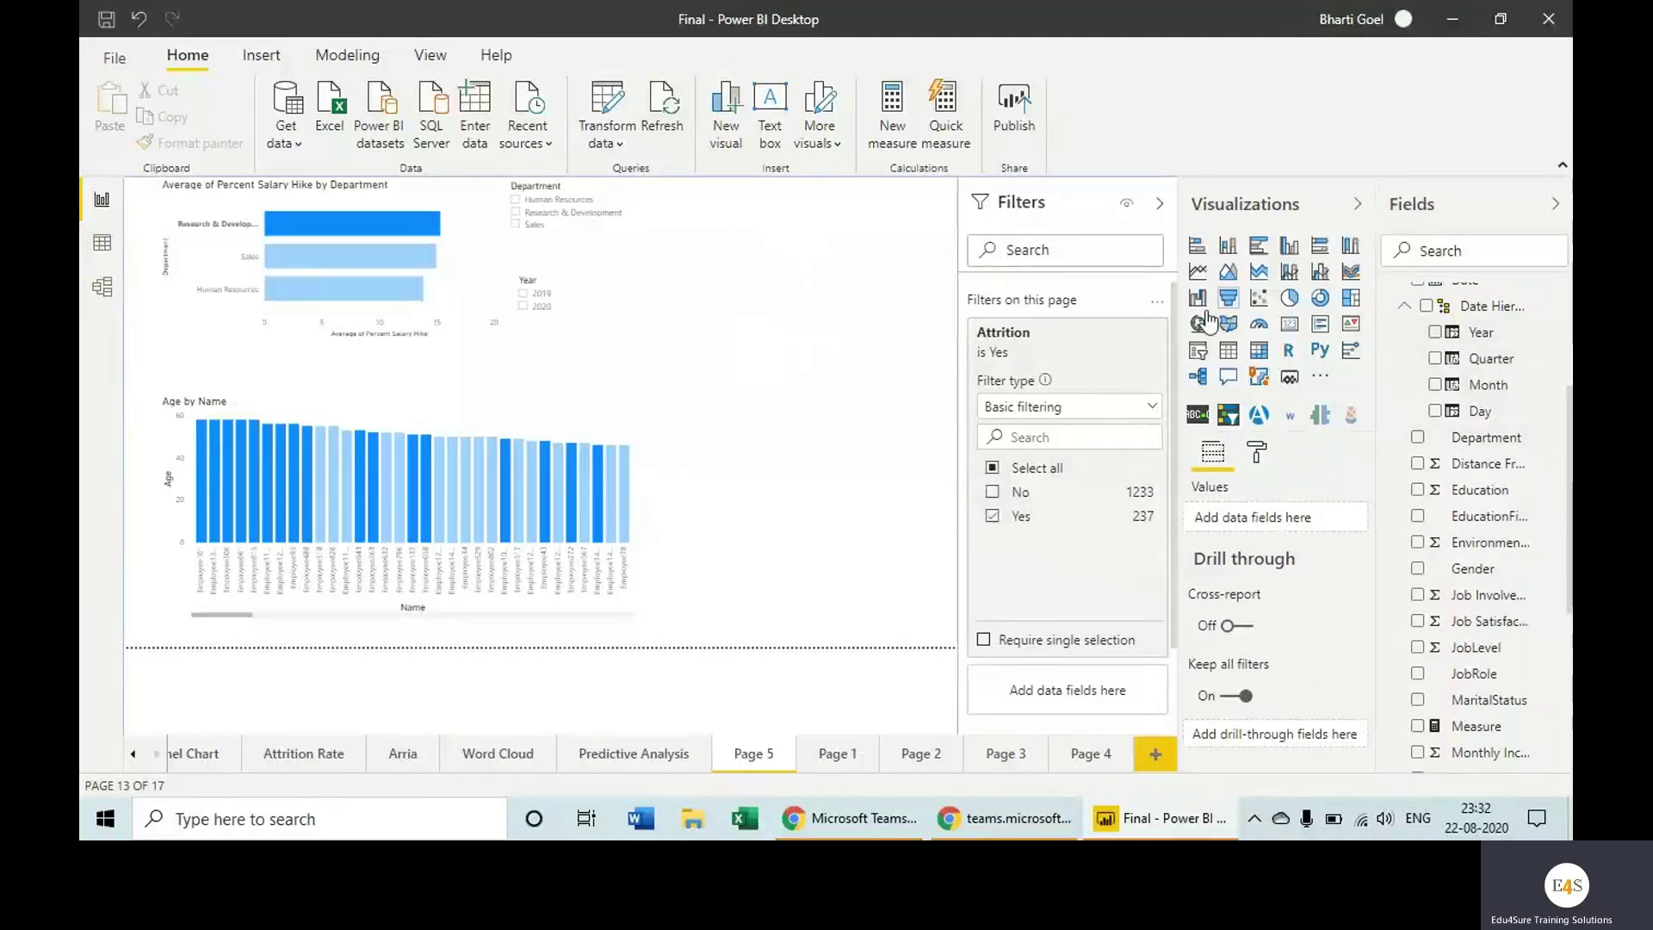
click(1197, 349)
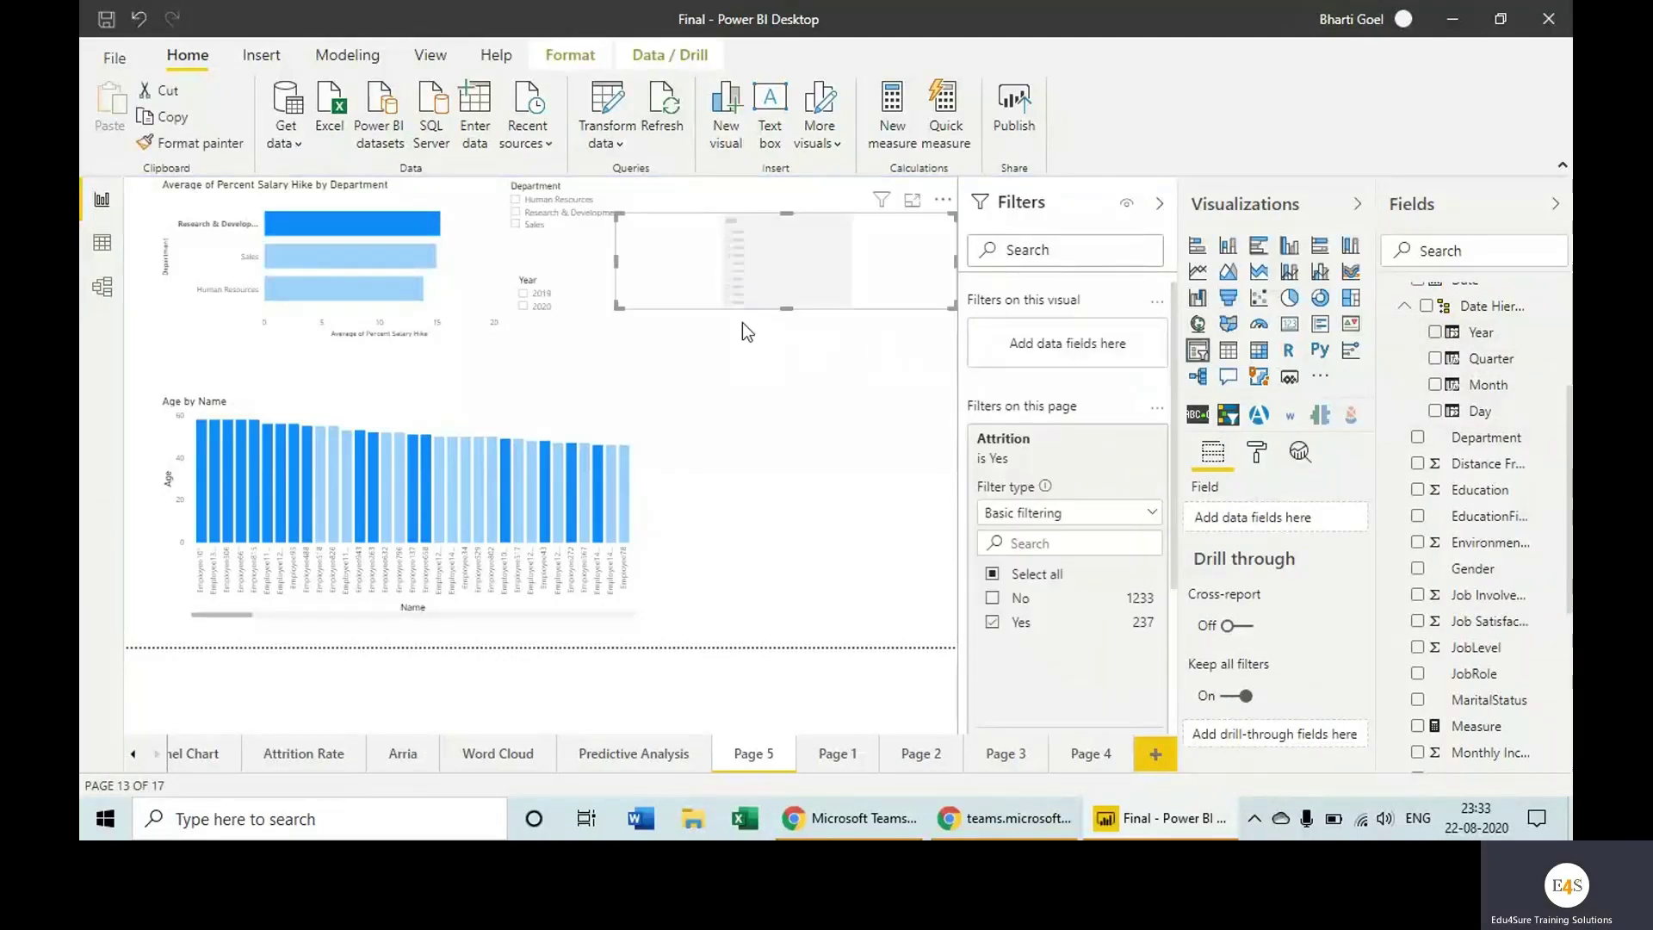
scroll(1525, 630, down, 3)
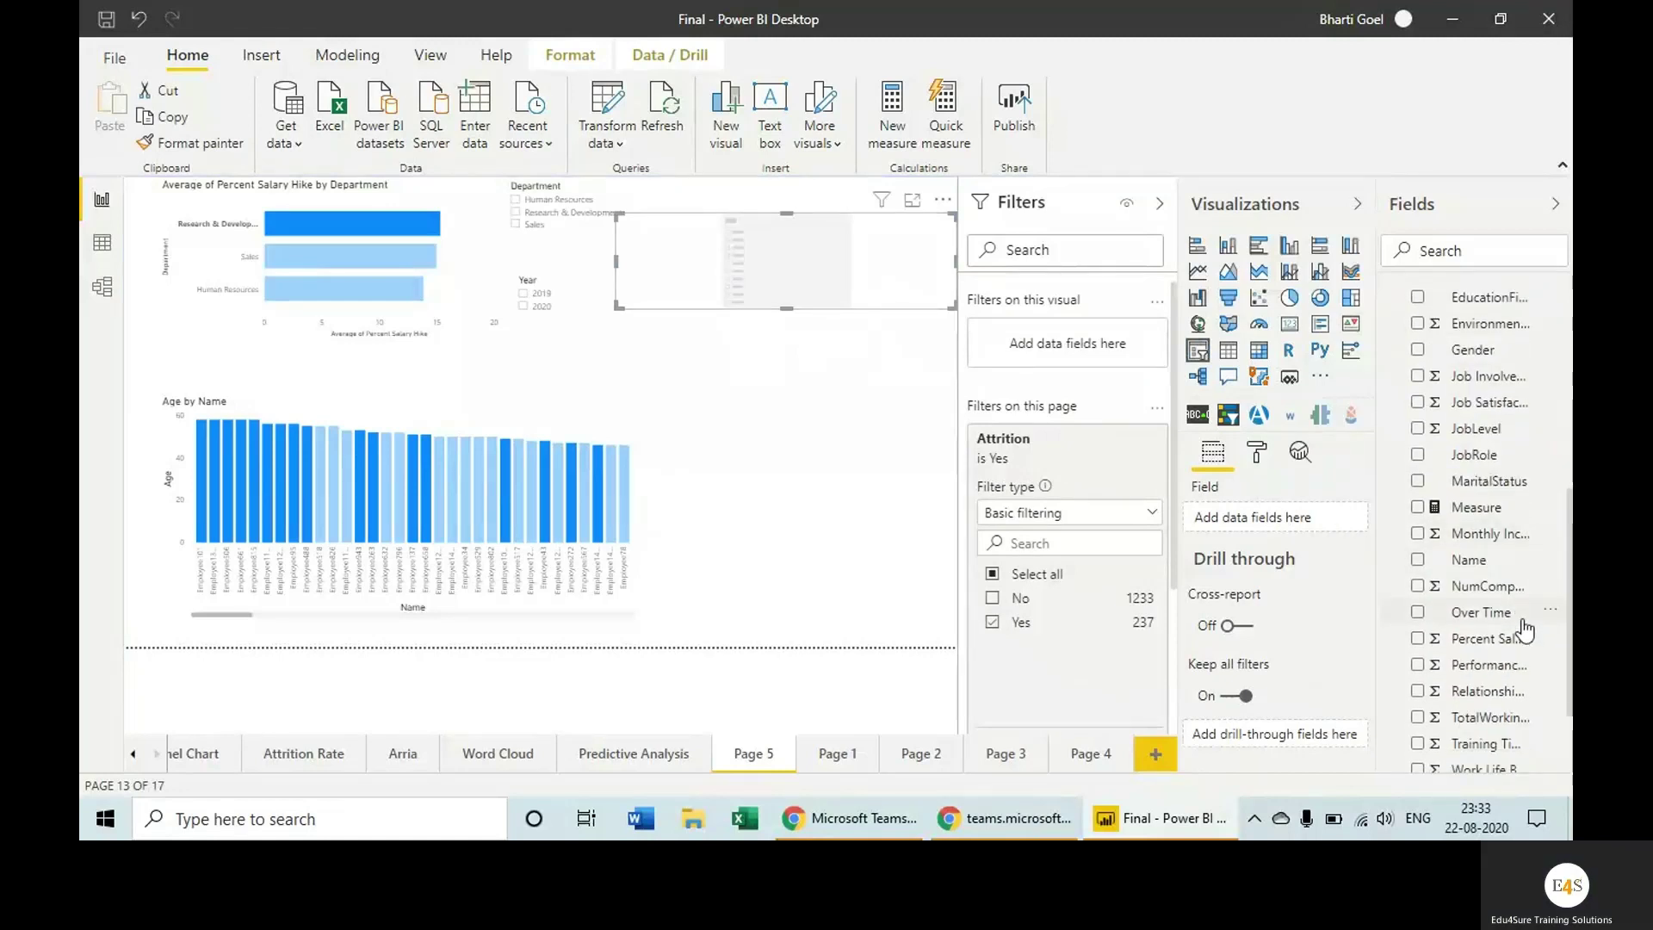
scroll(1525, 630, down, 2)
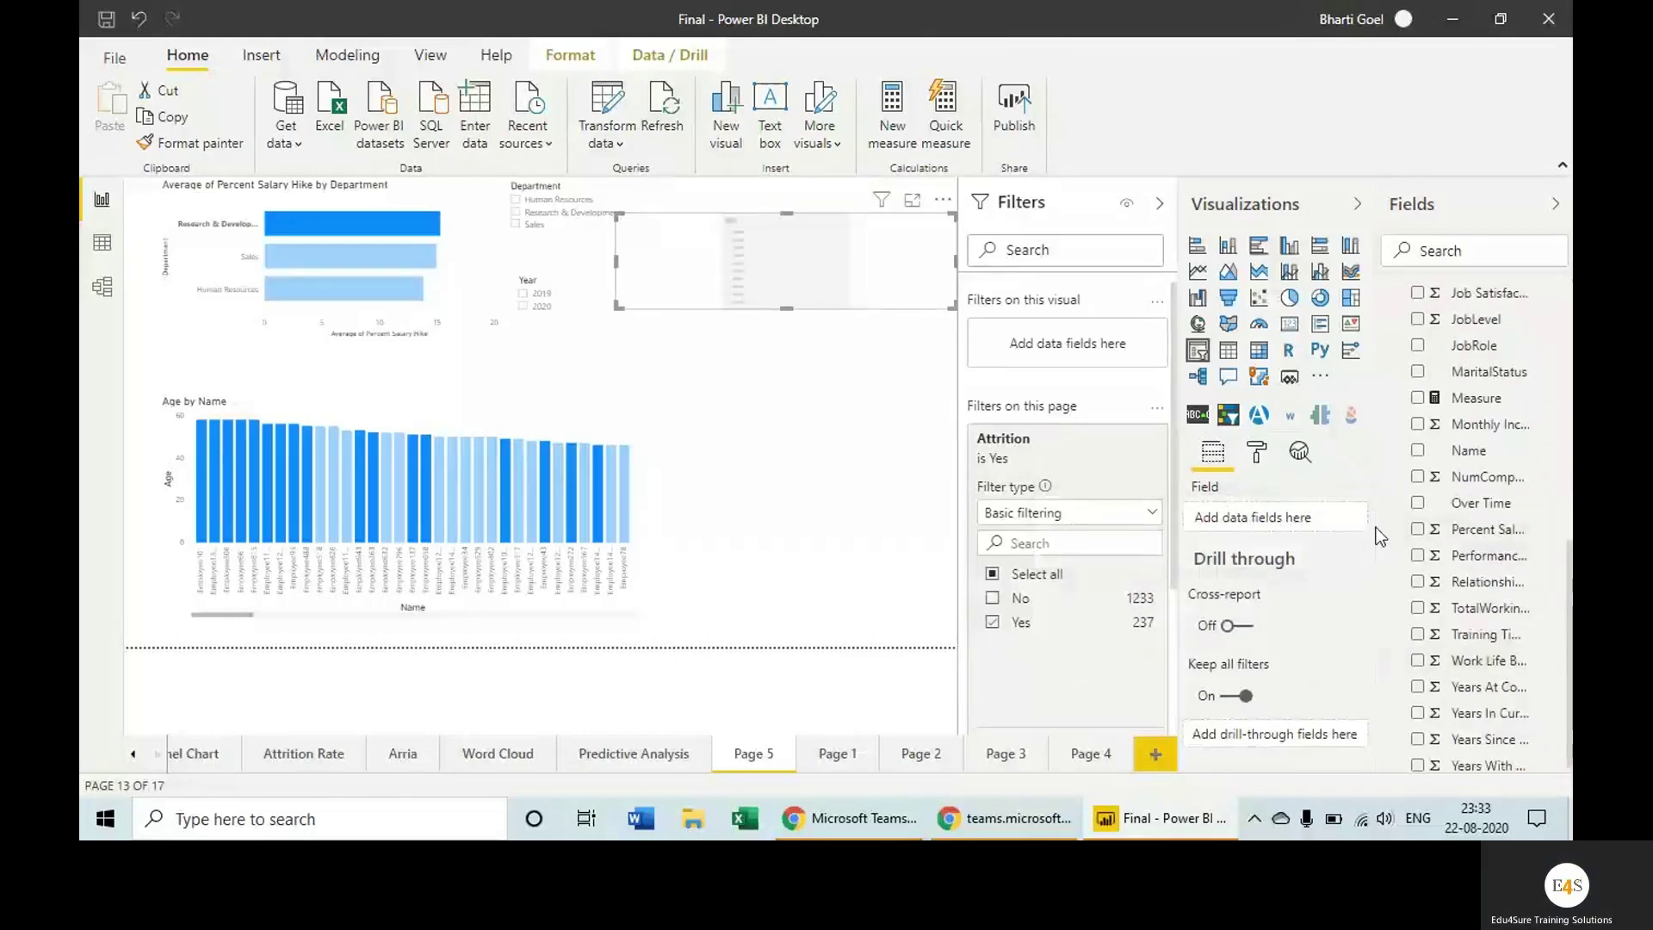
drag(1340, 531, 1310, 531)
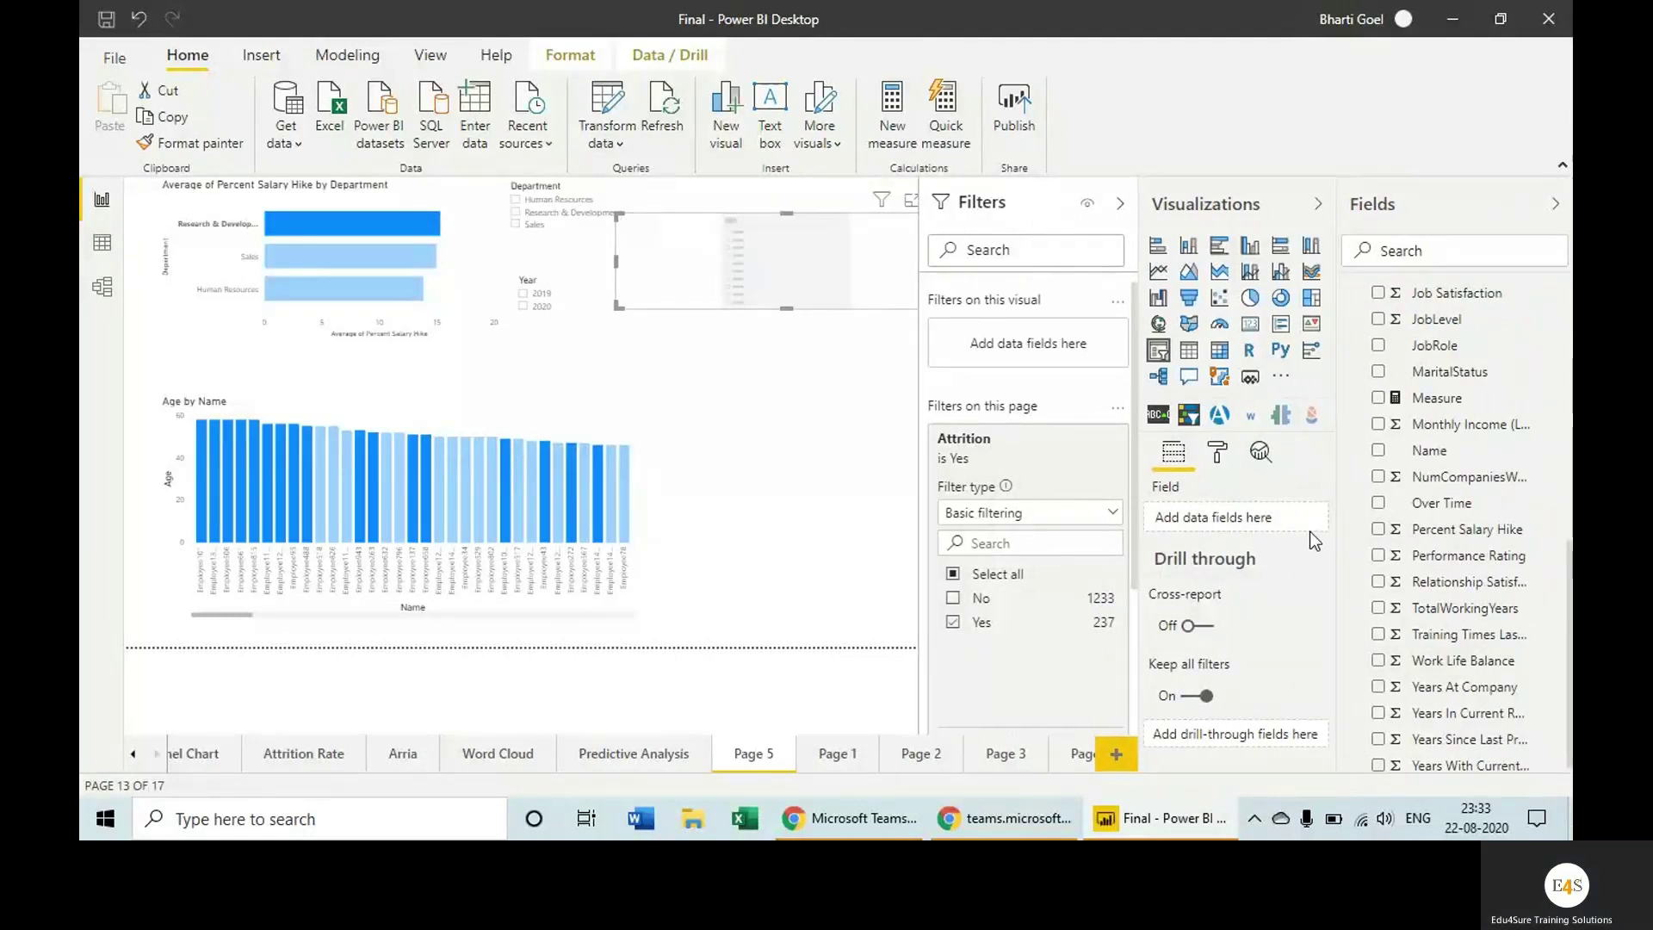
click(1352, 556)
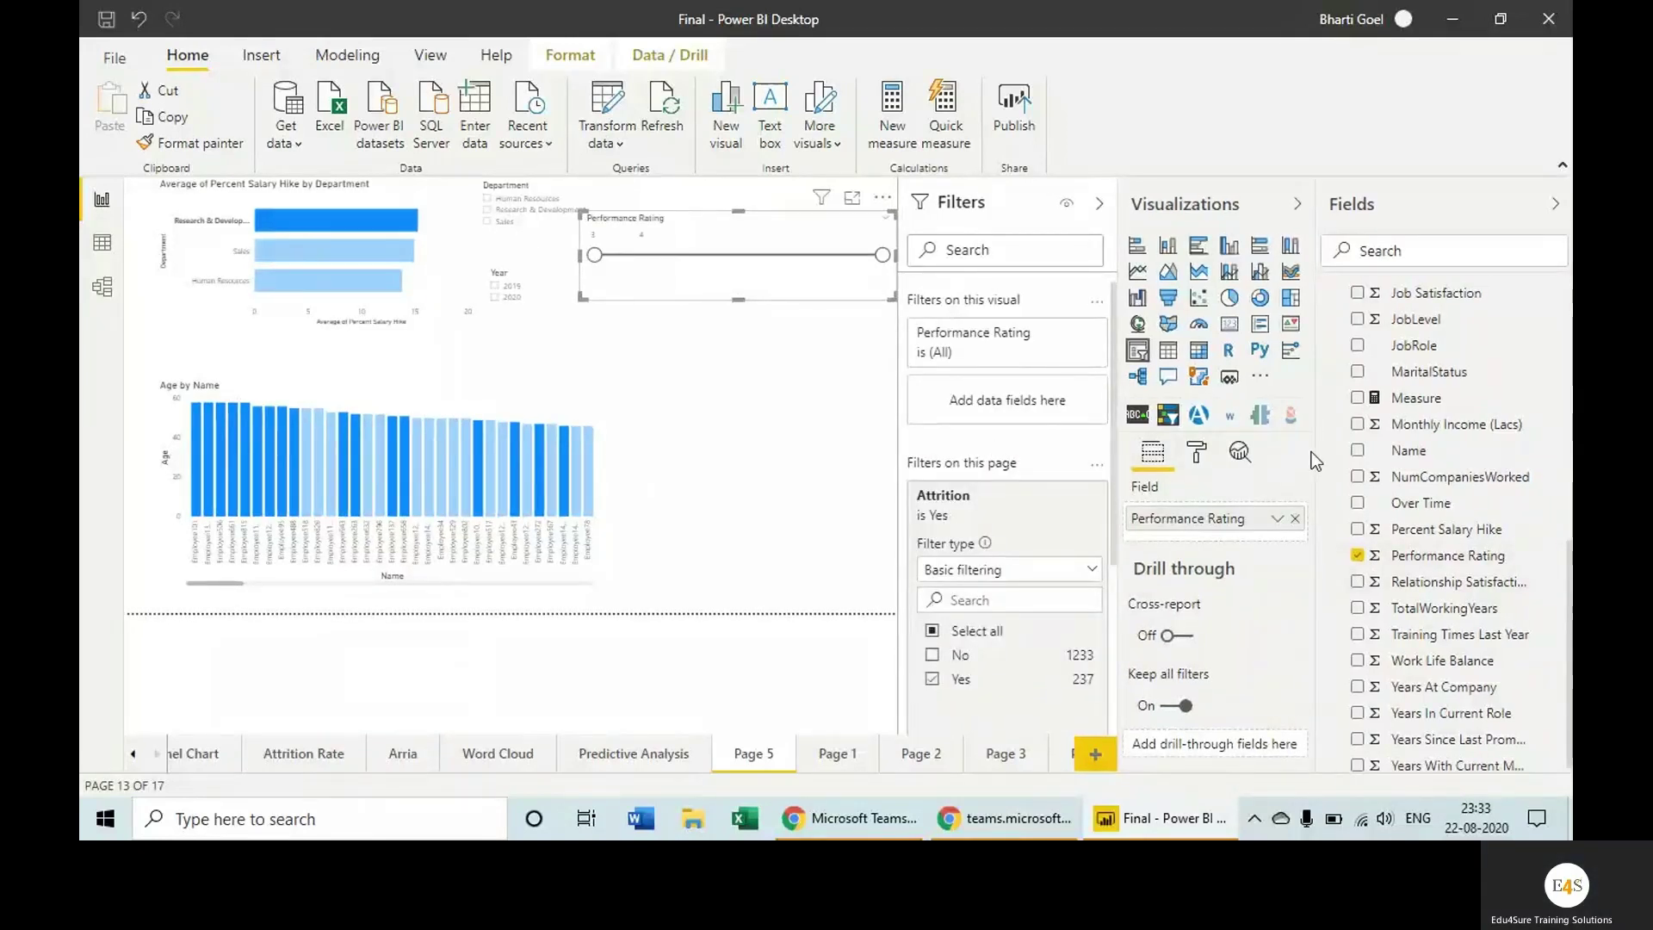
drag(1315, 461, 1375, 460)
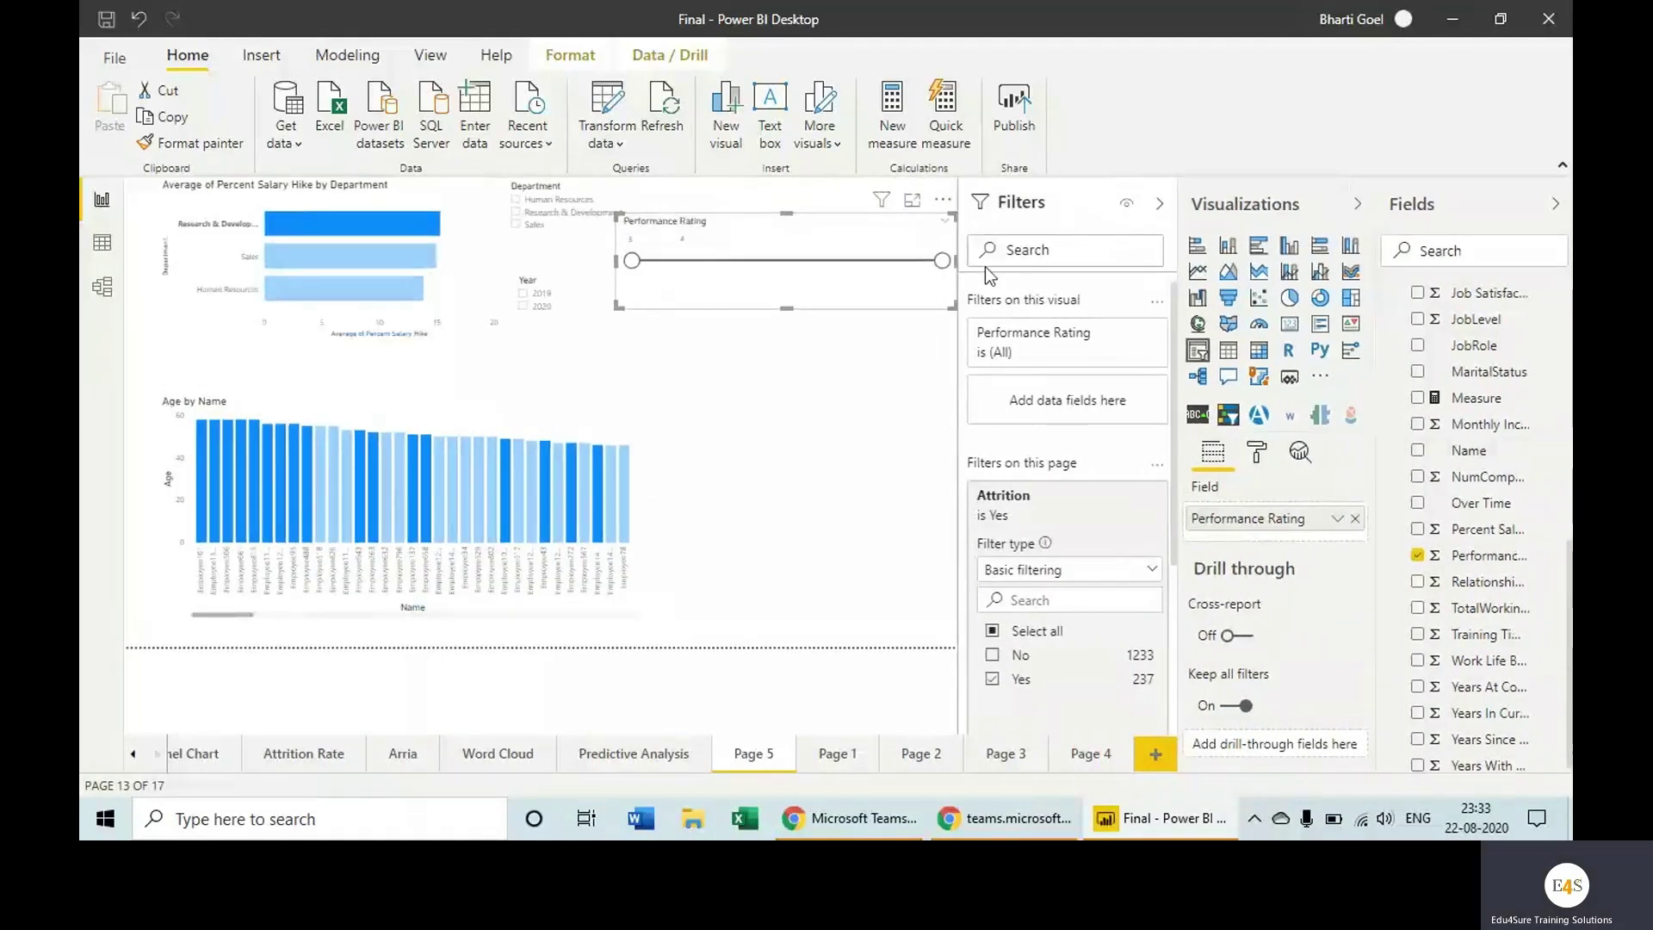
- Narrow the Performance Rating slicer and change it from a slider to a list
drag(948, 301, 766, 297)
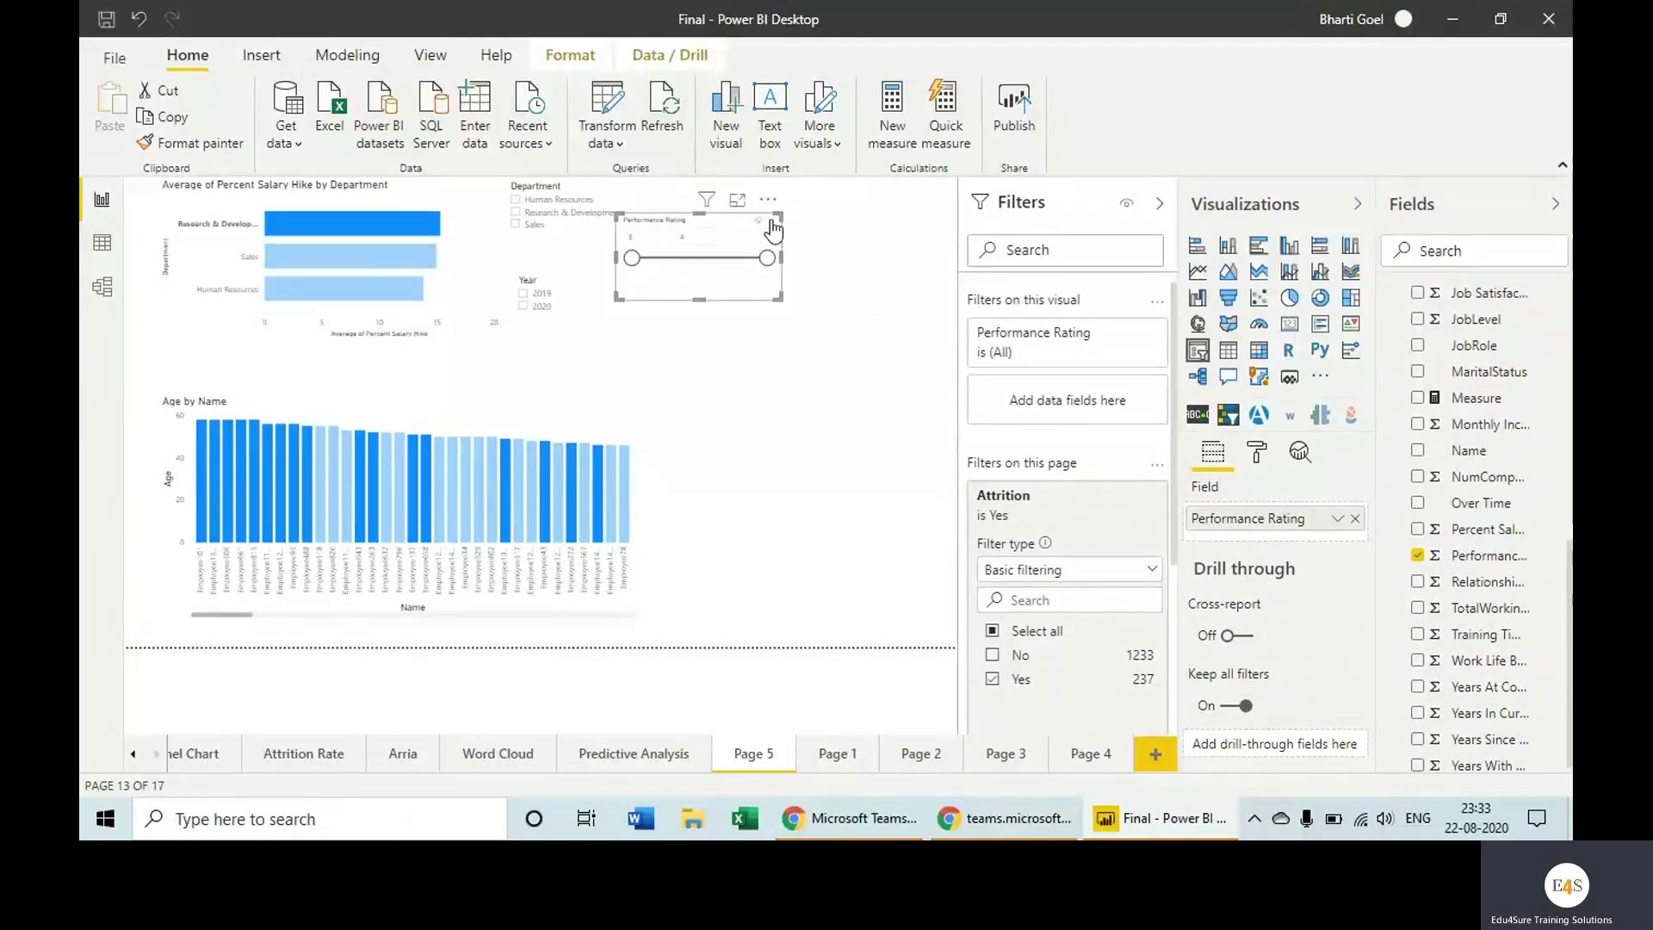
click(770, 220)
click(782, 235)
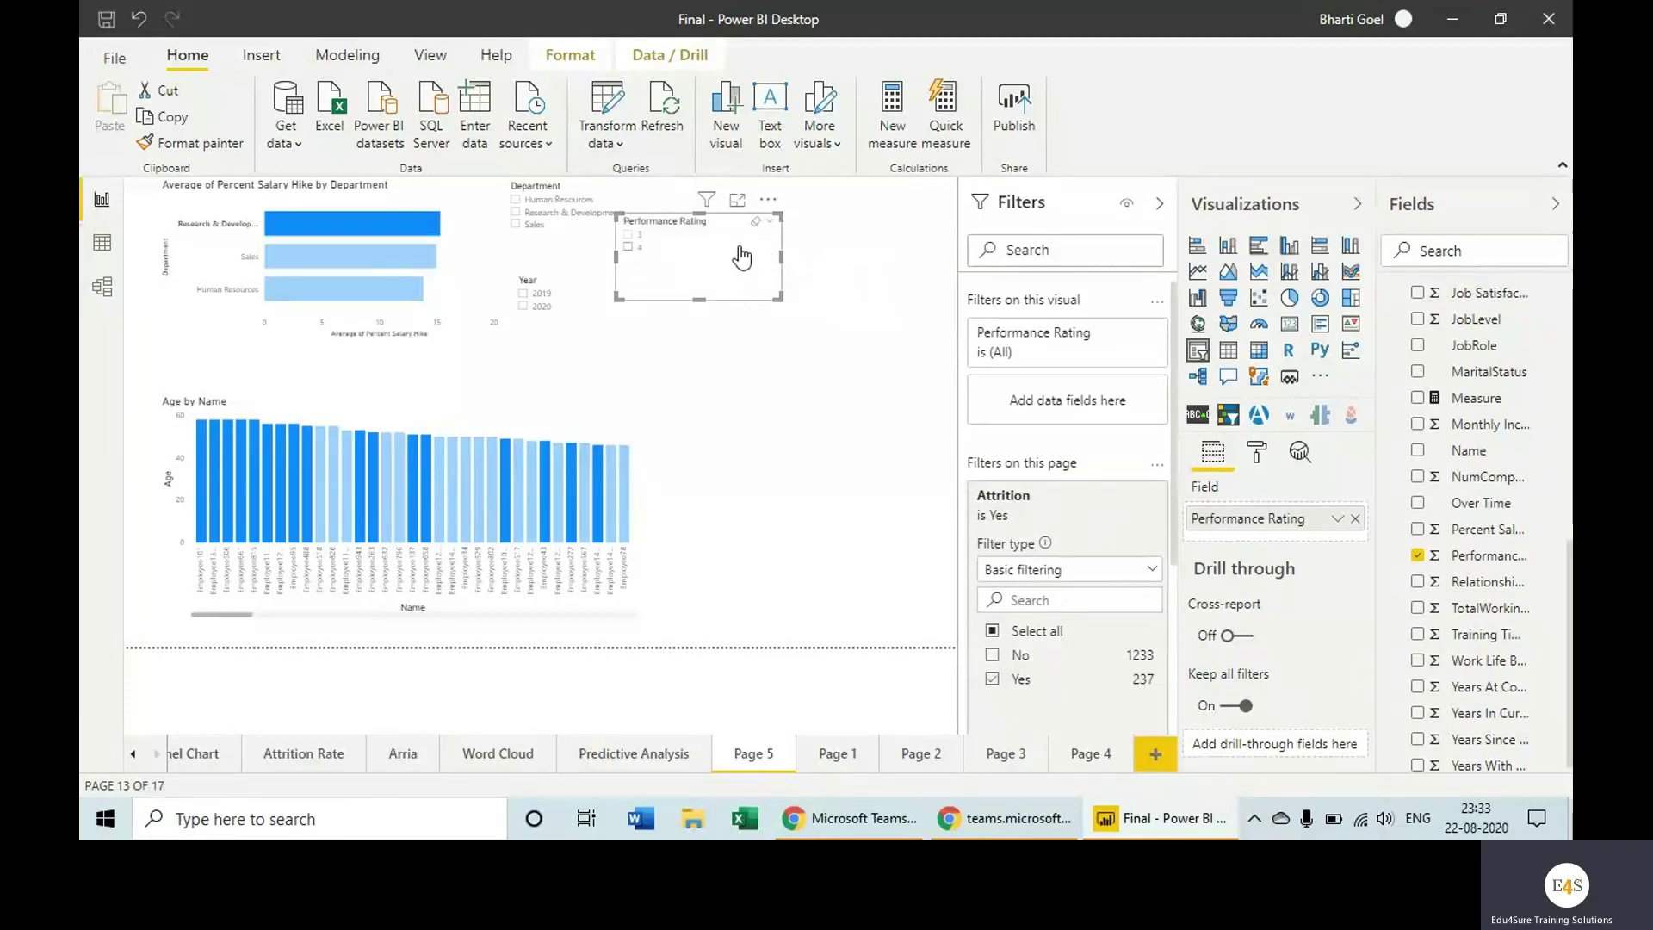
- Move the Performance Rating slicer clear of the Department slicer and filter the page to Human Resources and 2019
mouse_move(764, 289)
mouse_down()
mouse_move(785, 281)
mouse_move(778, 260)
mouse_up()
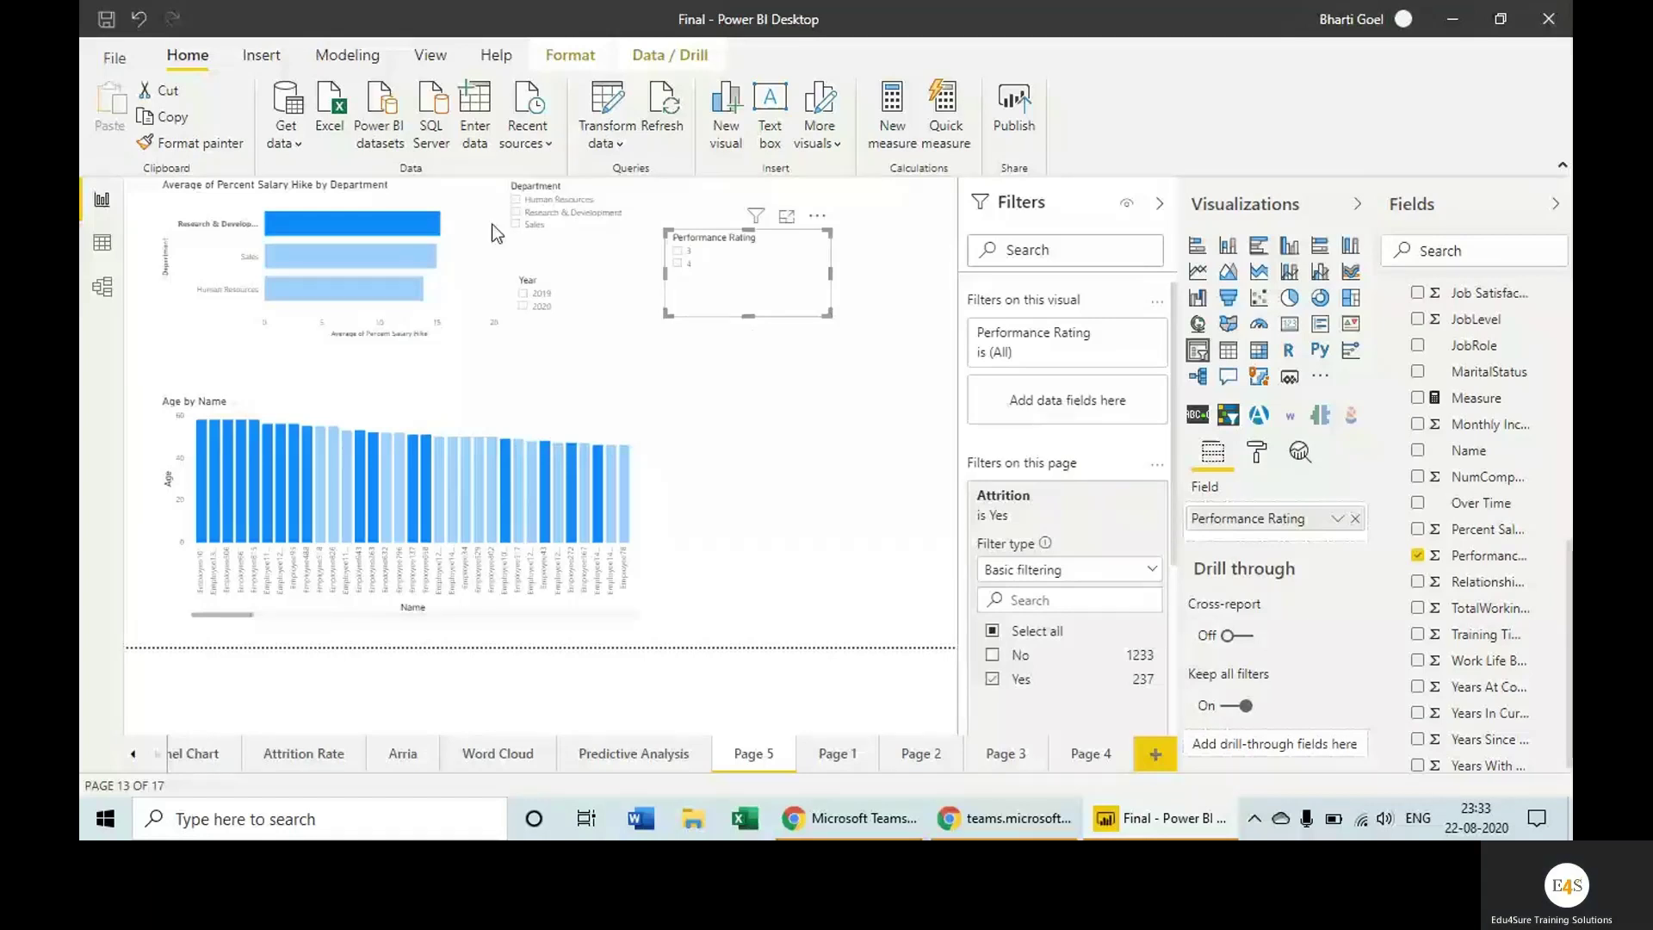
click(516, 199)
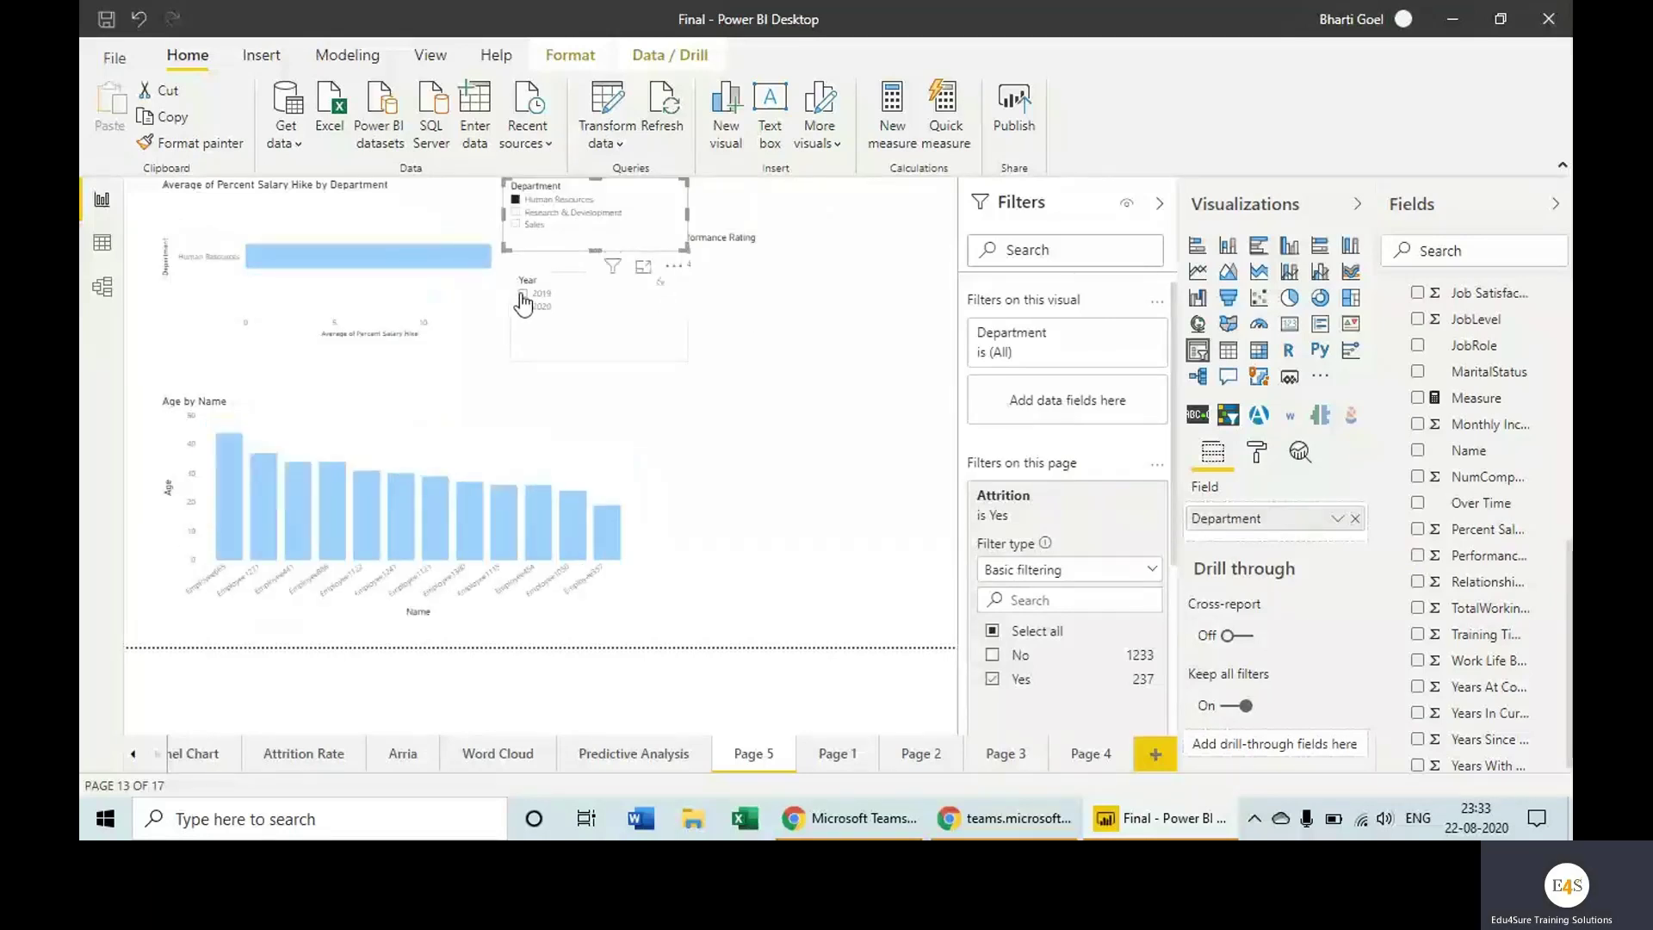
click(523, 293)
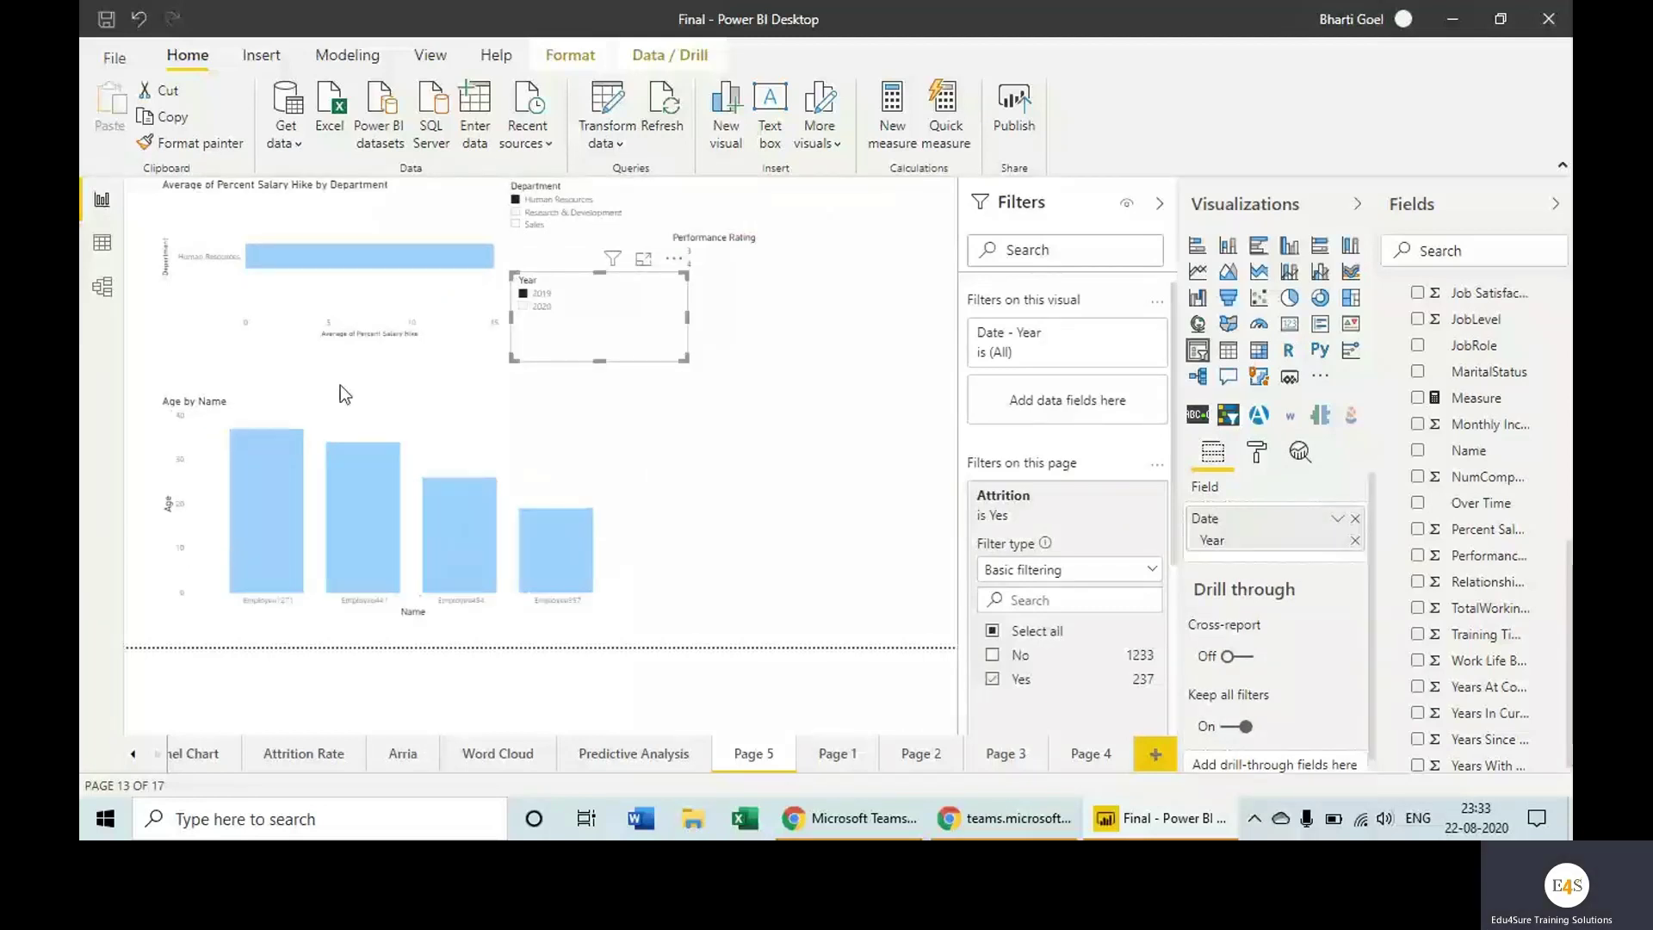
mouse_move(374, 252)
- Add Percent Salary Hike as the line values of the Age by Name chart
click(556, 444)
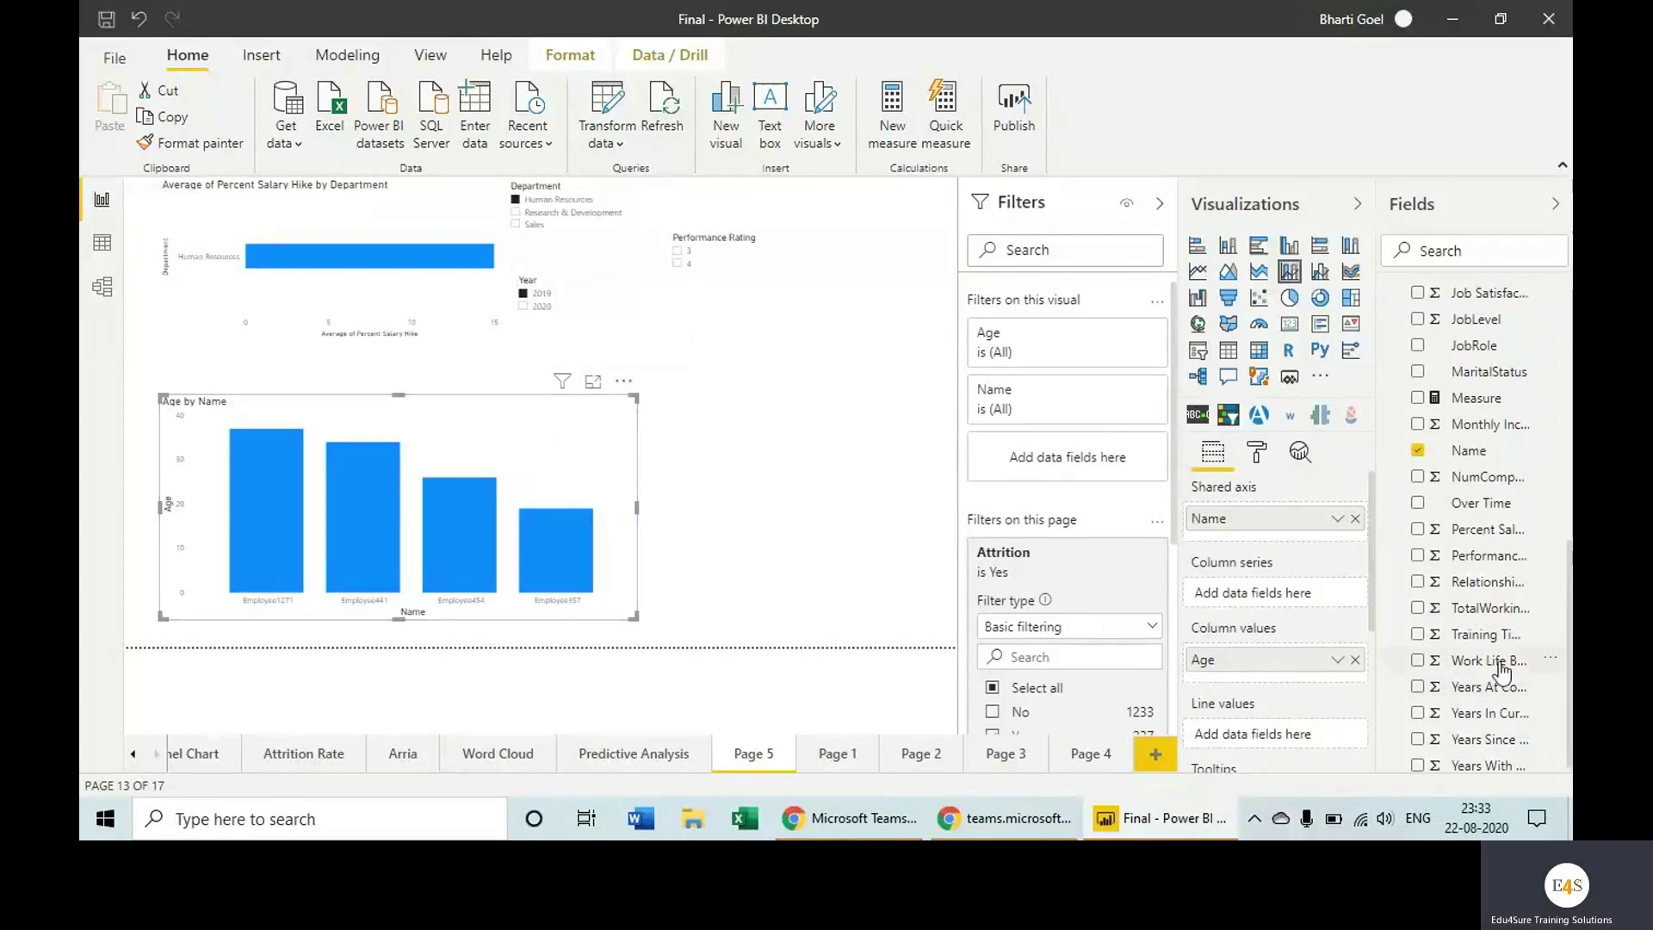
scroll(1516, 676, down, 1)
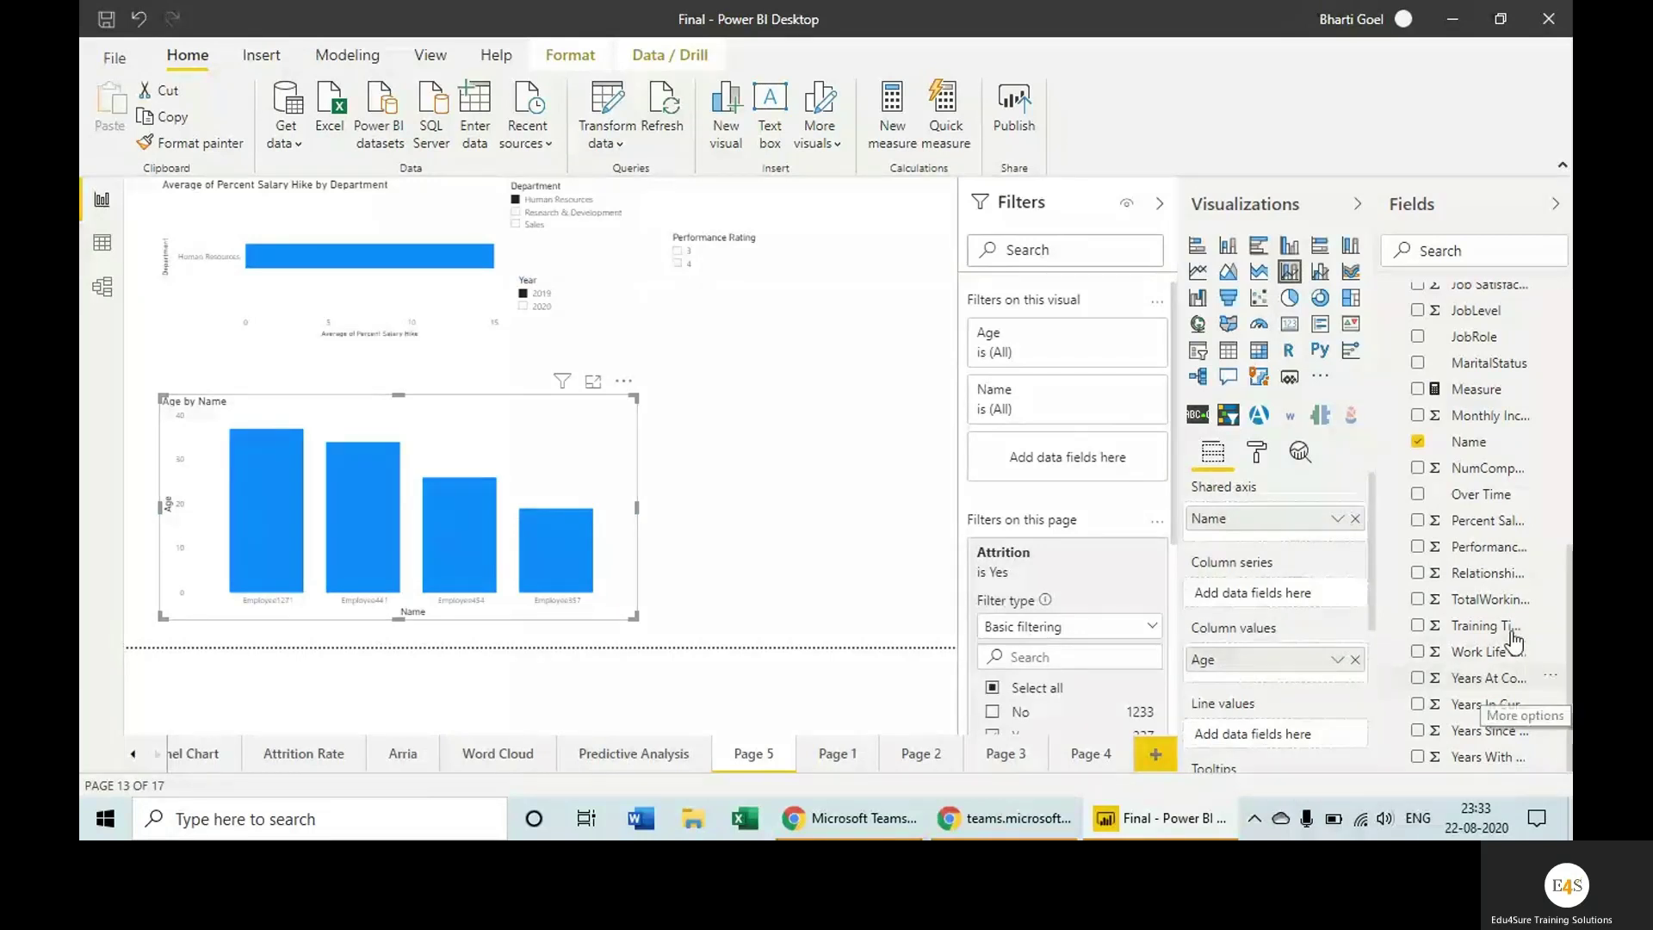
drag(1496, 521, 1291, 737)
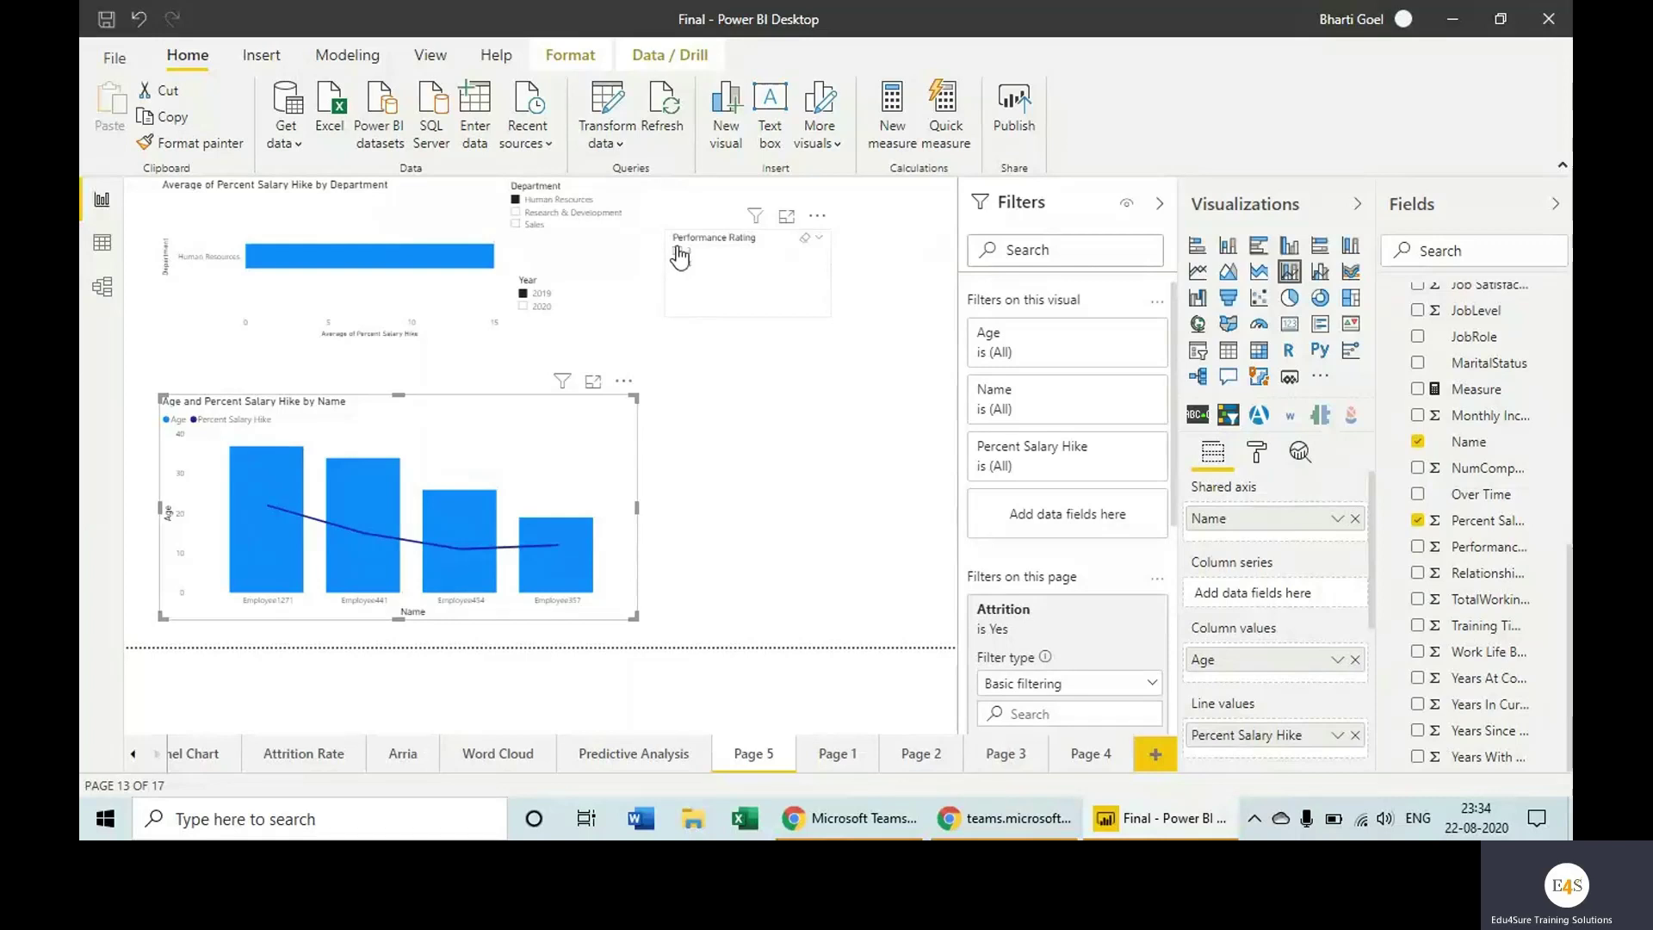
- Filter the page by Performance Rating 3, switch to 4, and finally select both ratings together
click(679, 252)
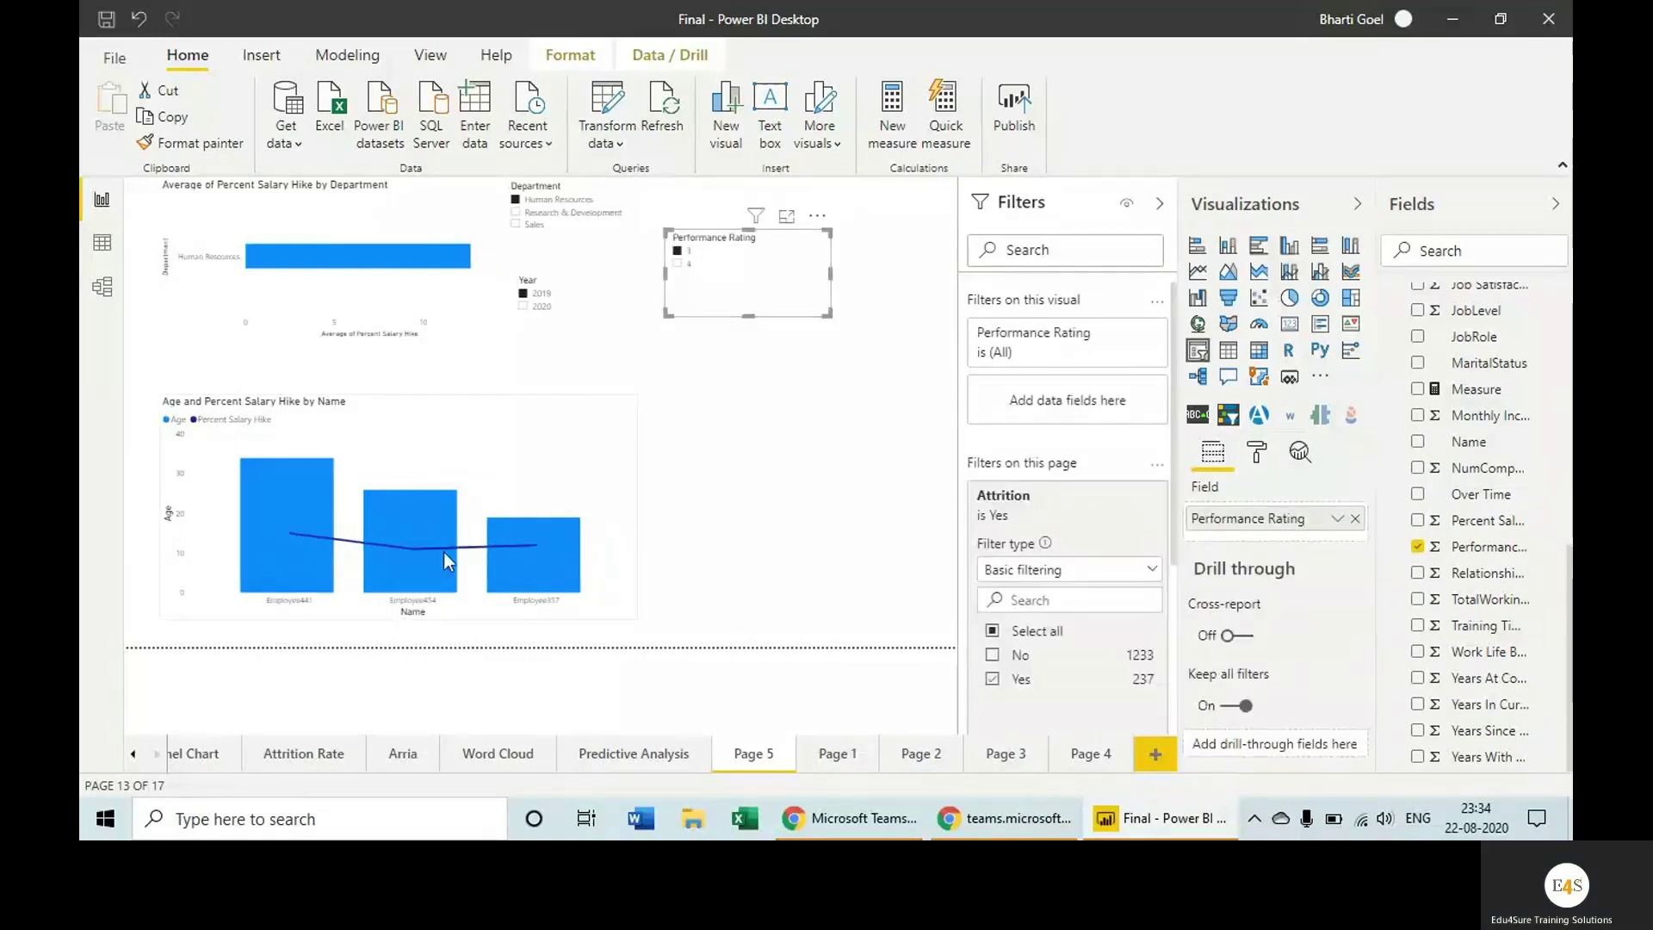
click(678, 264)
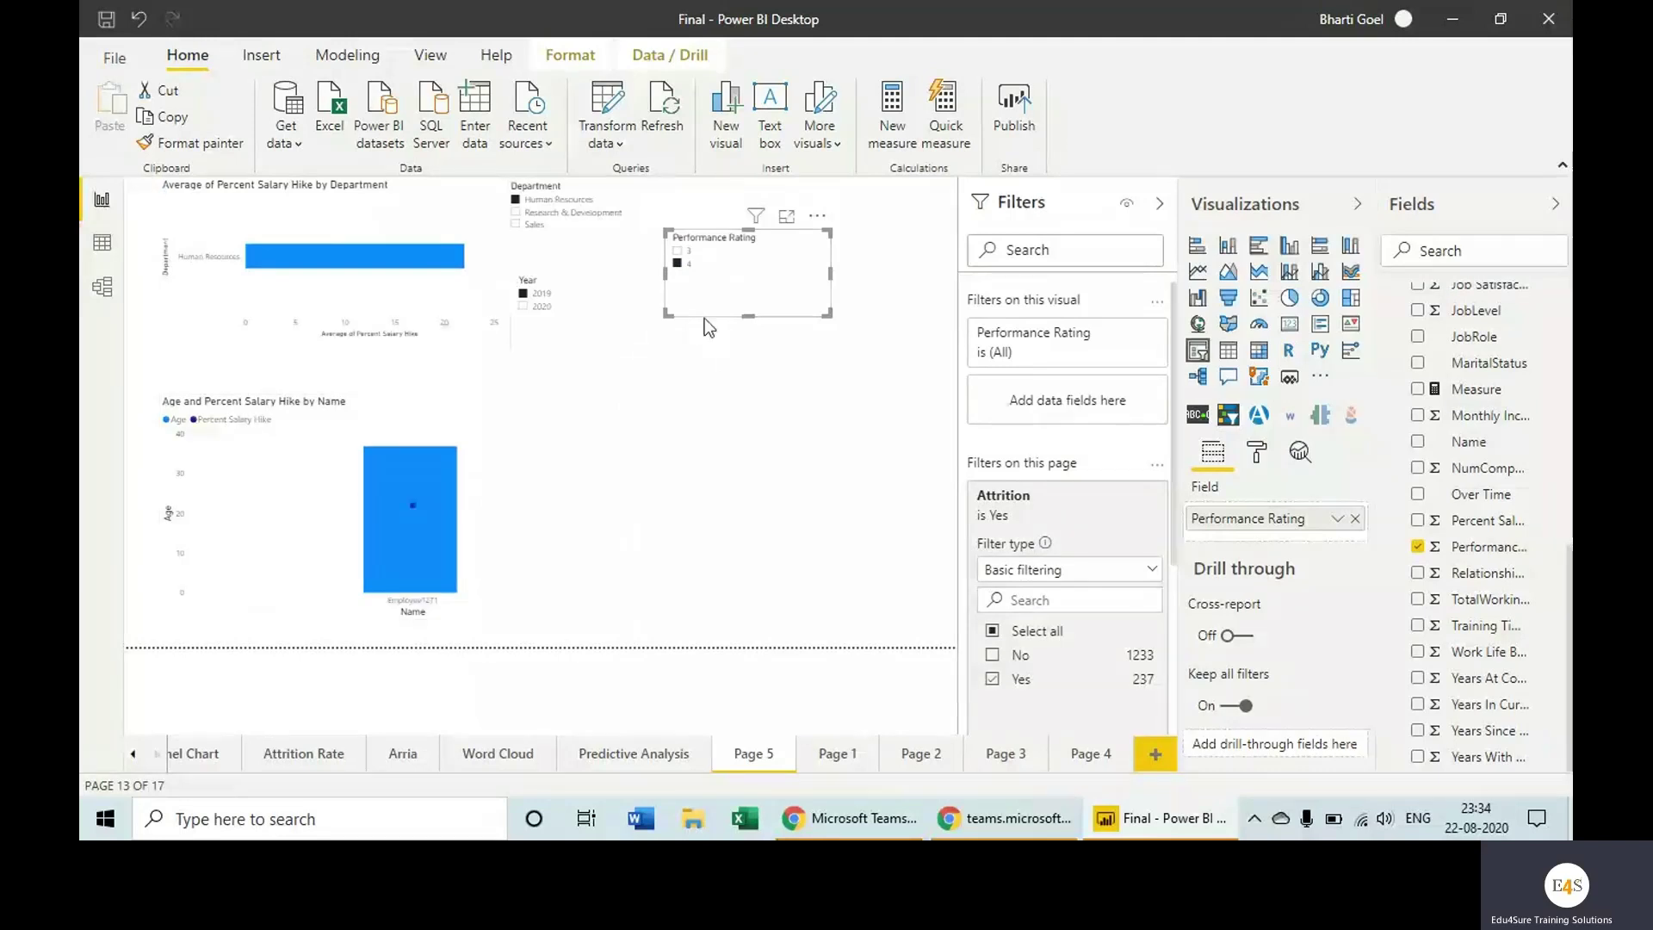
ctrl+click(678, 252)
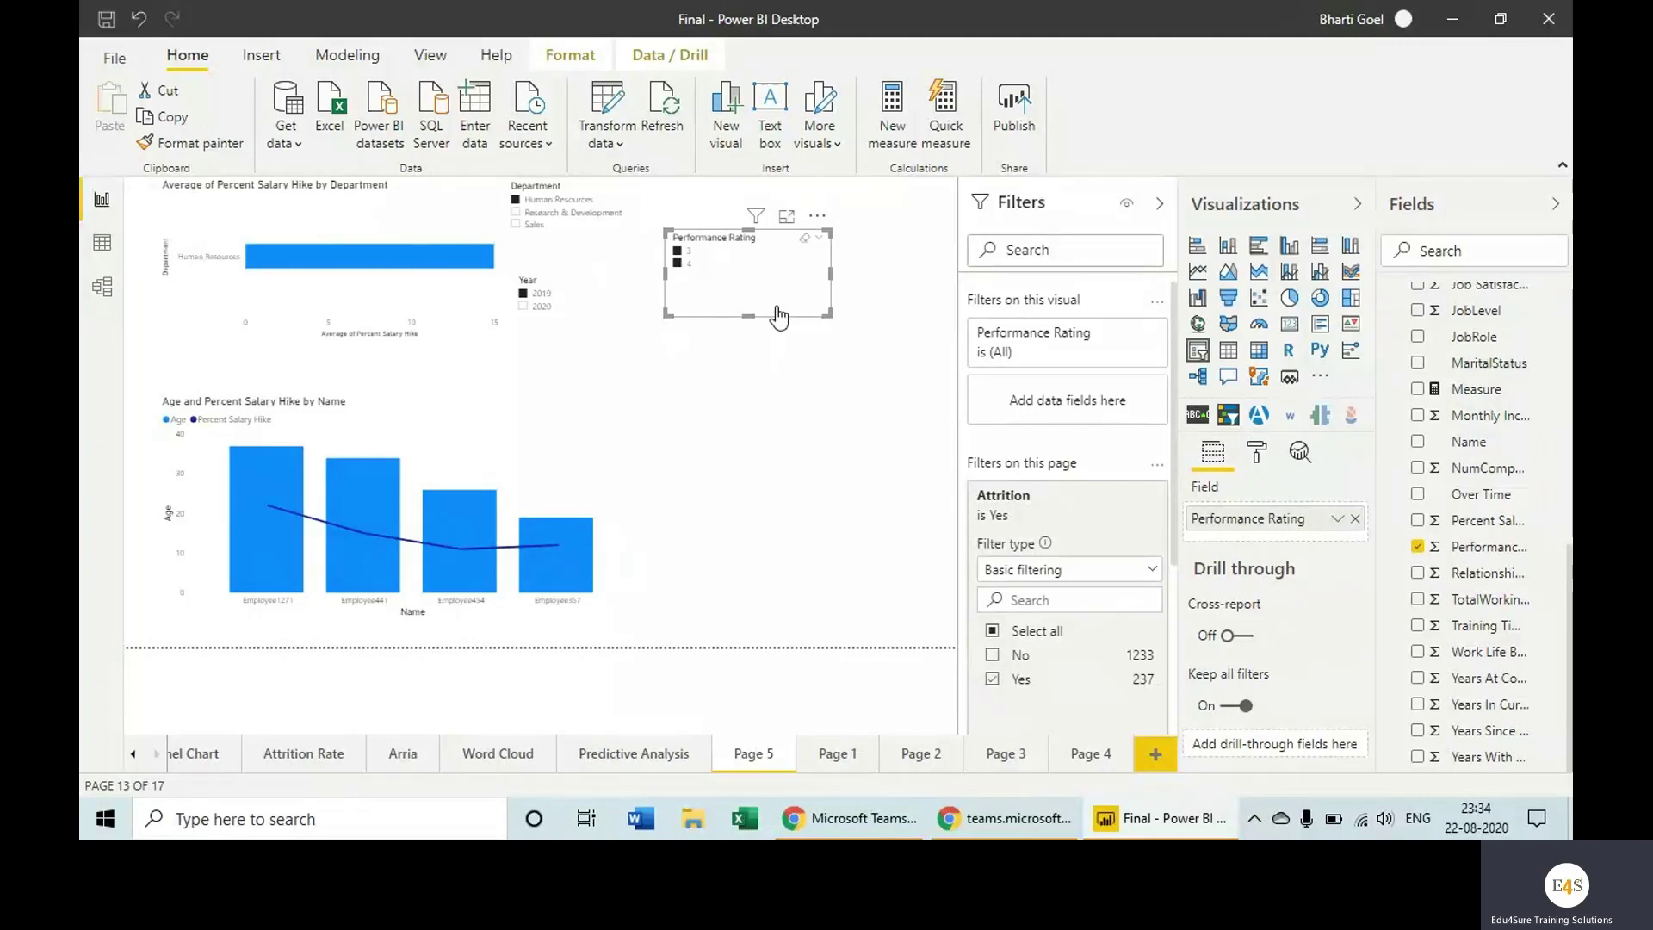
click(783, 386)
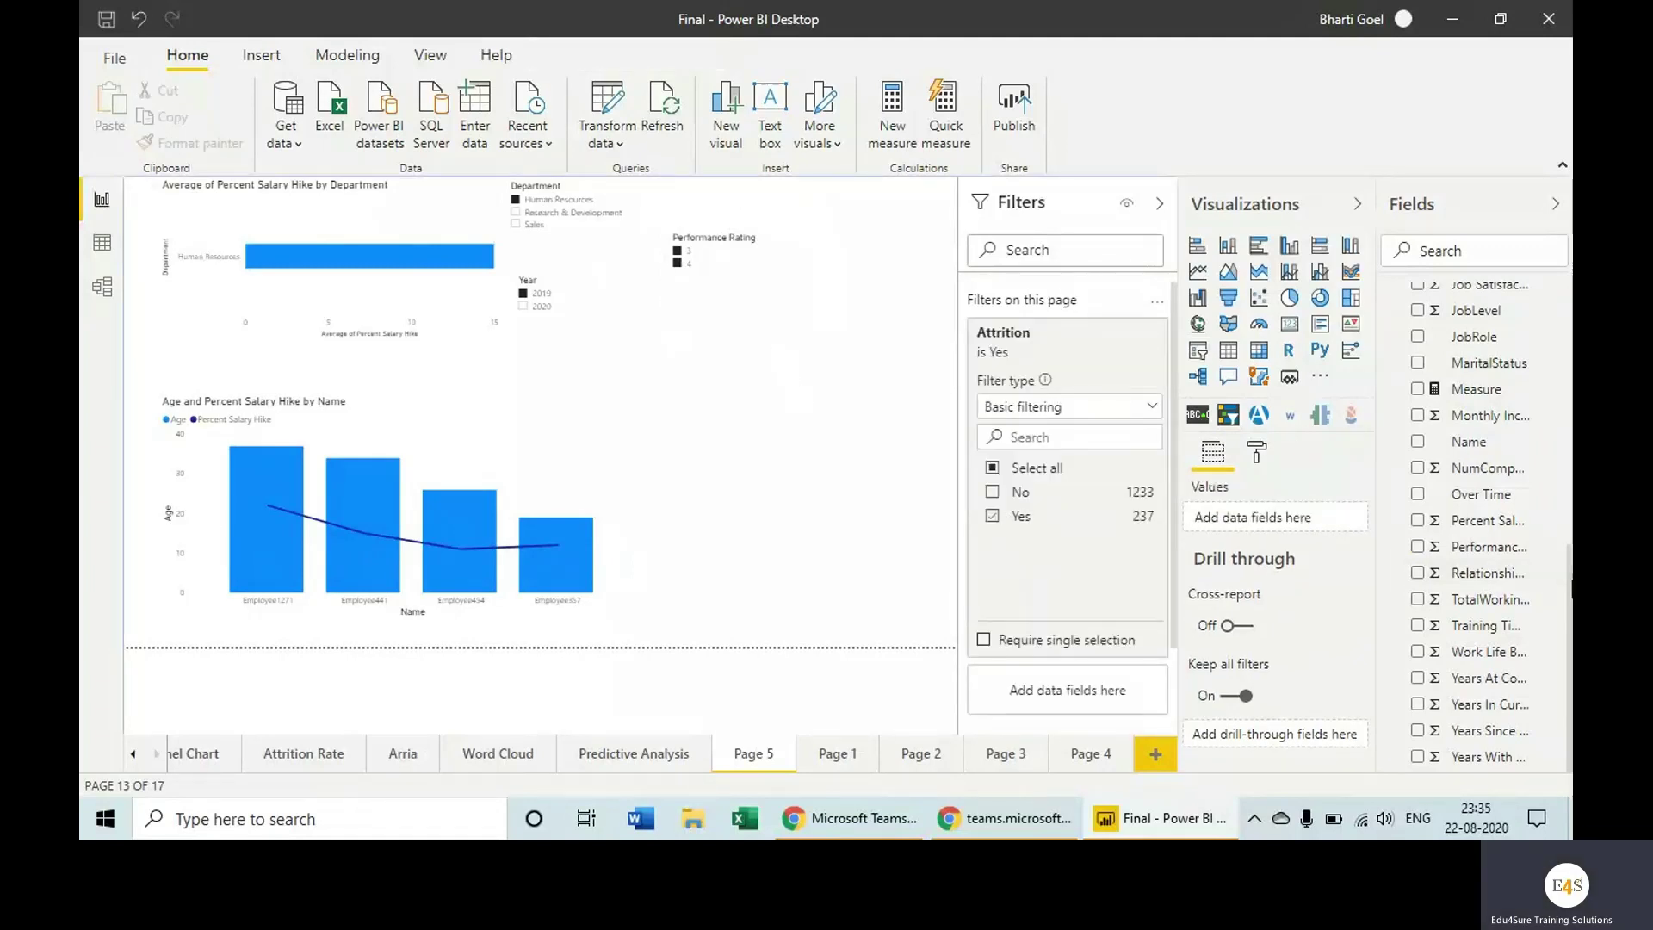
- Add a shortened Job Satisfaction slicer beside the Age and Percent Salary Hike chart and change it from a slider to a list
scroll(1505, 564, up, 2)
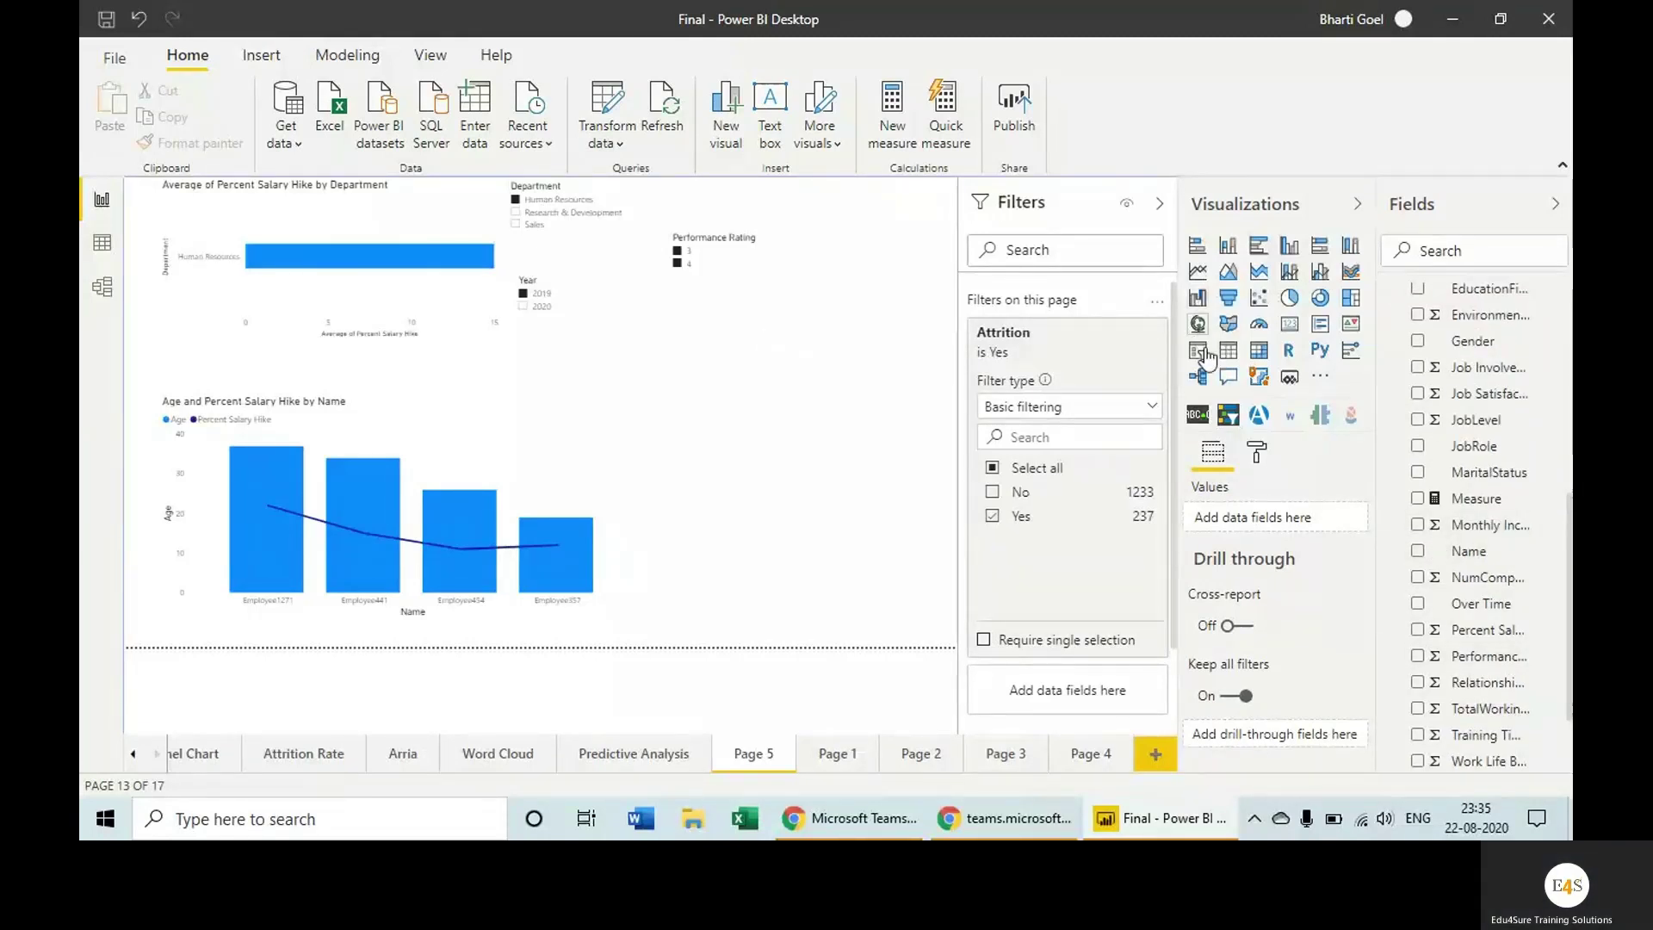
click(1199, 351)
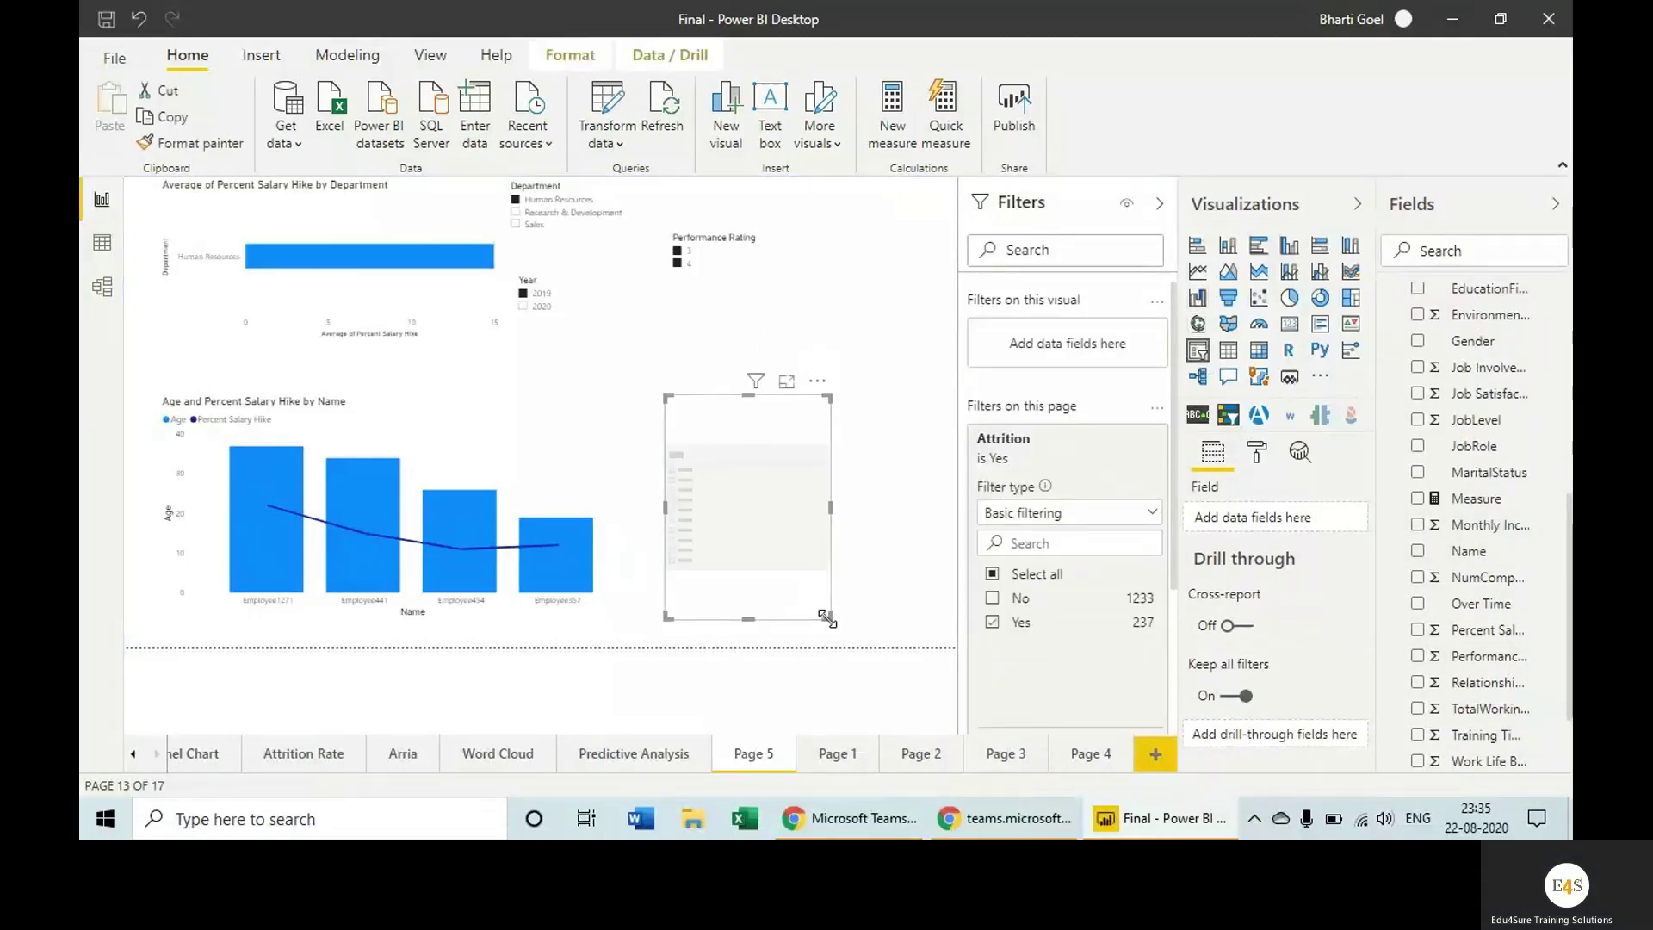
drag(828, 618, 839, 506)
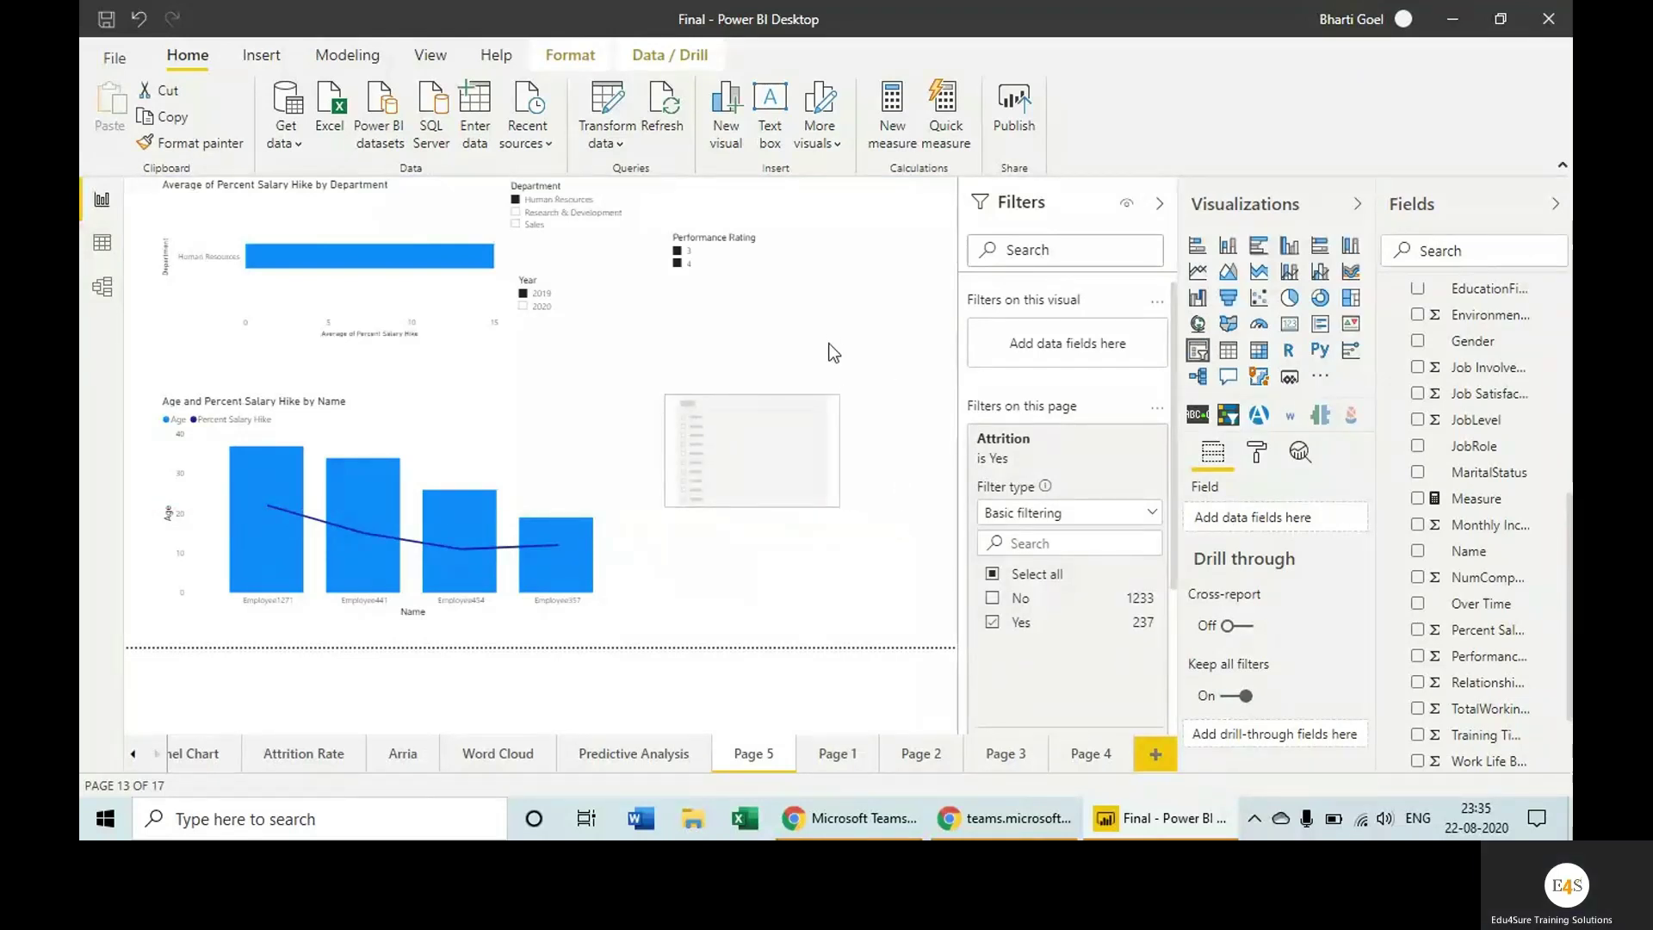
scroll(1481, 676, down, 2)
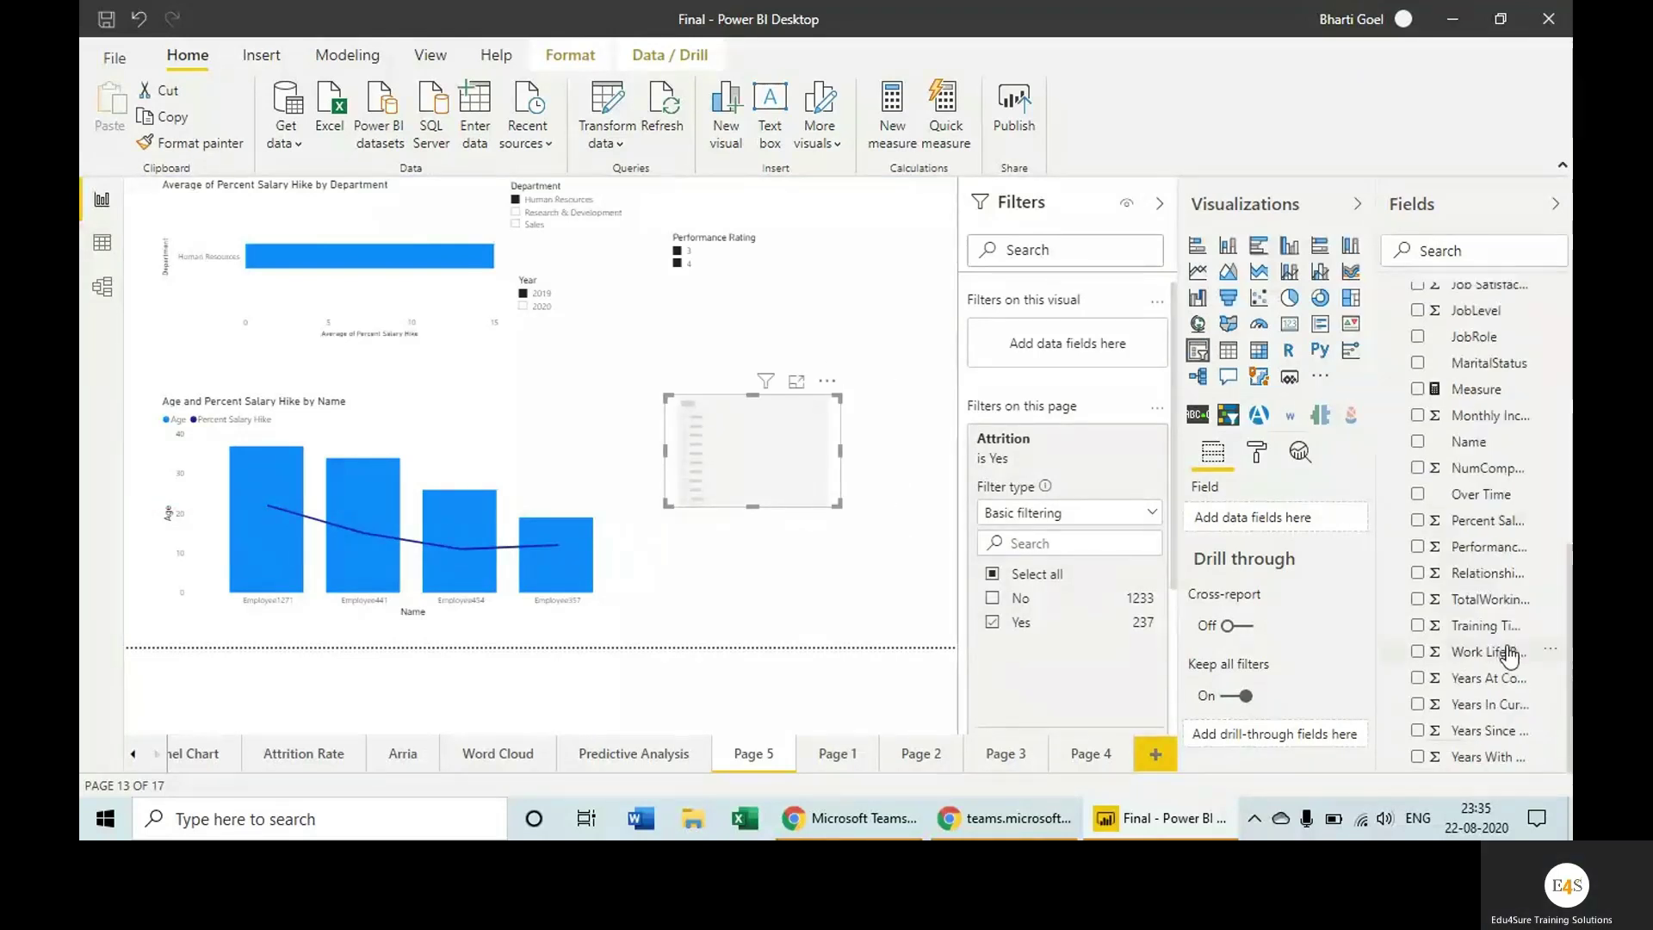
scroll(1481, 676, up, 2)
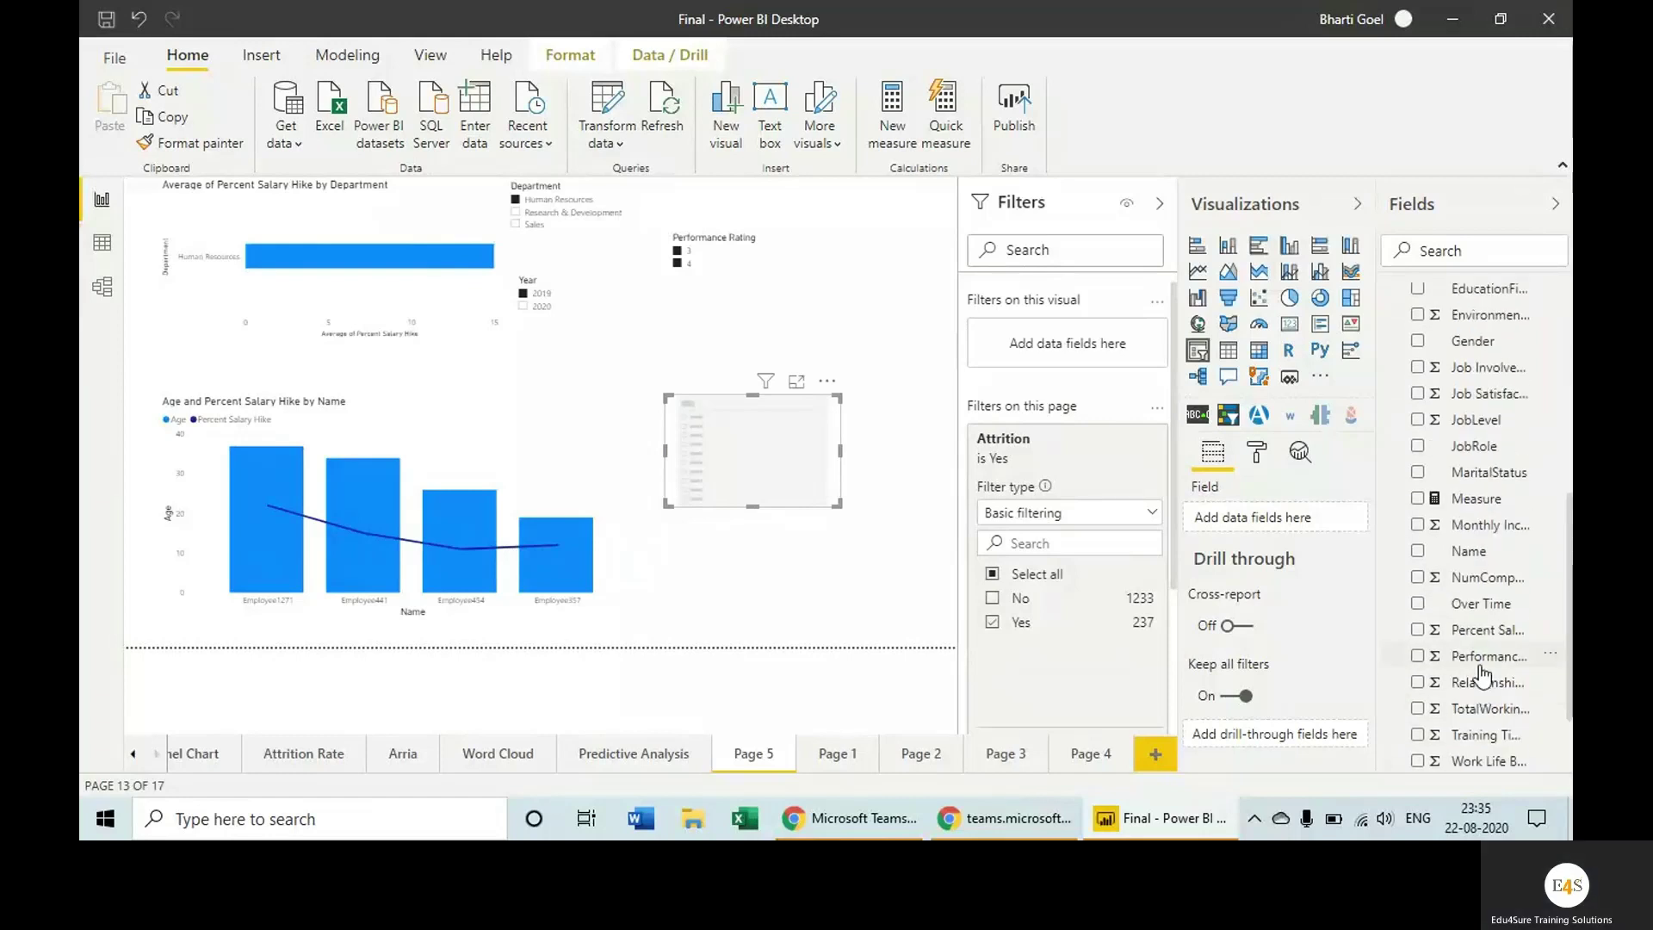
click(1418, 394)
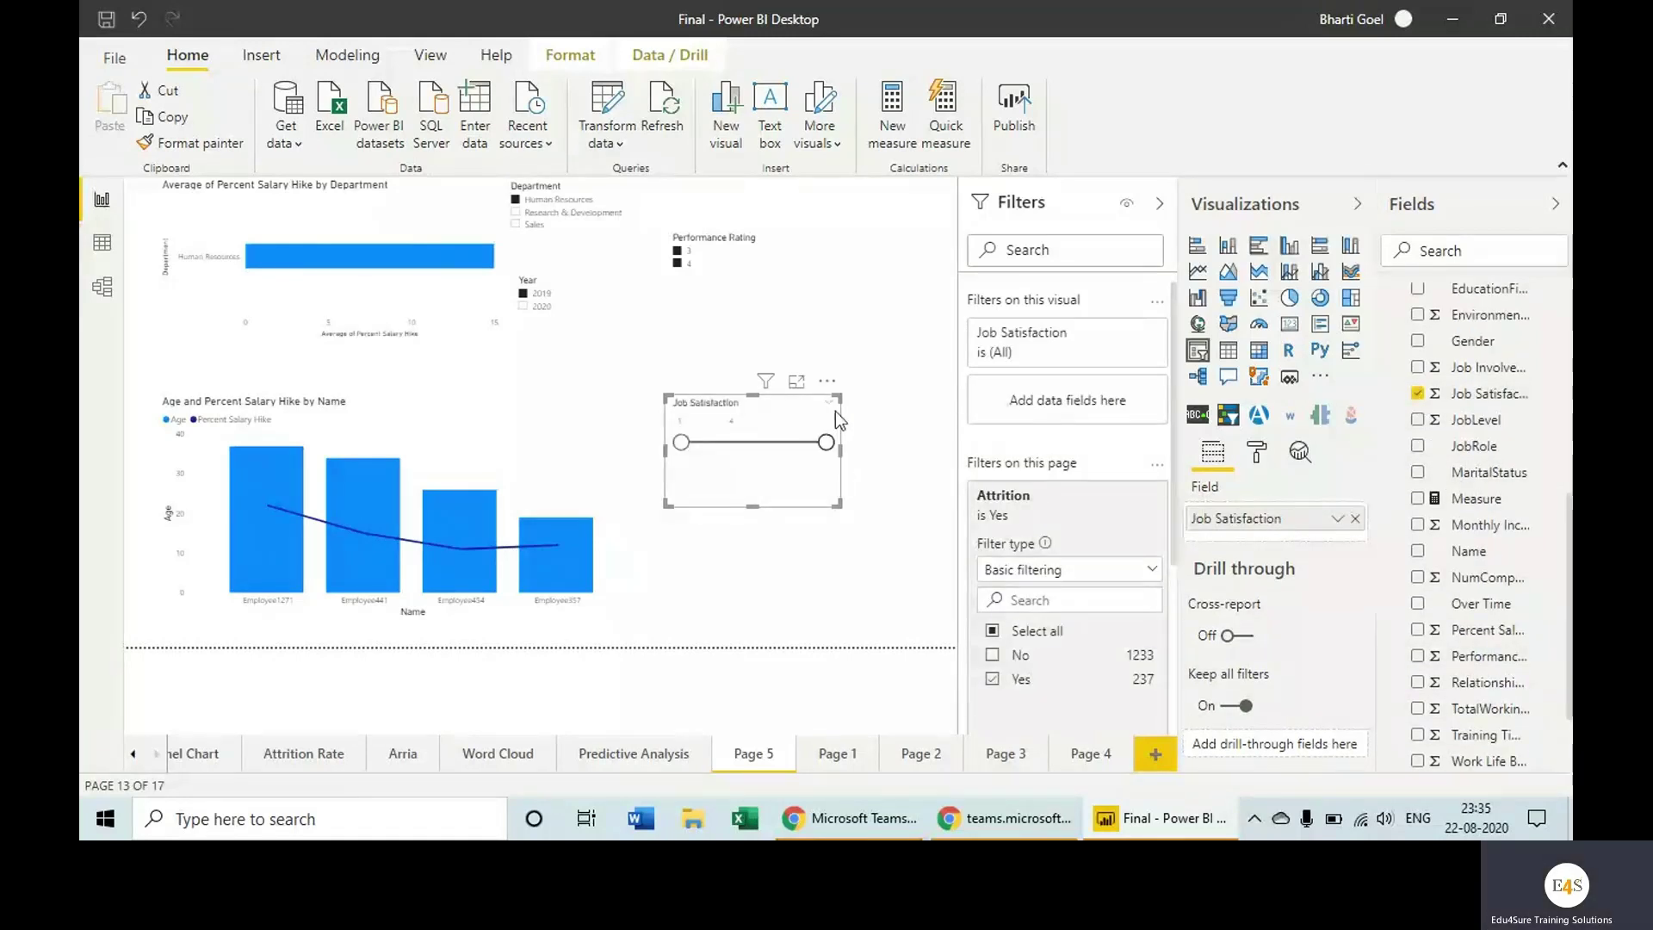
click(830, 405)
click(845, 321)
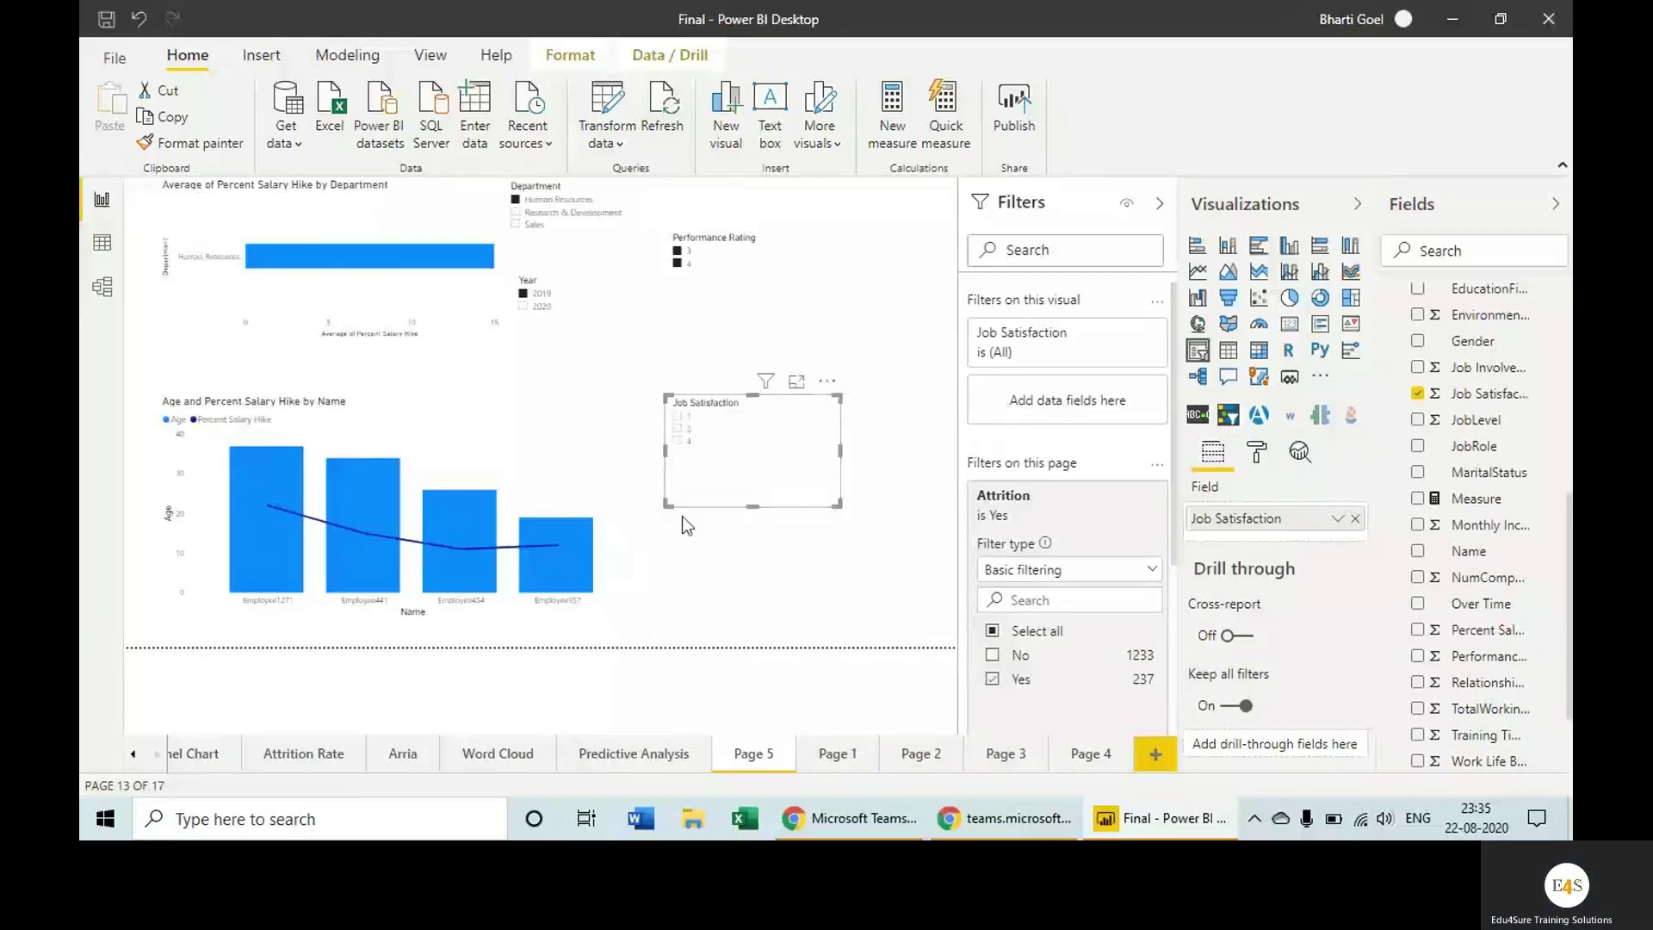
- Select Job Satisfaction 3 and 4, switch the Year slicer to 2020, and inspect the values in both charts
click(677, 429)
ctrl+click(677, 440)
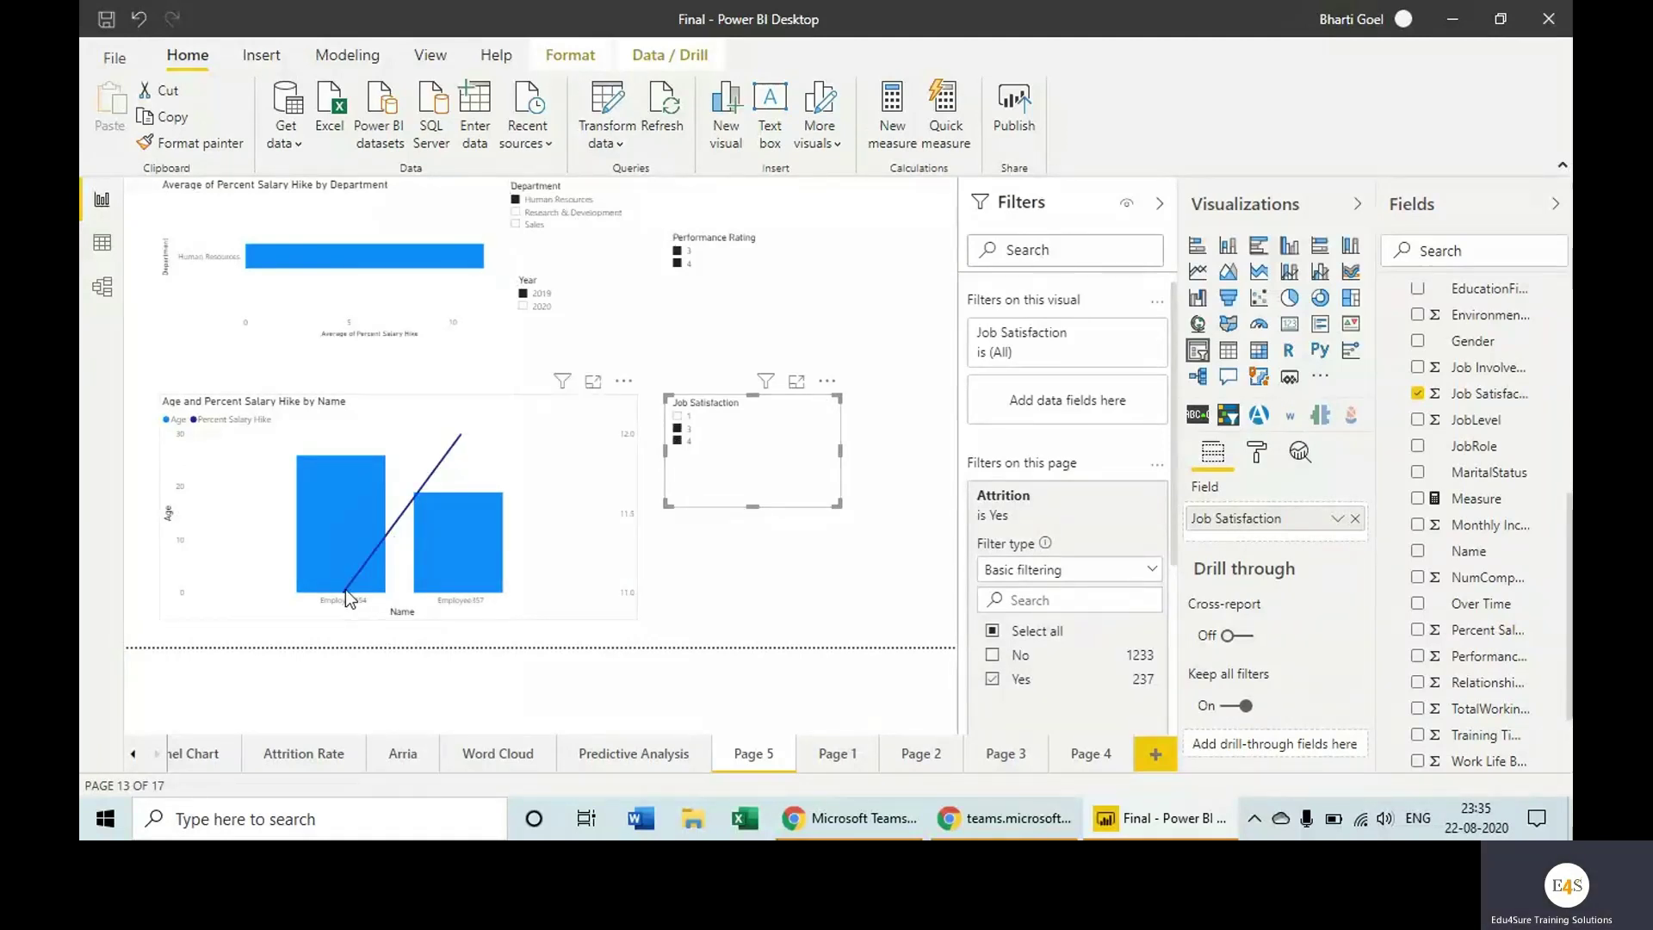
mouse_move(345, 591)
click(523, 307)
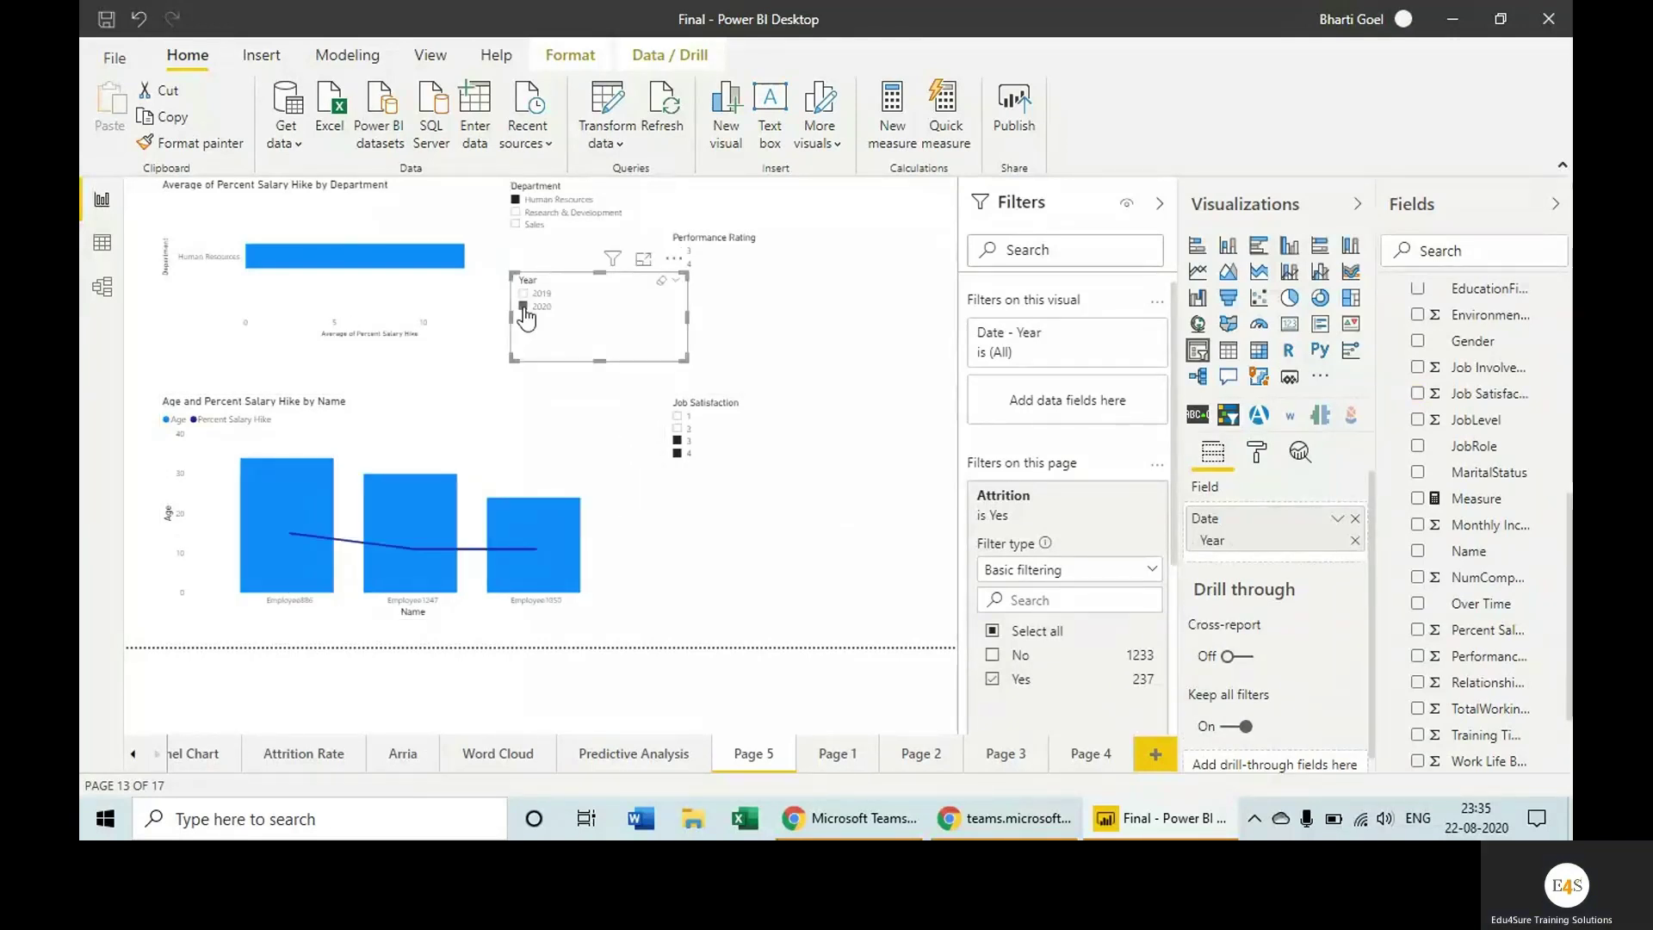
mouse_move(353, 265)
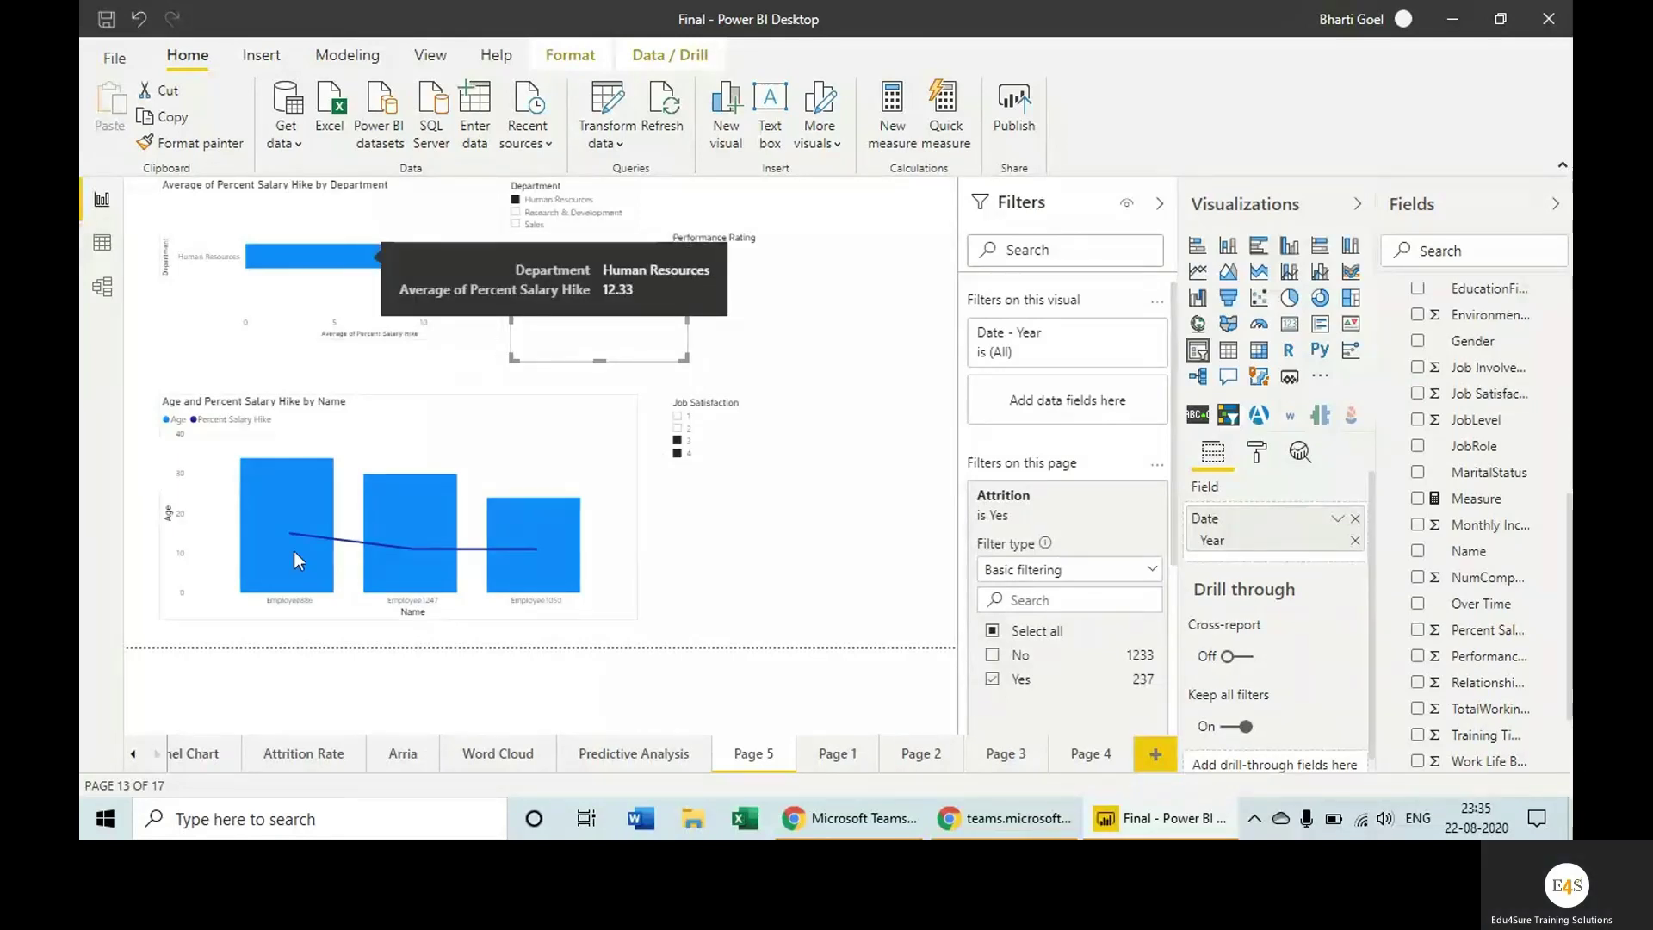
mouse_move(292, 538)
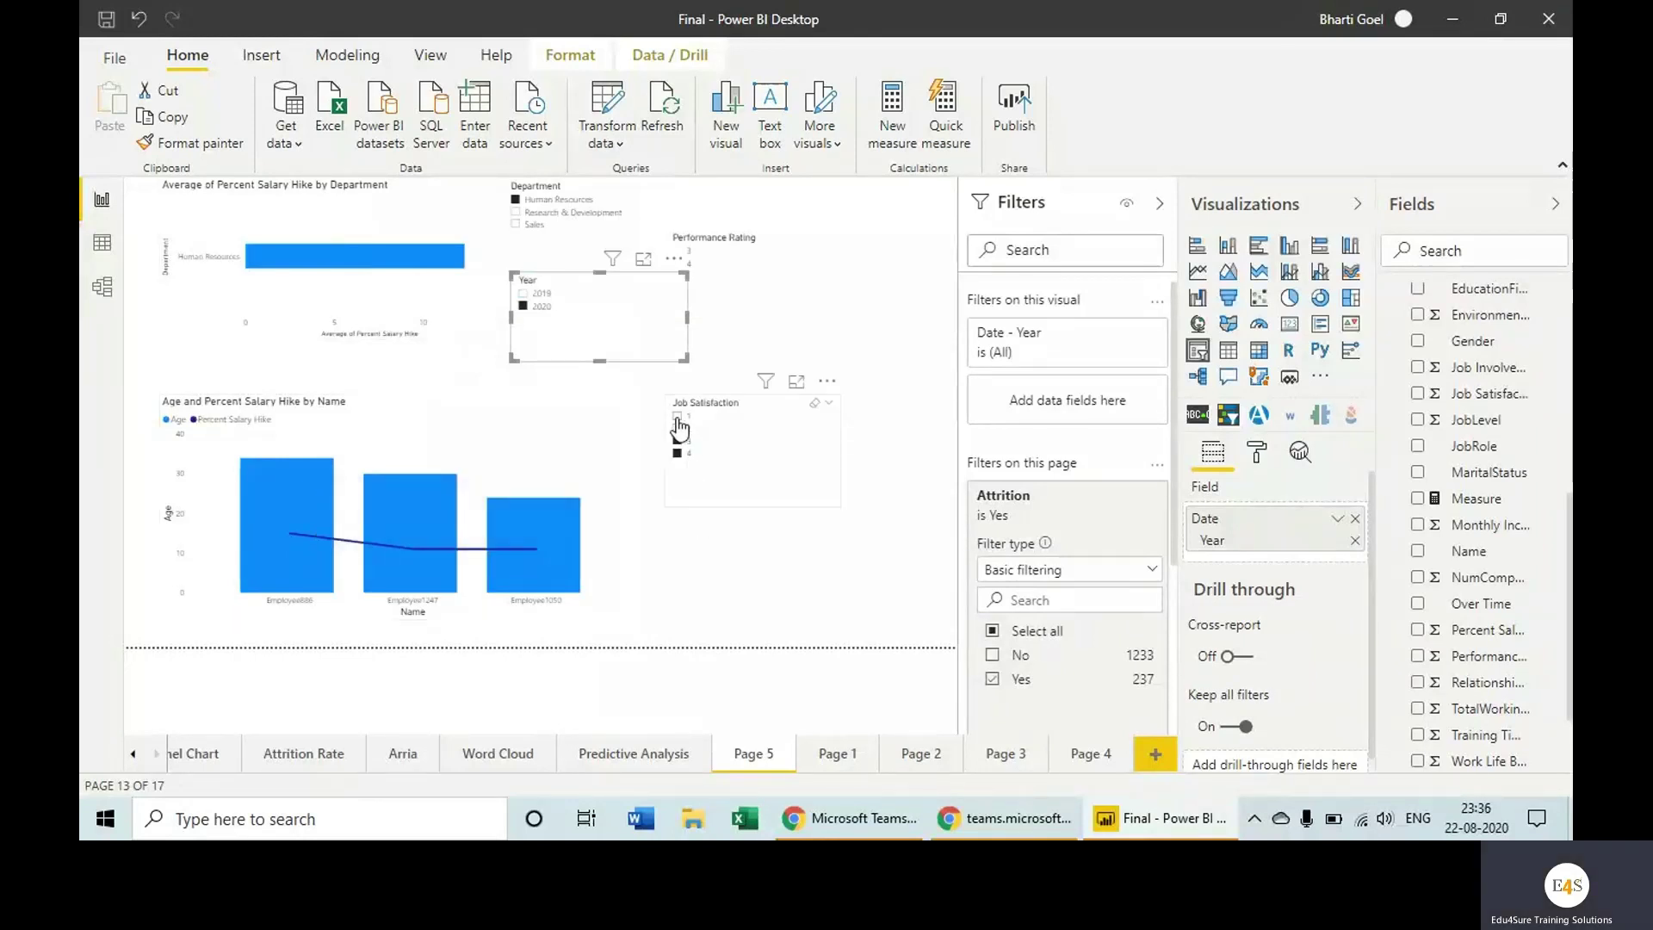
- Add Job Satisfaction 1 and 2 to the selection and inspect each employee's age and salary hike in the combo chart
click(678, 417)
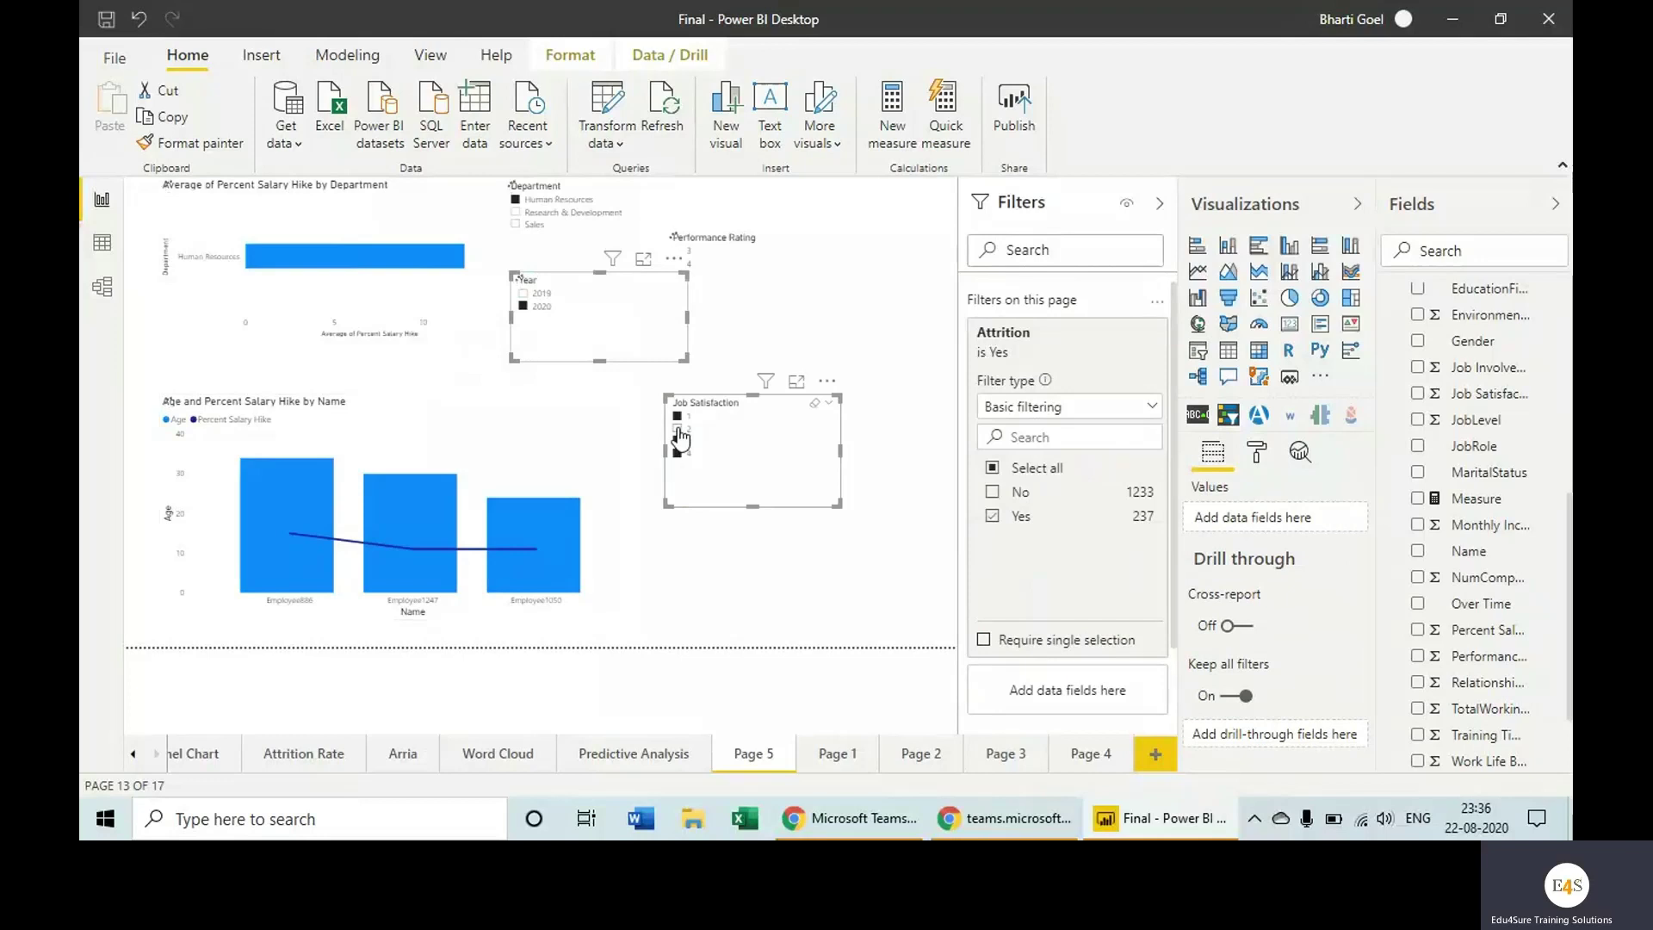
ctrl+click(678, 429)
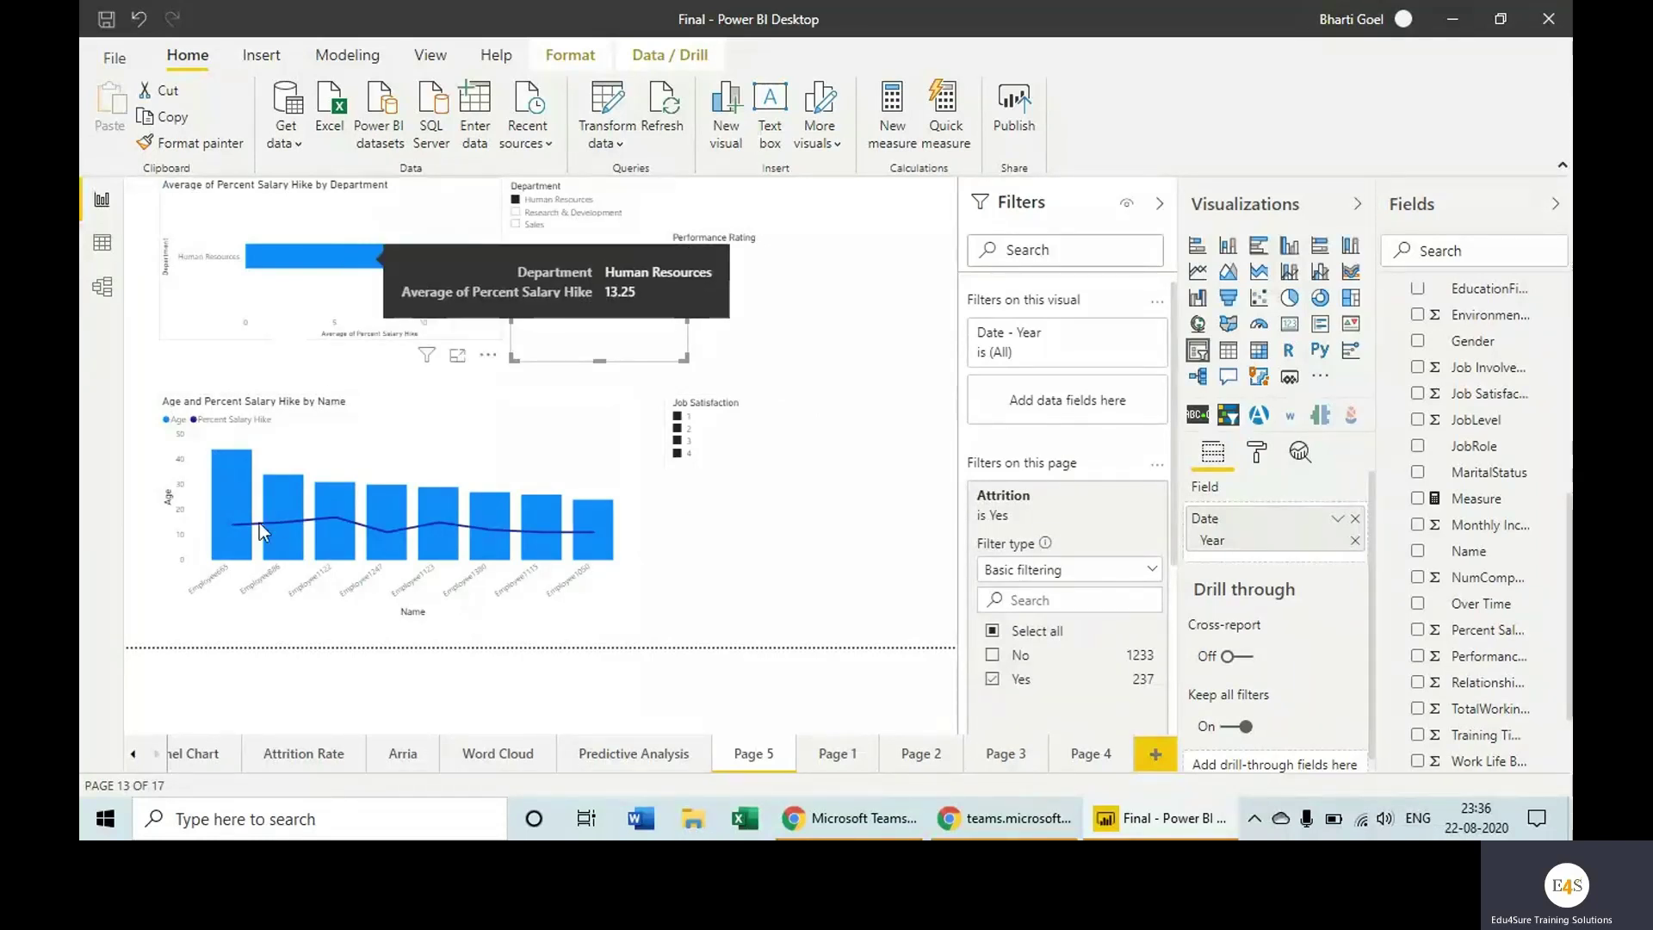
mouse_move(241, 532)
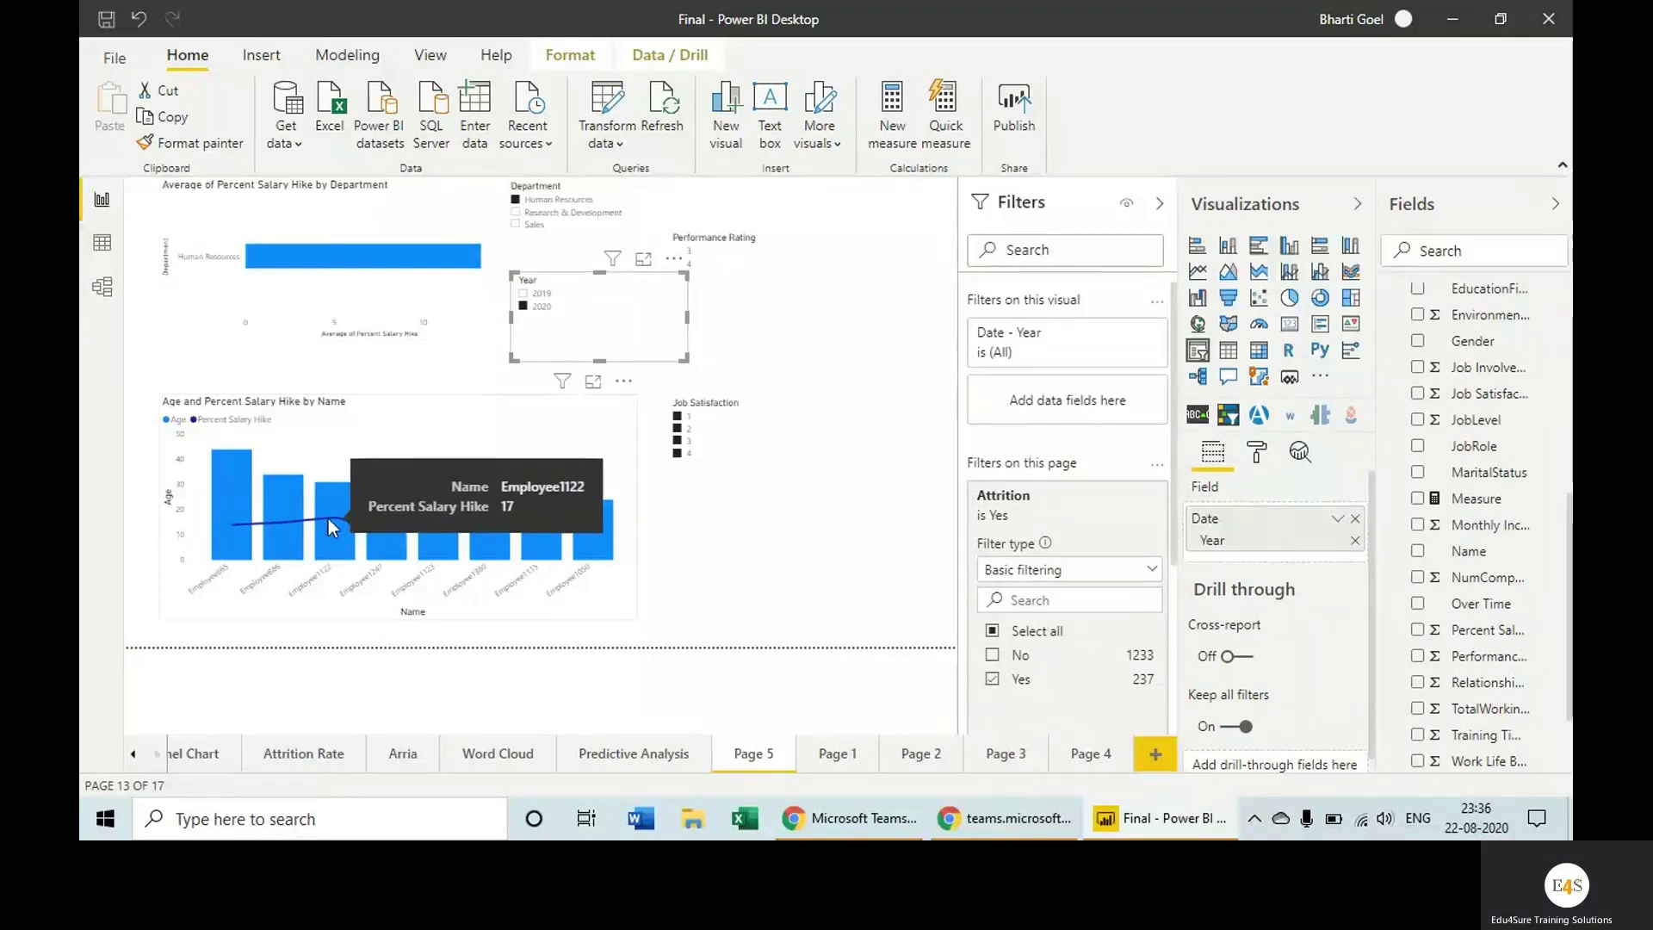
mouse_move(337, 515)
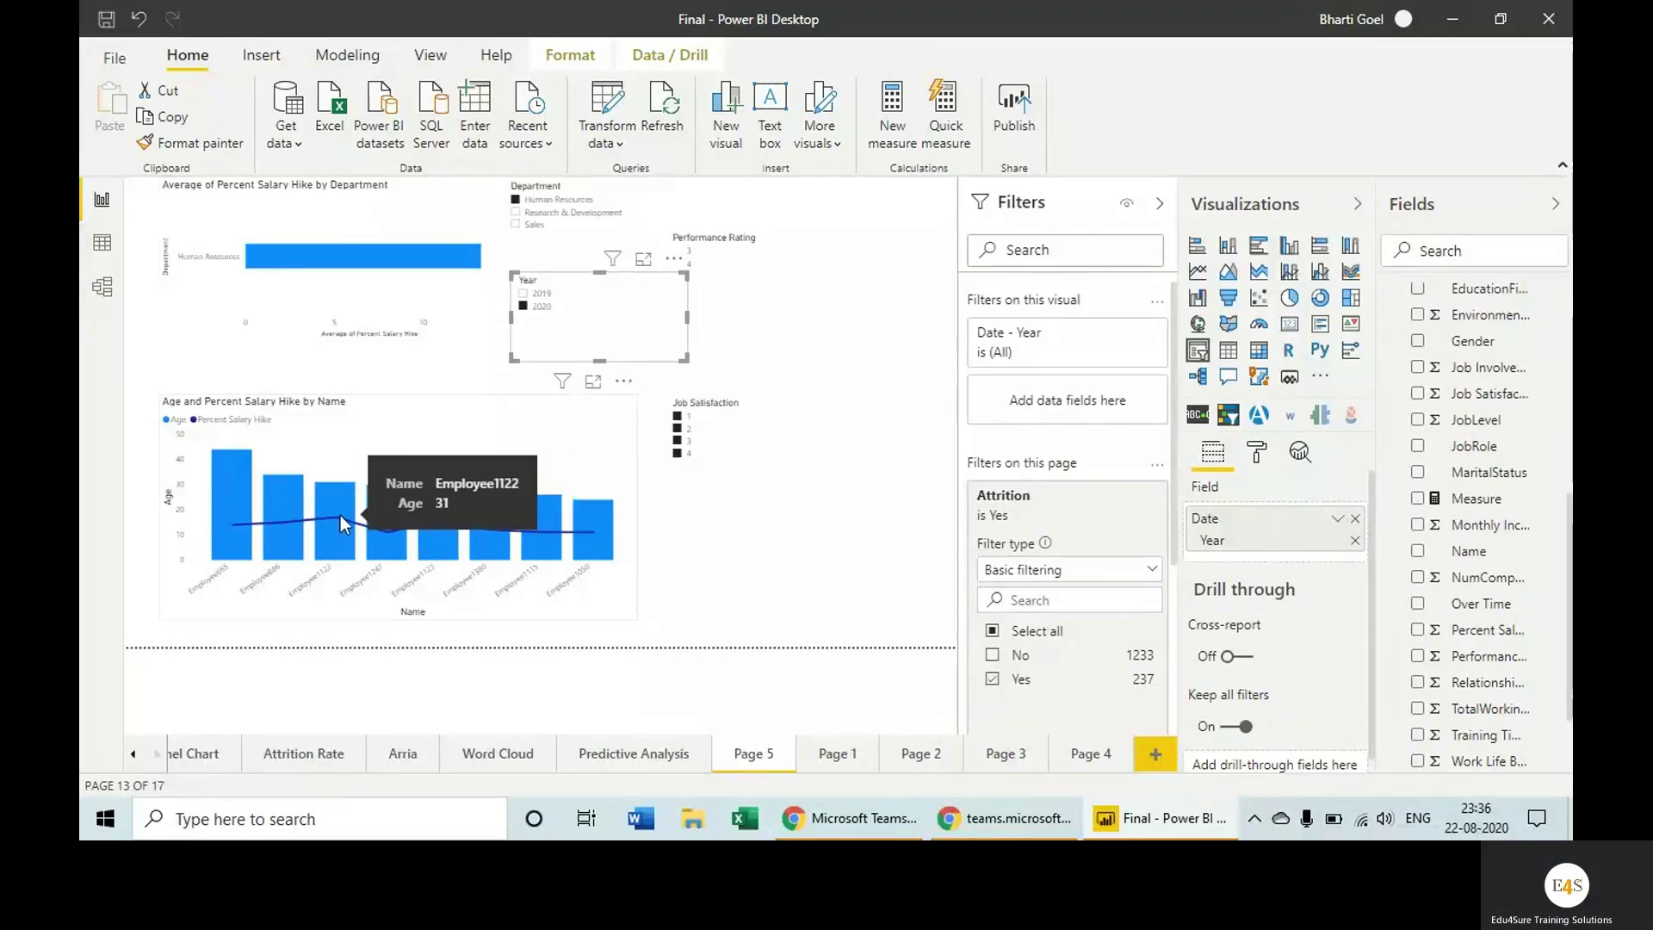
mouse_move(382, 538)
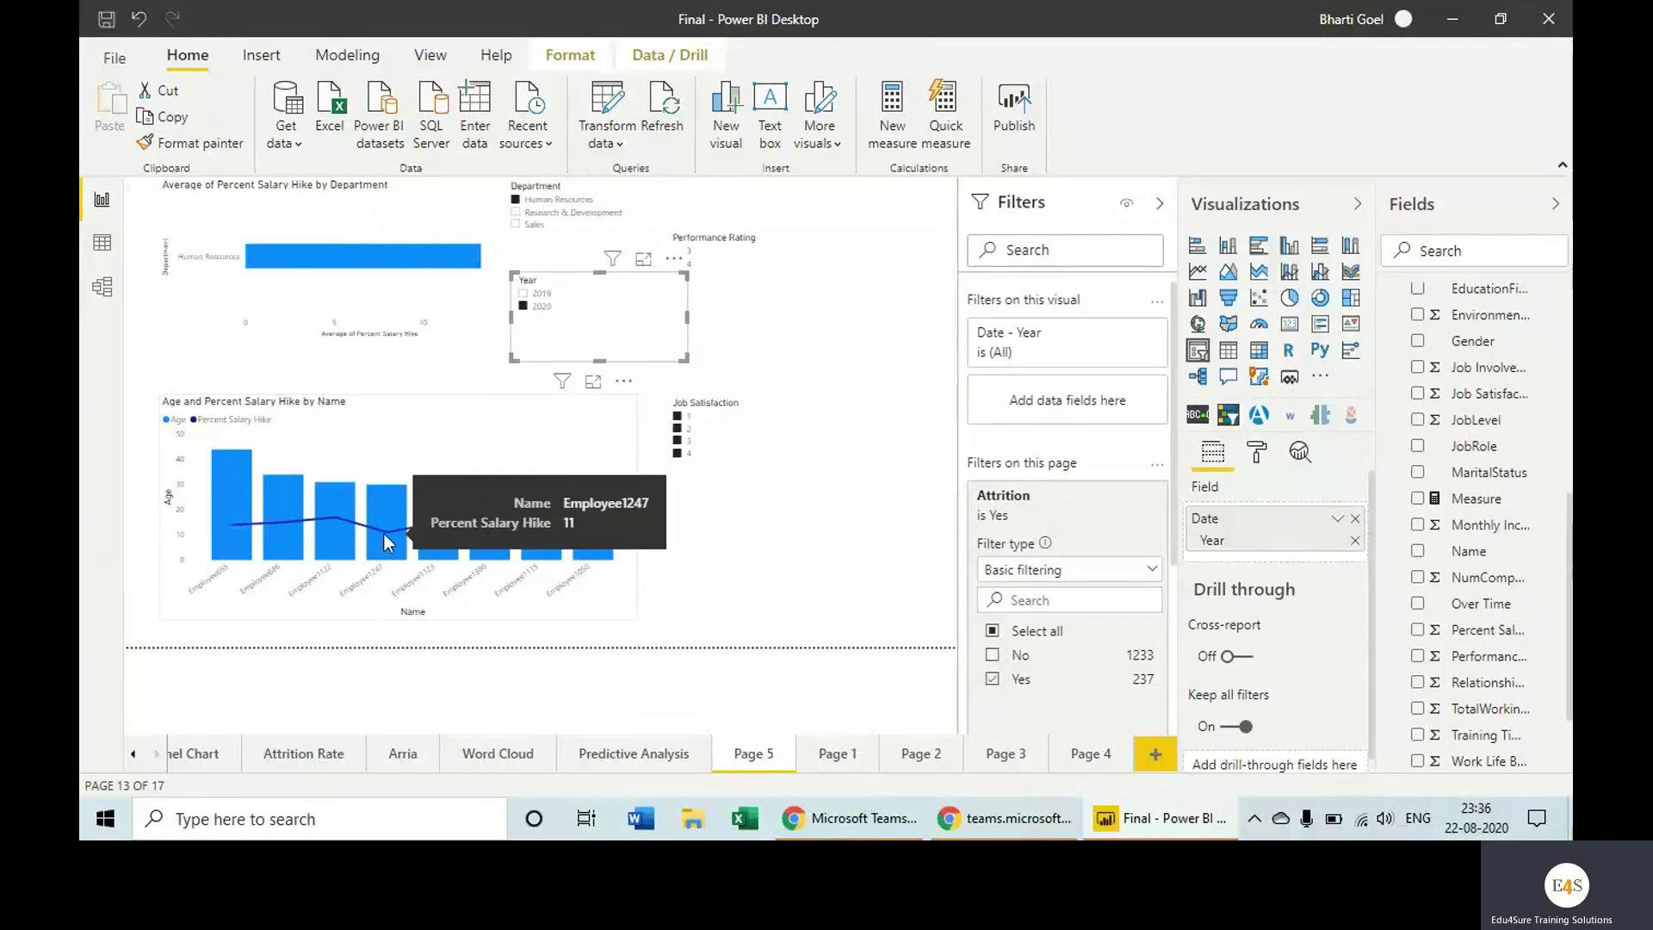
mouse_move(439, 527)
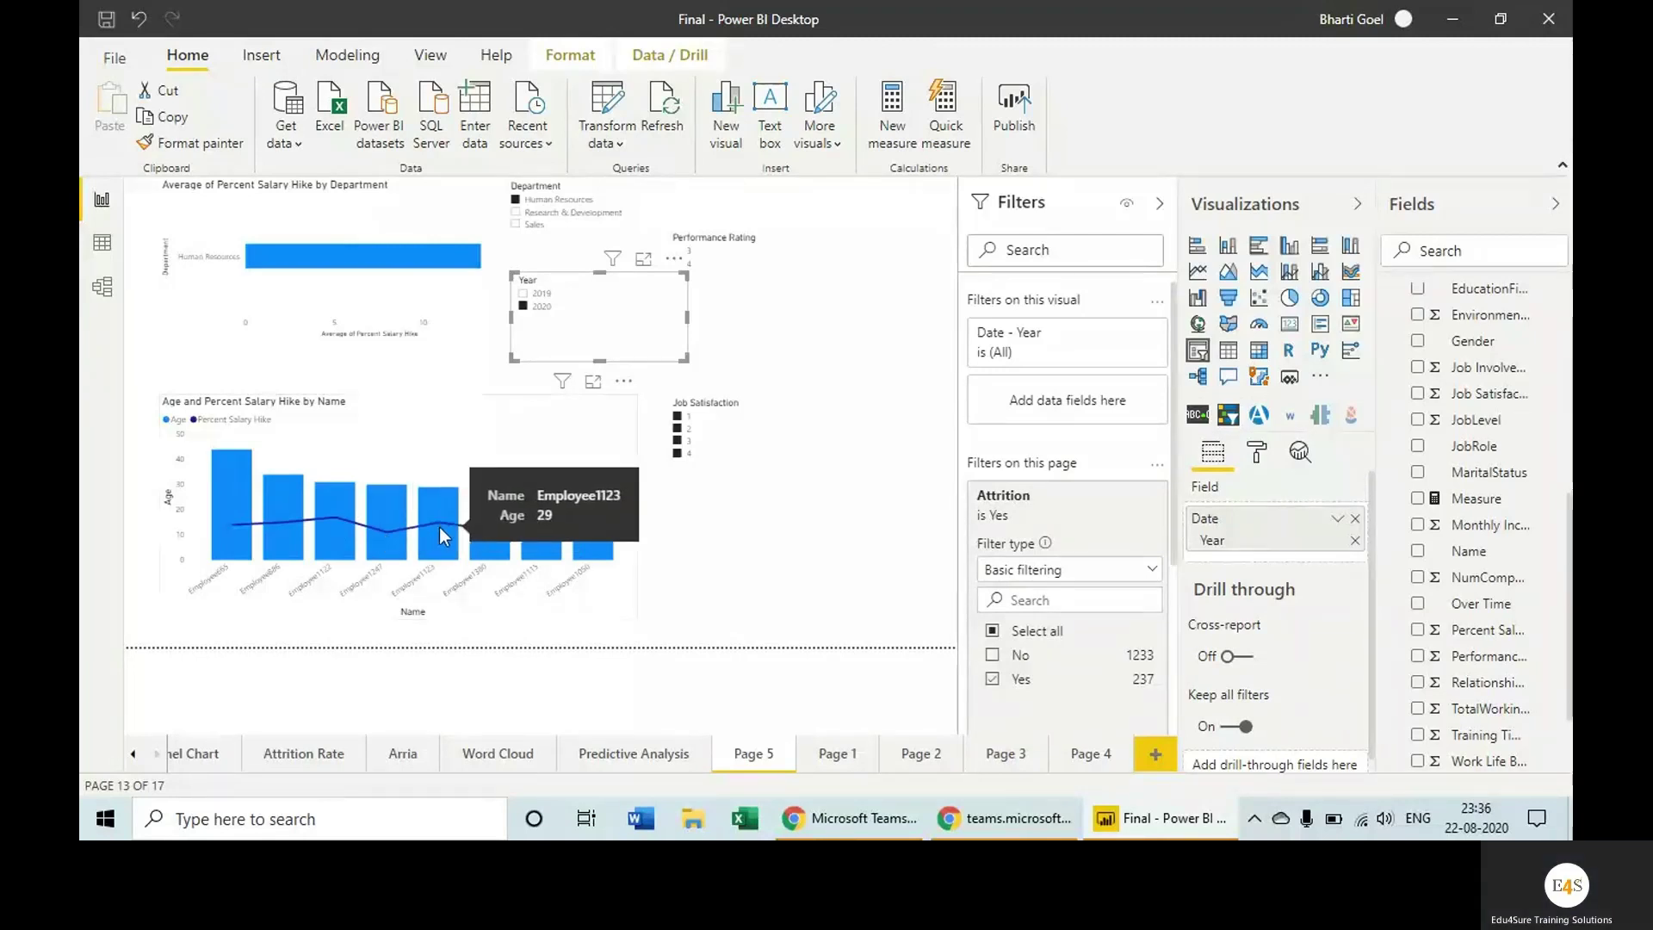
mouse_move(497, 538)
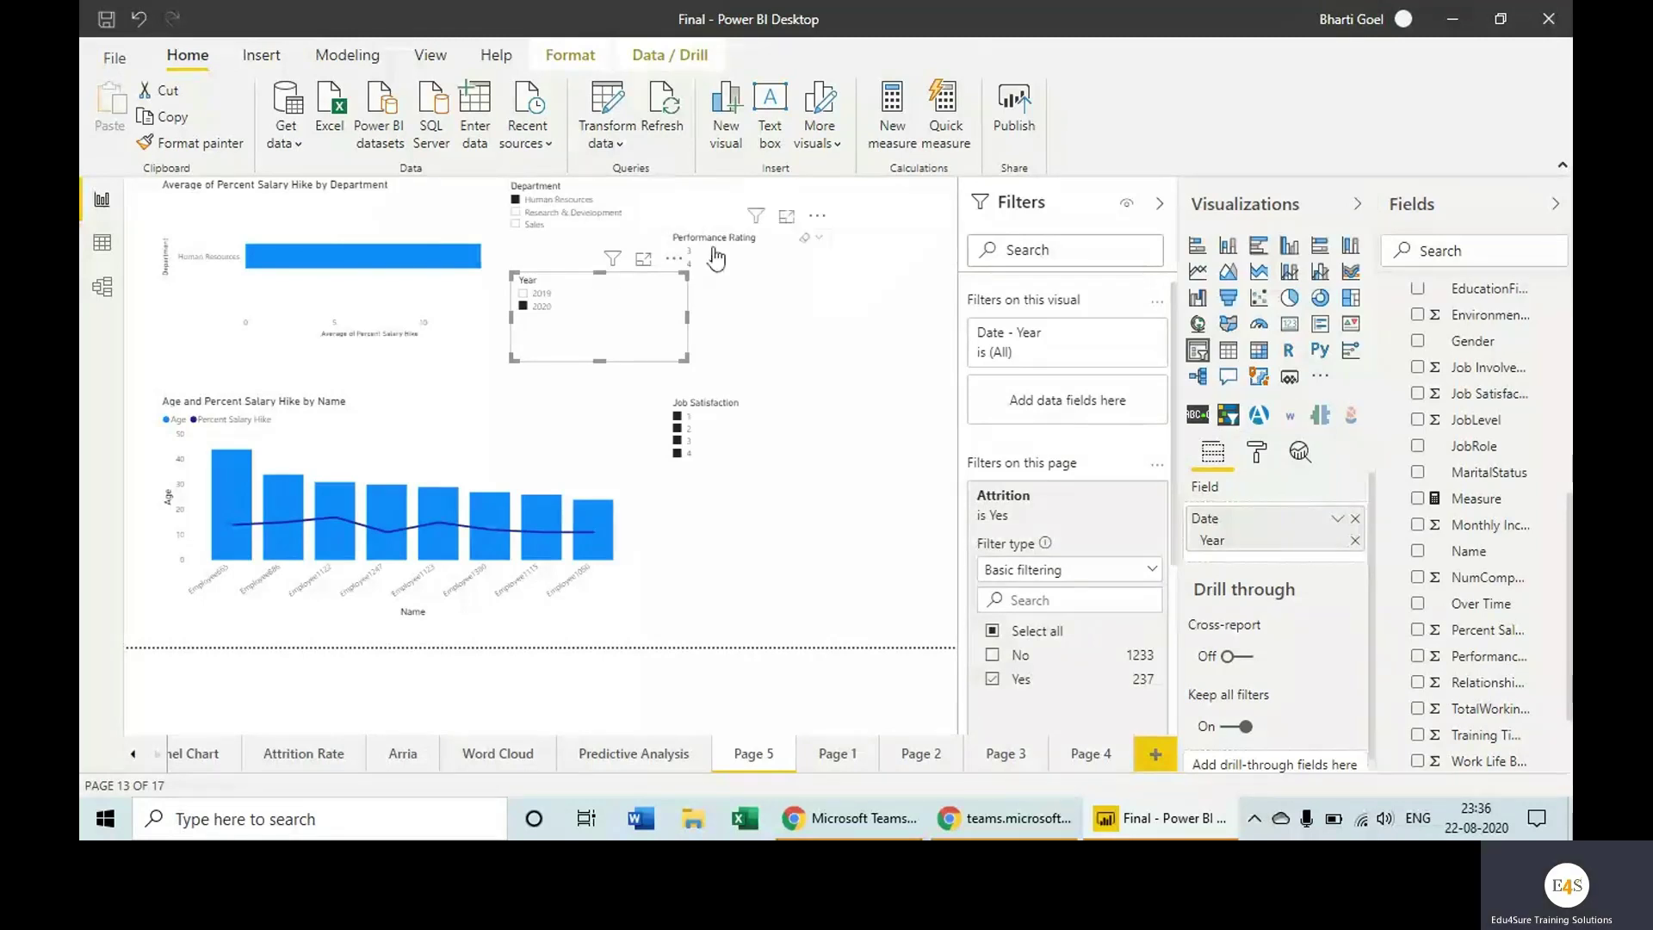
- Move the Performance Rating slicer farther from the Year slicer, restrict Job Satisfaction to 3 and 4, and add 2 and 1 back
drag(715, 256, 883, 275)
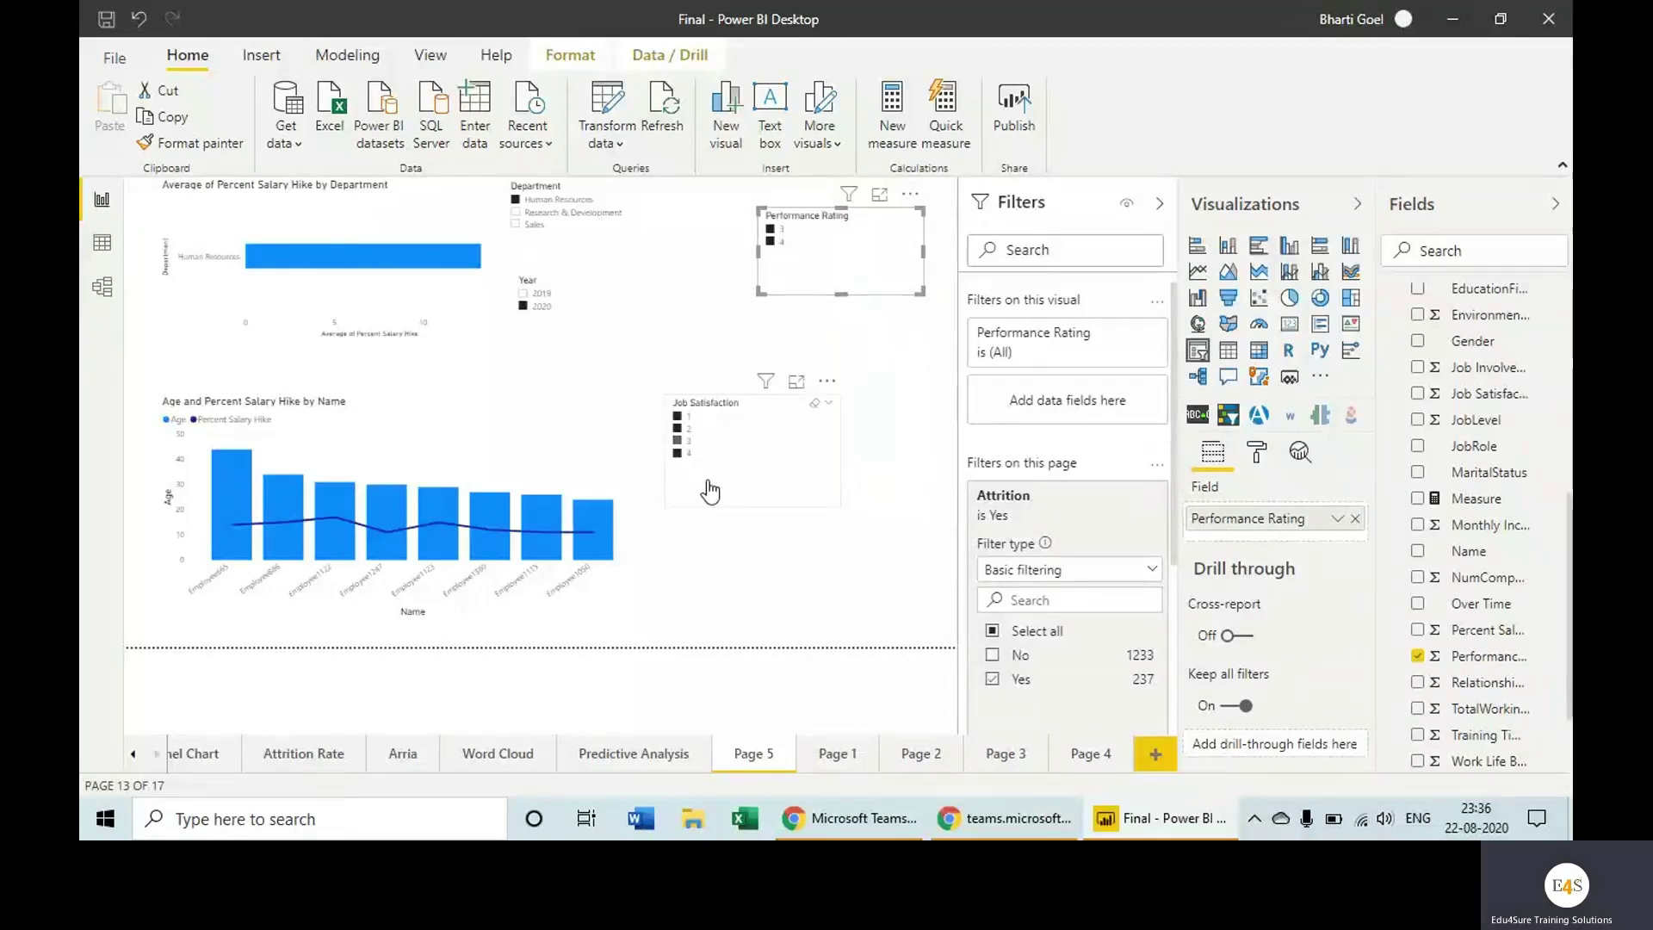
click(680, 440)
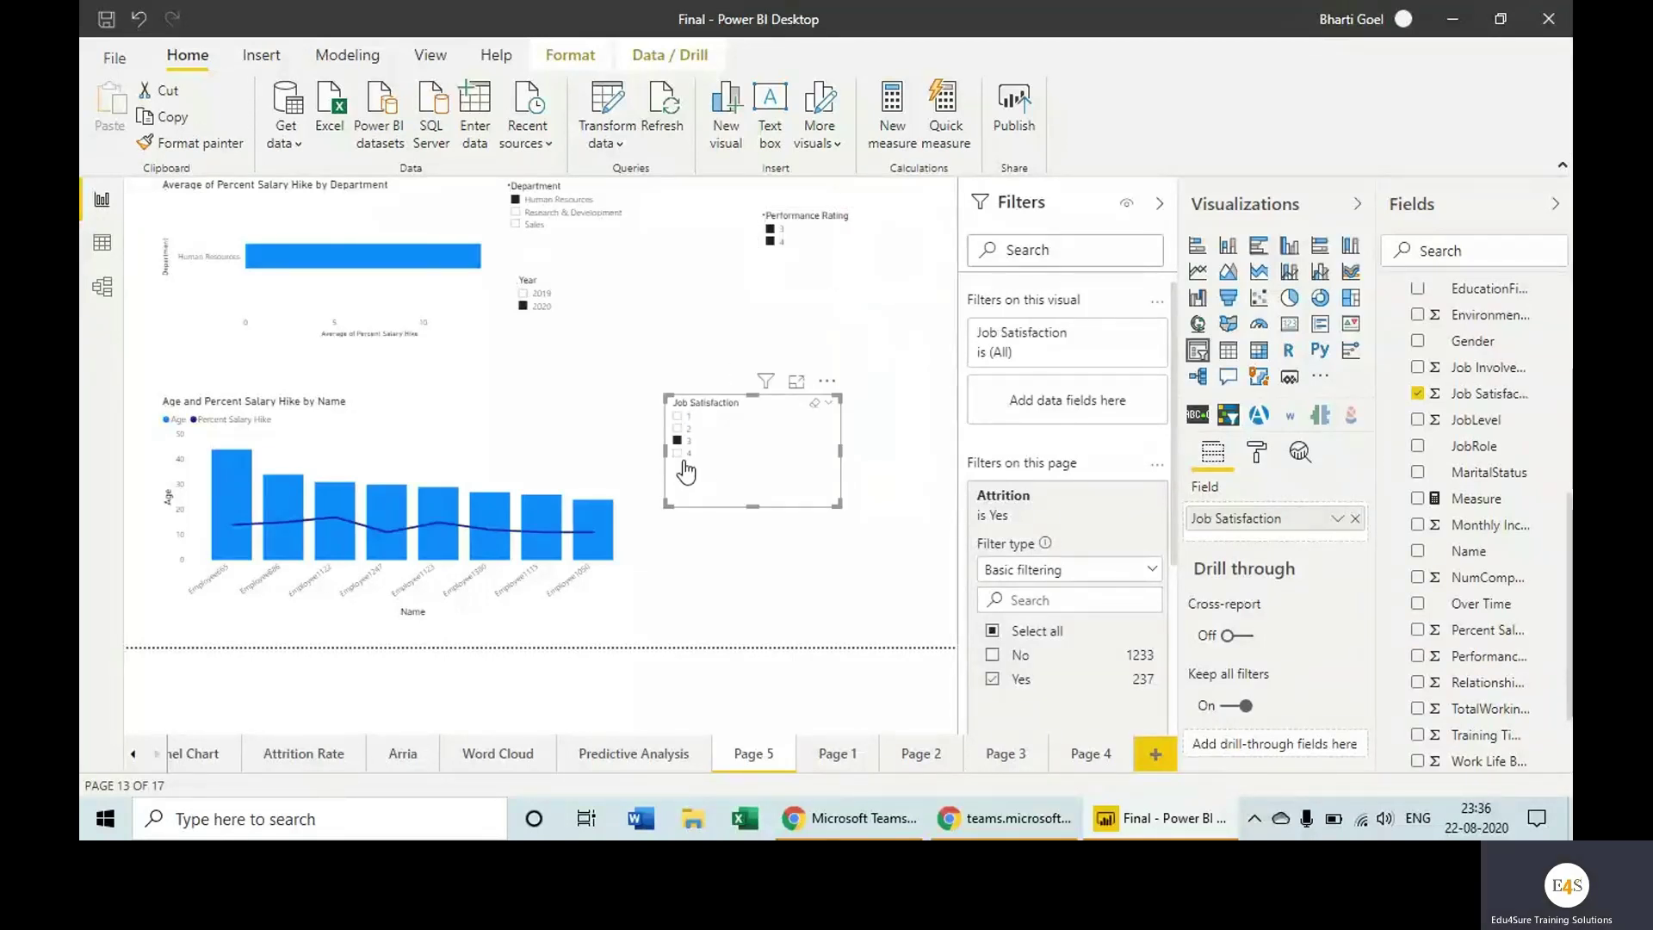
ctrl+click(680, 454)
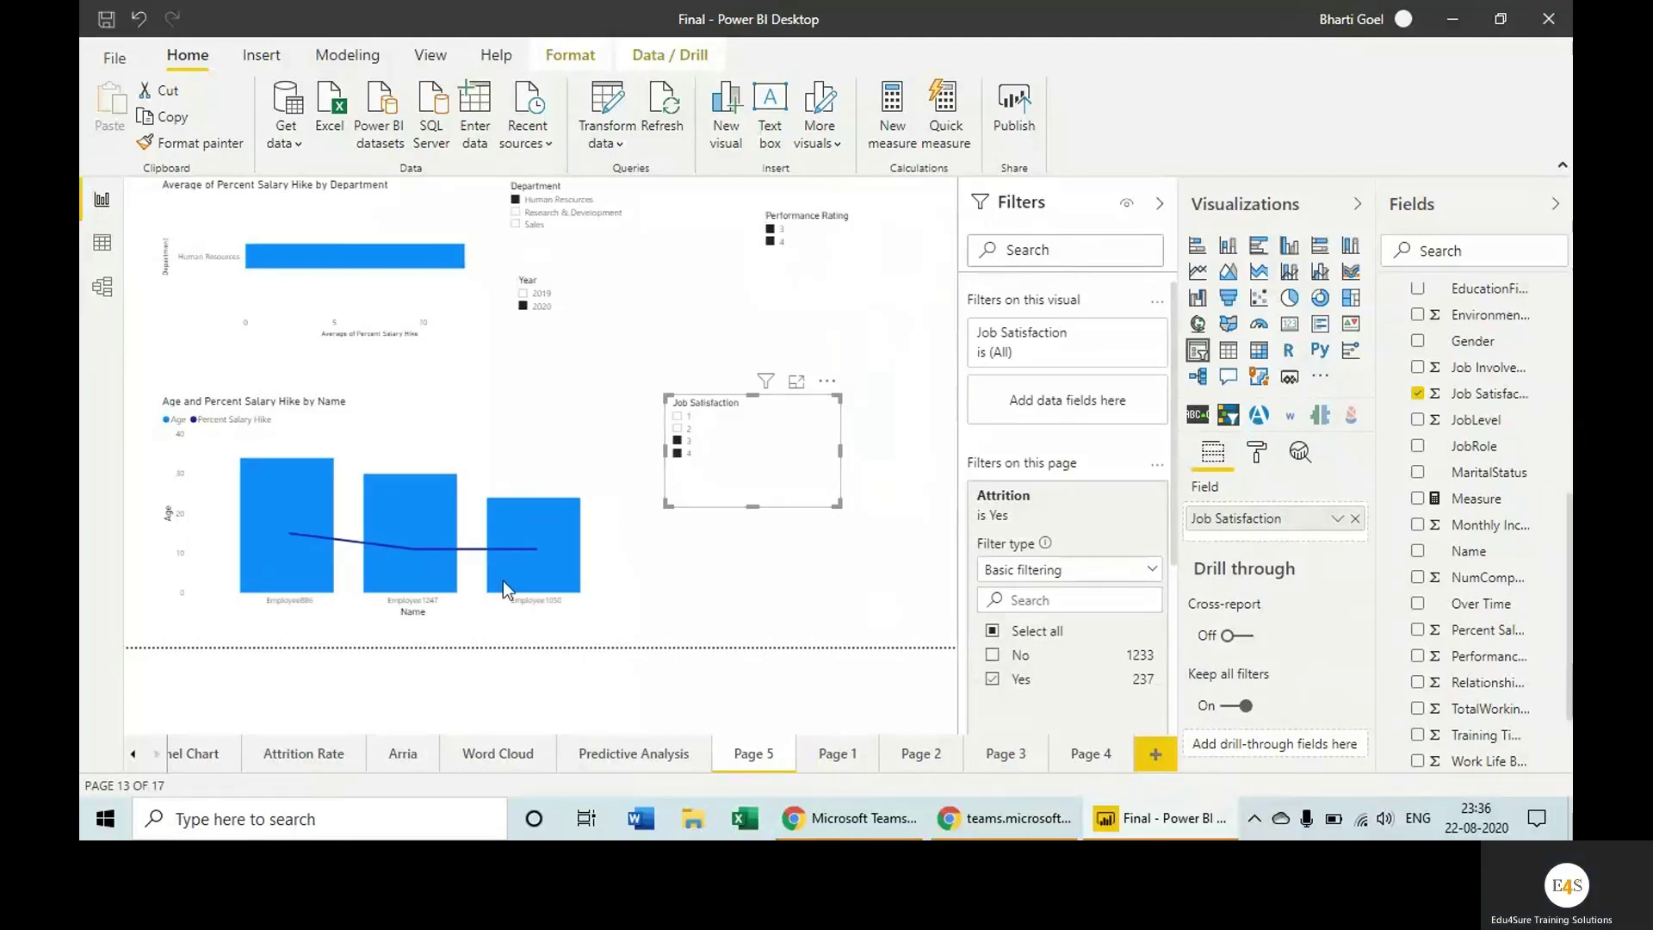
ctrl+click(679, 429)
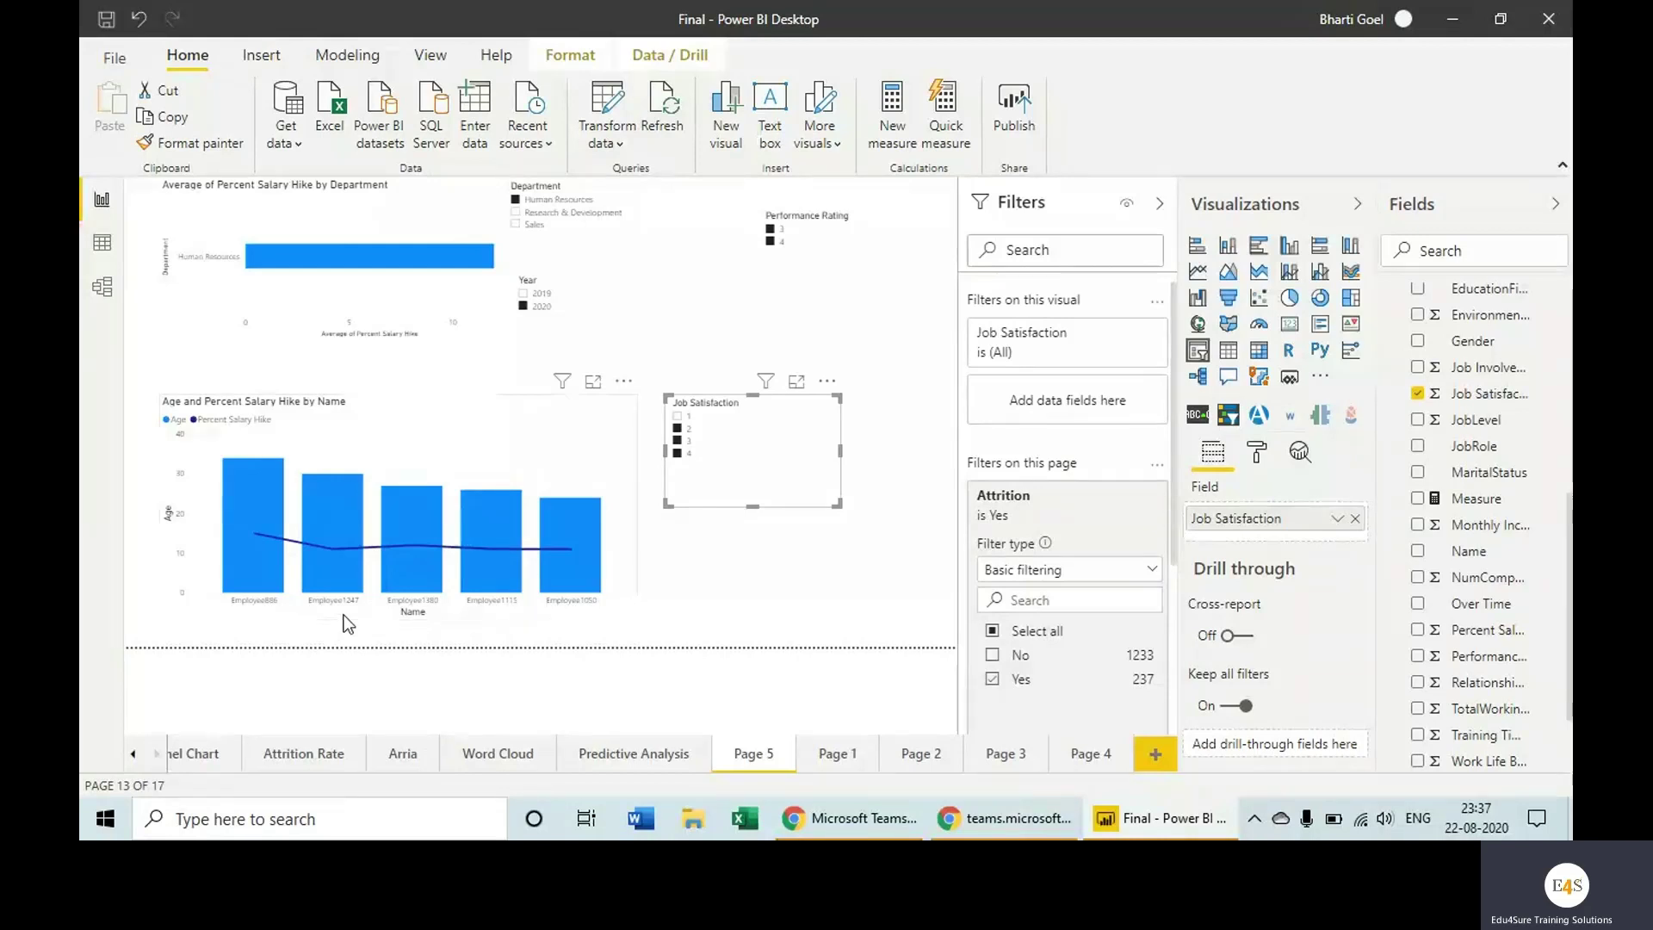
click(677, 417)
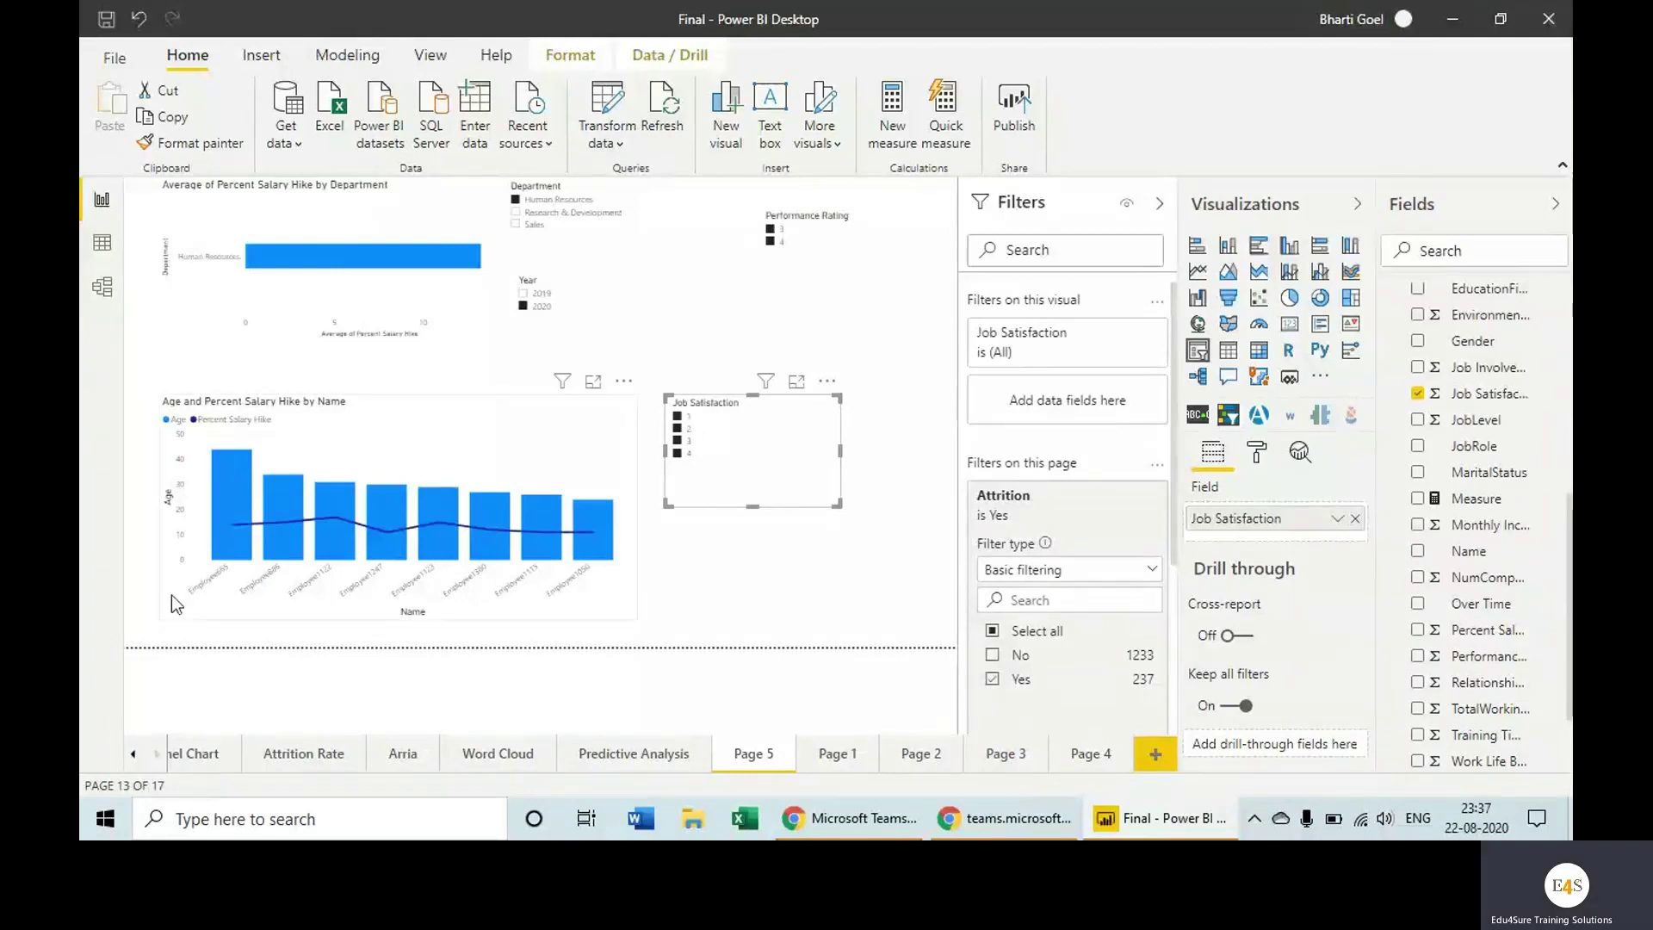